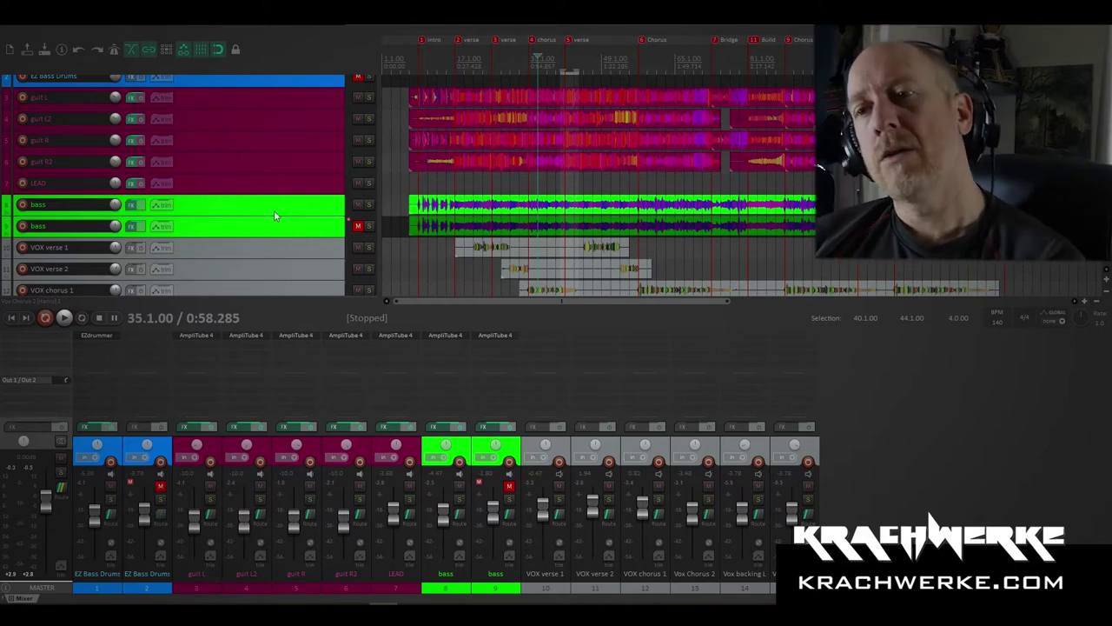
# Step: Solo EZ Bass Drums, play from bar 13, and open its EZdrummer 2 instrument
pyautogui.scroll(2, 259, 204)
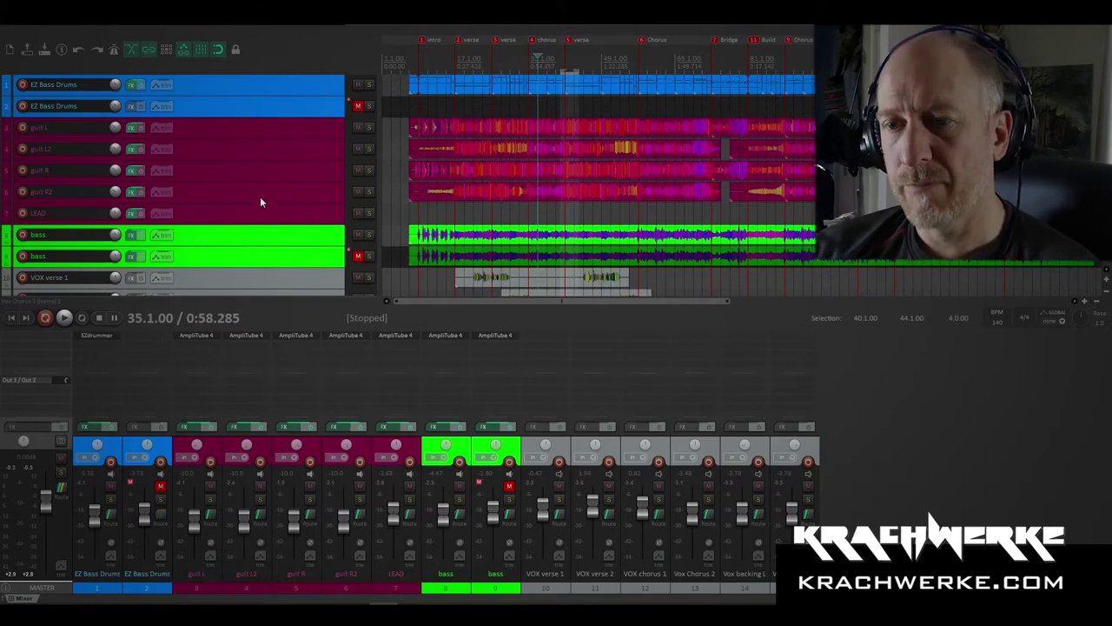
pyautogui.click(110, 499)
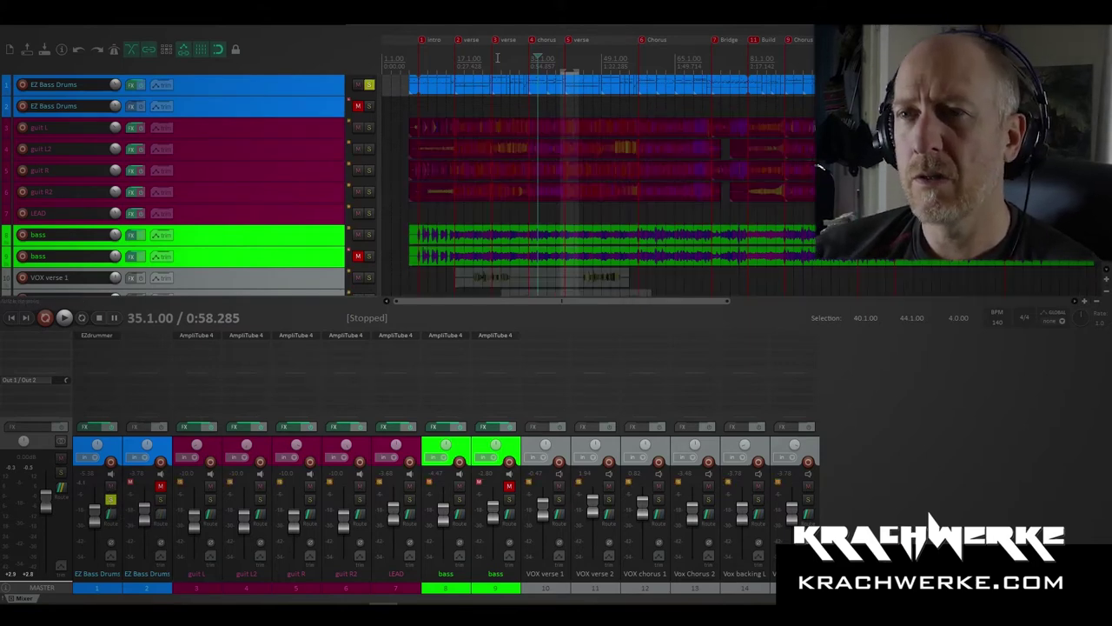
pyautogui.click(436, 59)
pyautogui.press('space')
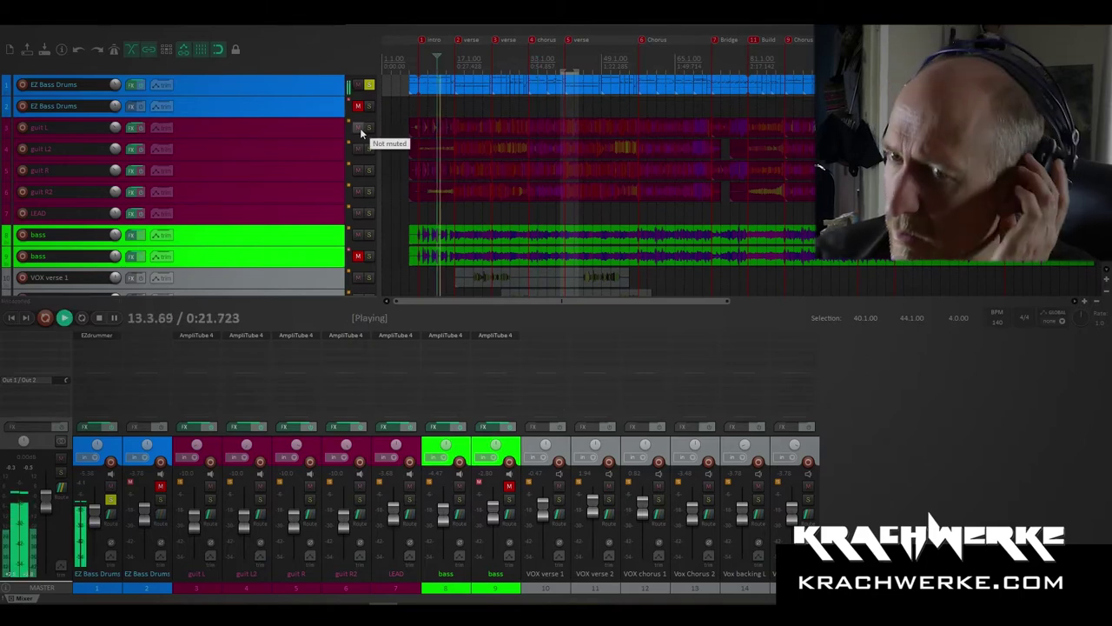
pyautogui.click(97, 334)
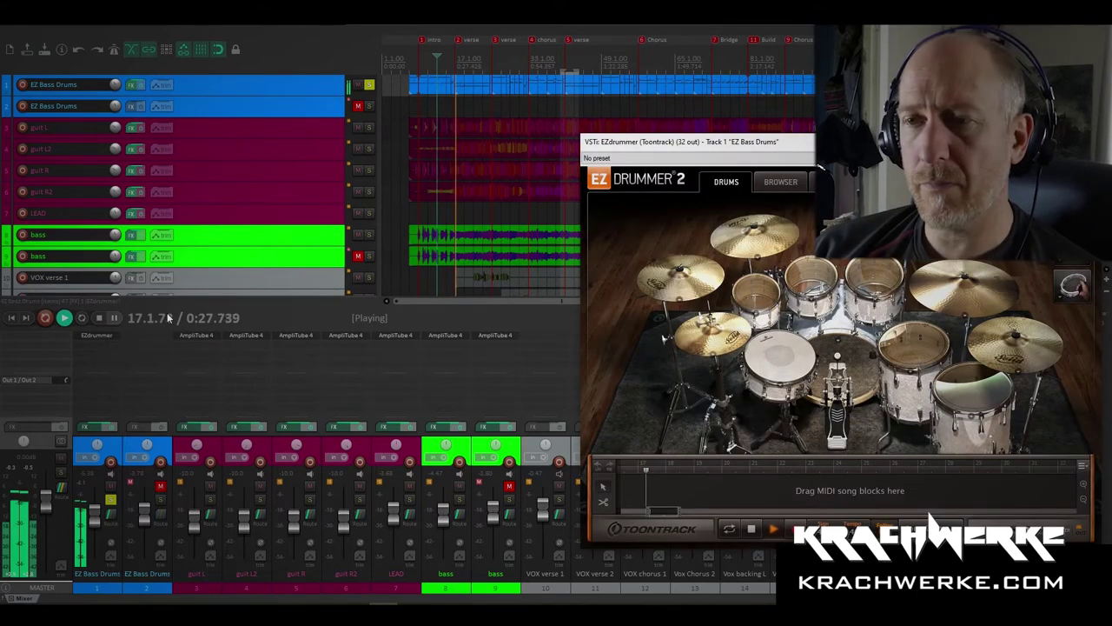
# Step: Audition the drums, move the EZdrummer window left, and stop playback at bar 13.1
pyautogui.press('space')
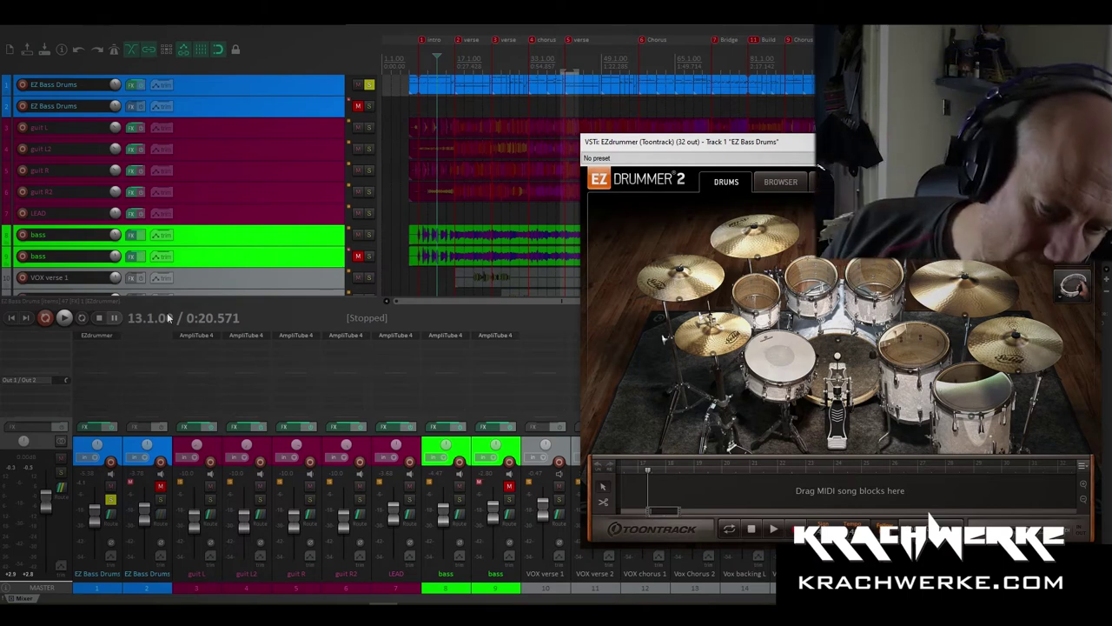
pyautogui.press('space')
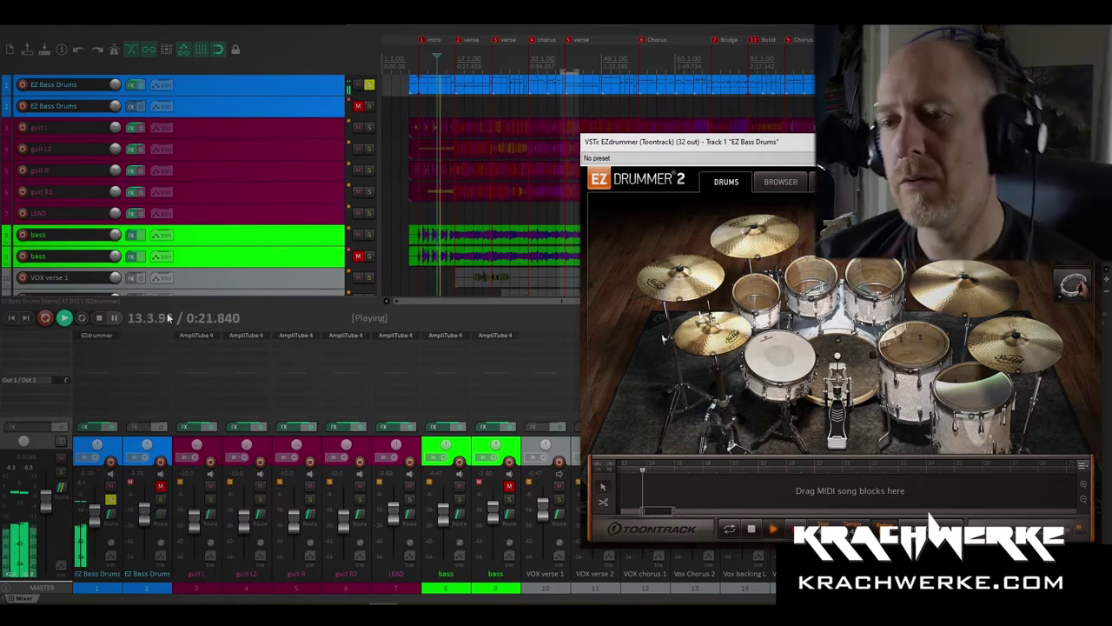
pyautogui.click(86, 501)
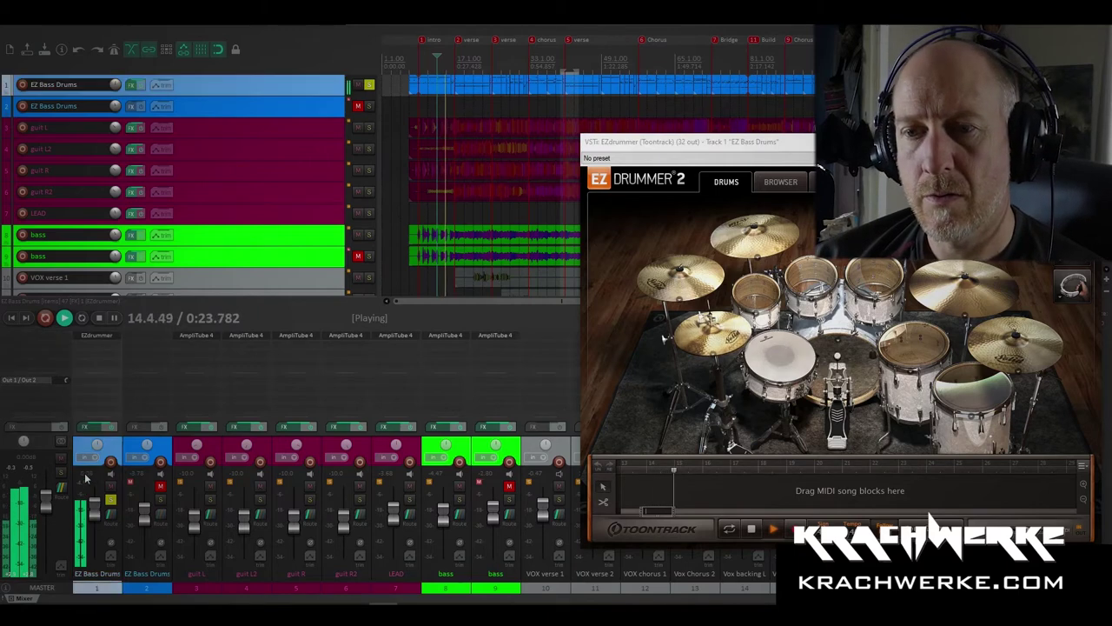
pyautogui.moveTo(738, 141); pyautogui.dragTo(579, 145)
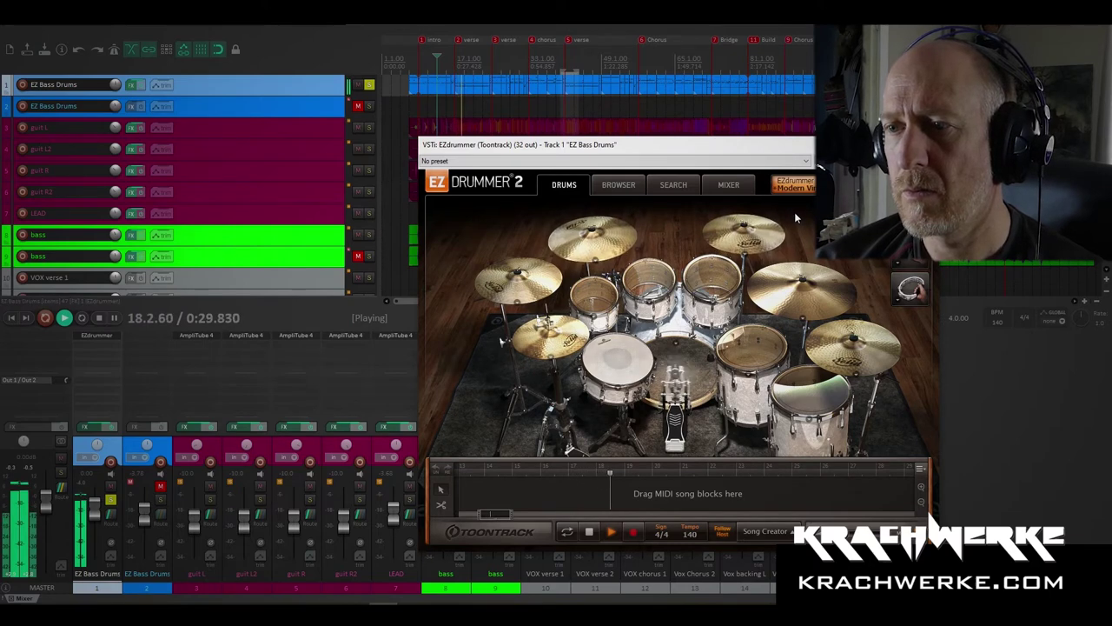
pyautogui.press('space')
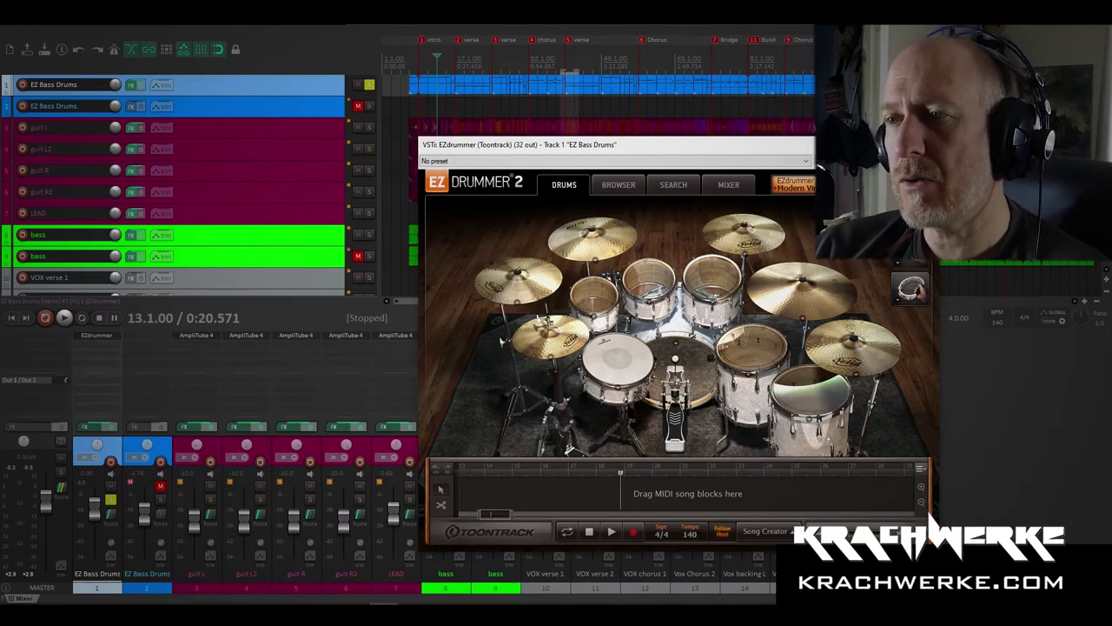
pyautogui.click(792, 184)
# Step: Load EZdrummer's Prog Rock mix preset and play the drums briefly to hear it
pyautogui.moveTo(804, 199)
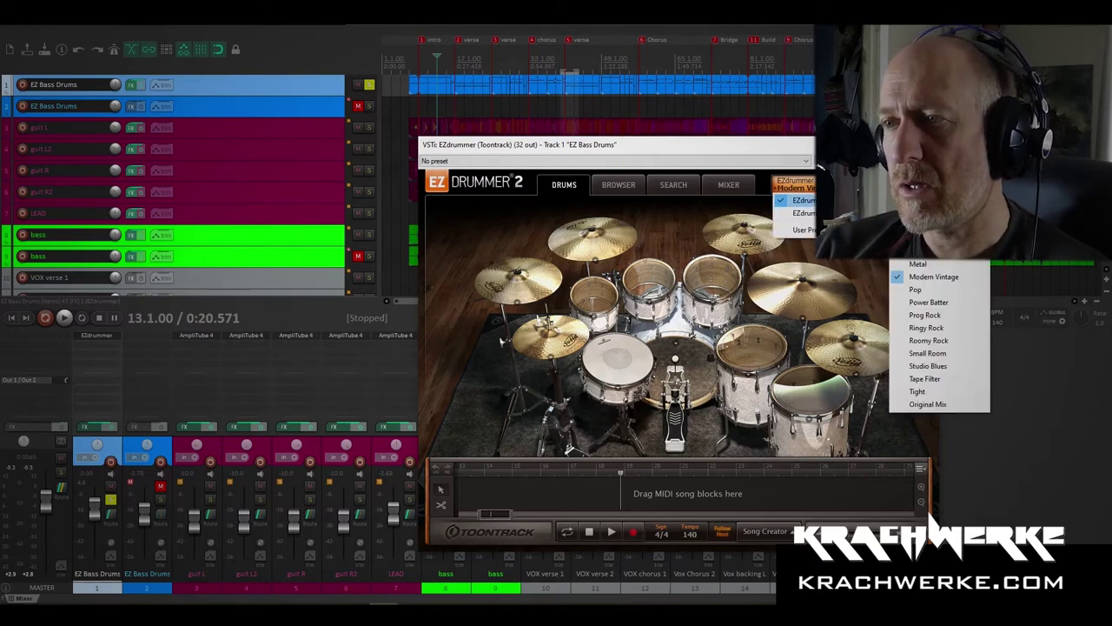
pyautogui.click(925, 315)
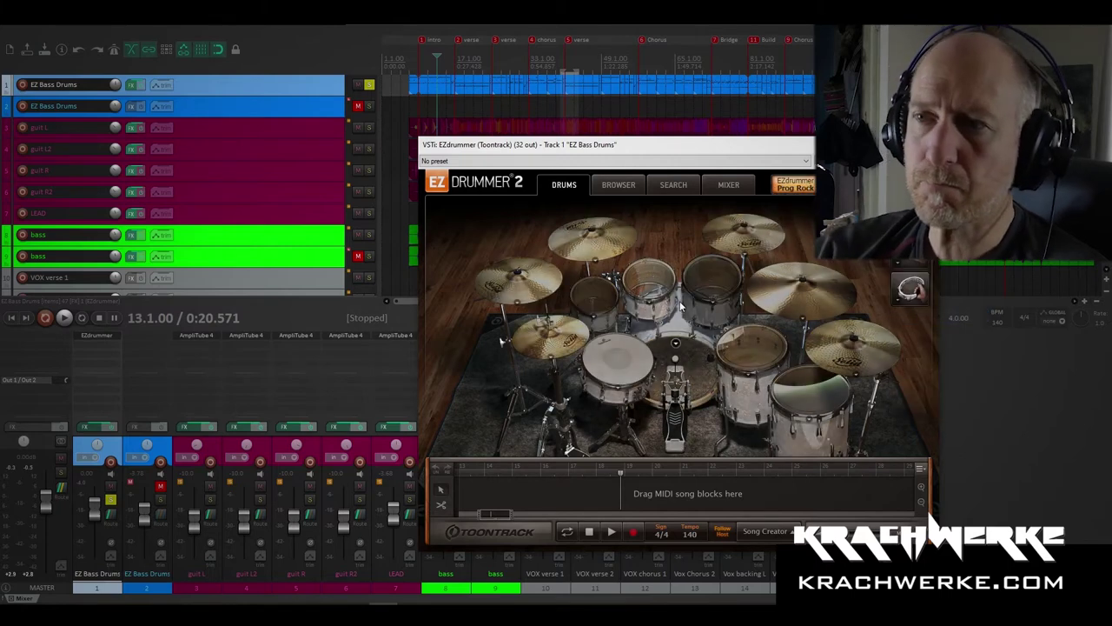
pyautogui.press('space')
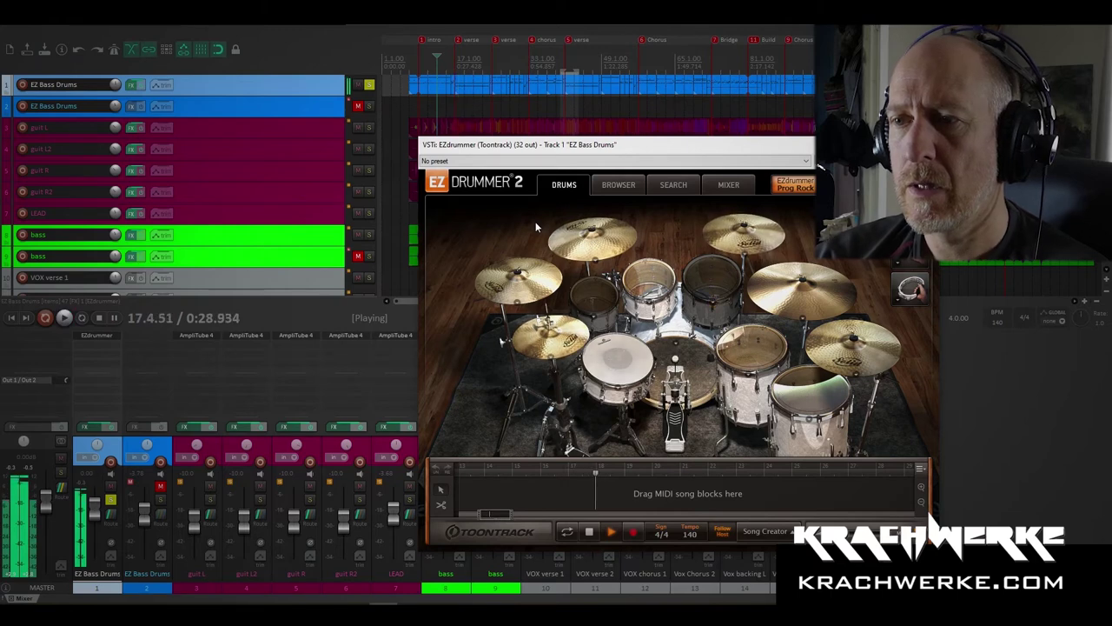
pyautogui.press('space')
# Step: In EZdrummer's mixer, nudge the Kick level and lower Reverb to -18.4 and Delay to -13.2
pyautogui.click(728, 184)
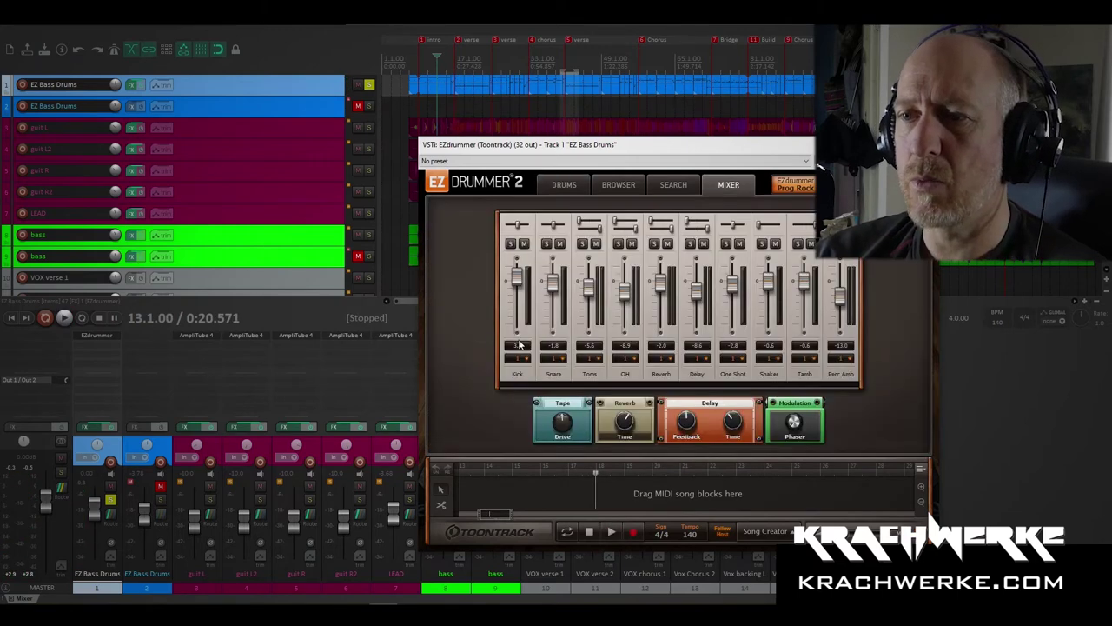
pyautogui.moveTo(519, 283); pyautogui.dragTo(516, 292)
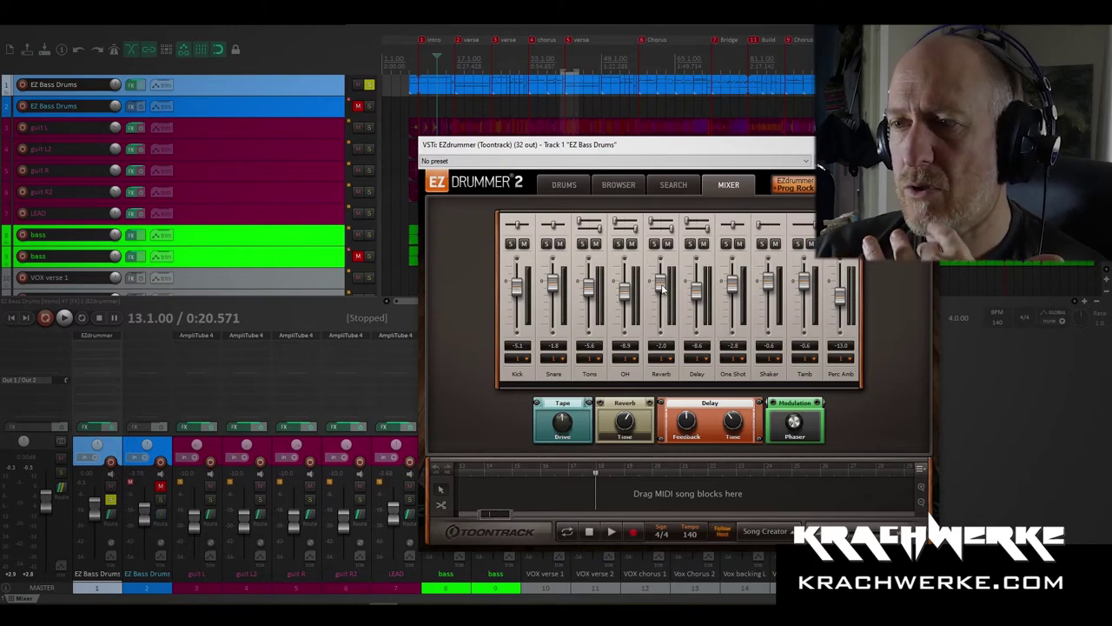
pyautogui.moveTo(662, 289); pyautogui.dragTo(591, 289)
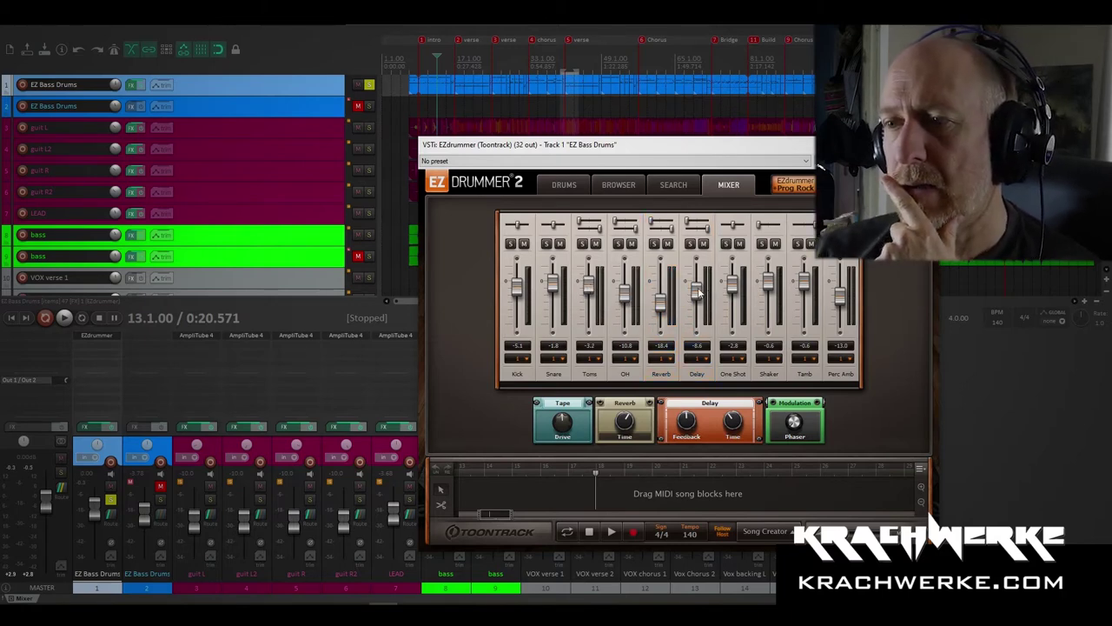
pyautogui.moveTo(700, 293); pyautogui.dragTo(700, 301)
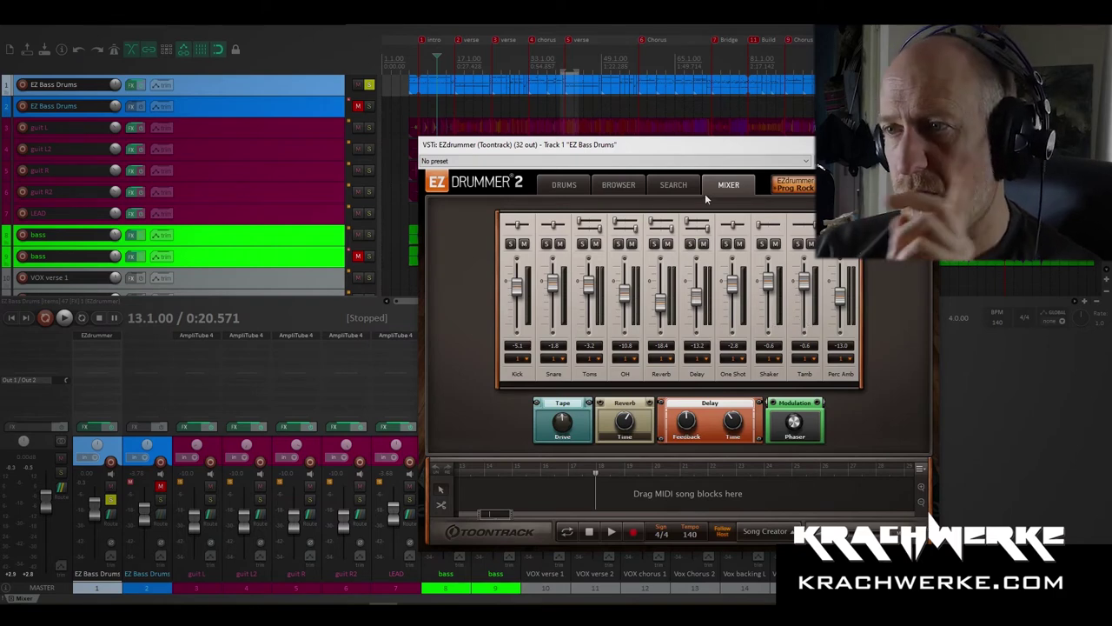
pyautogui.click(563, 186)
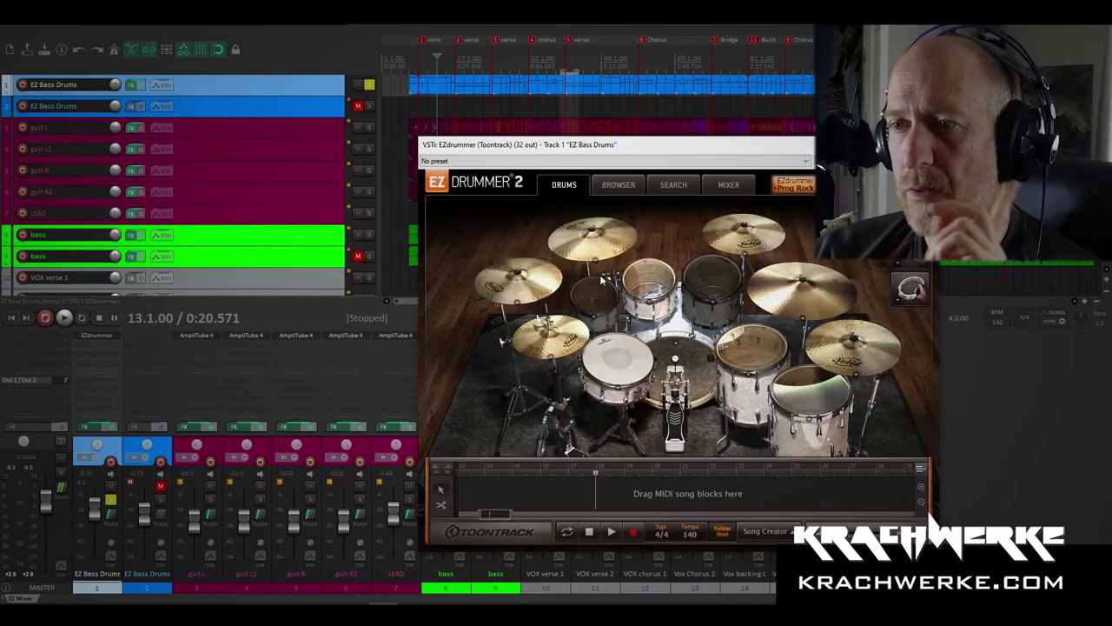
# Step: Set the rack toms to DW Collector's Maple: 8x10", 9x12" and 10x13"
pyautogui.click(594, 318)
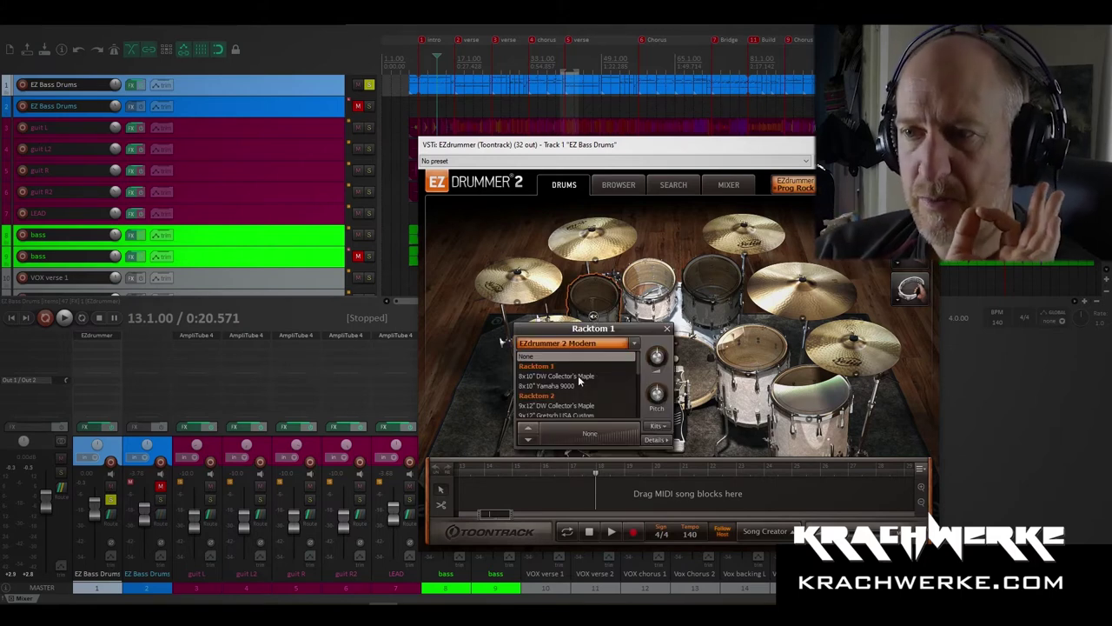
pyautogui.click(580, 381)
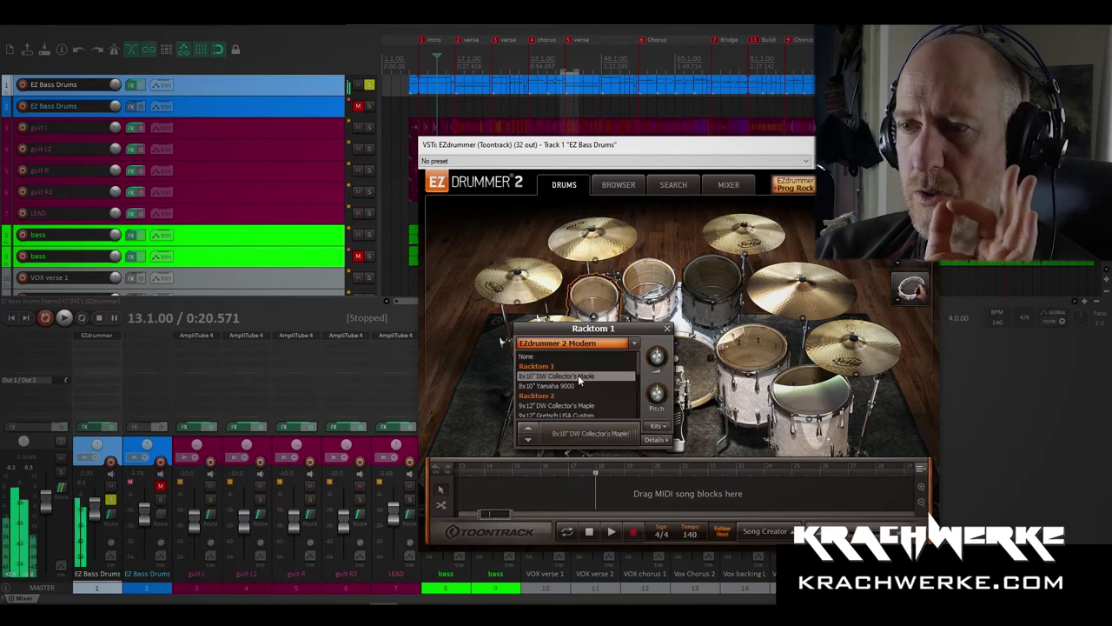
pyautogui.click(658, 311)
pyautogui.click(658, 311)
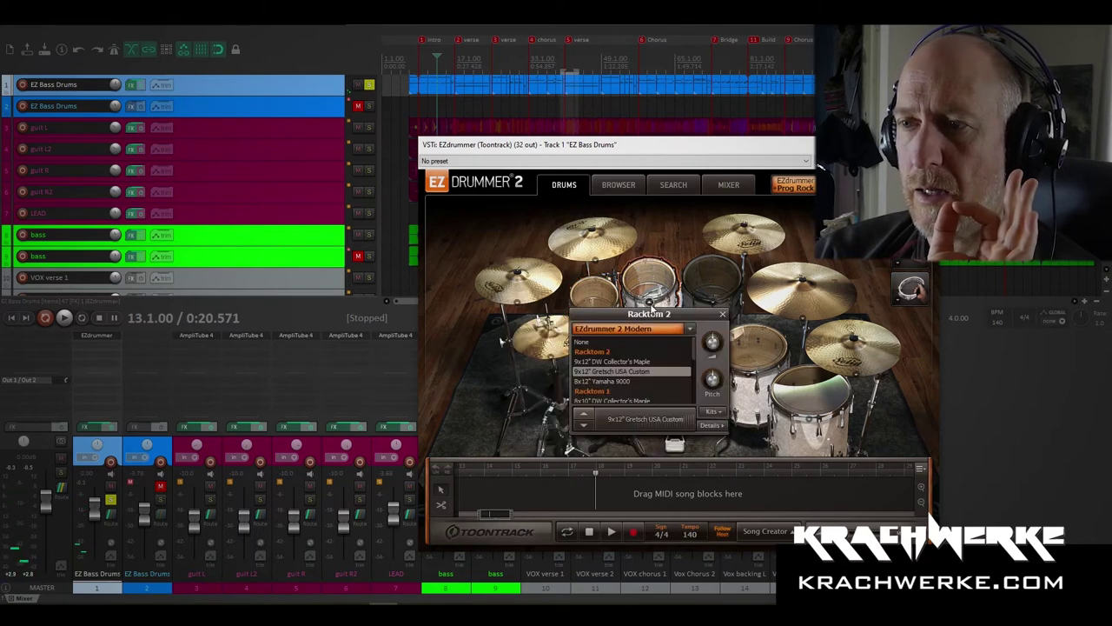
pyautogui.click(622, 361)
pyautogui.click(722, 314)
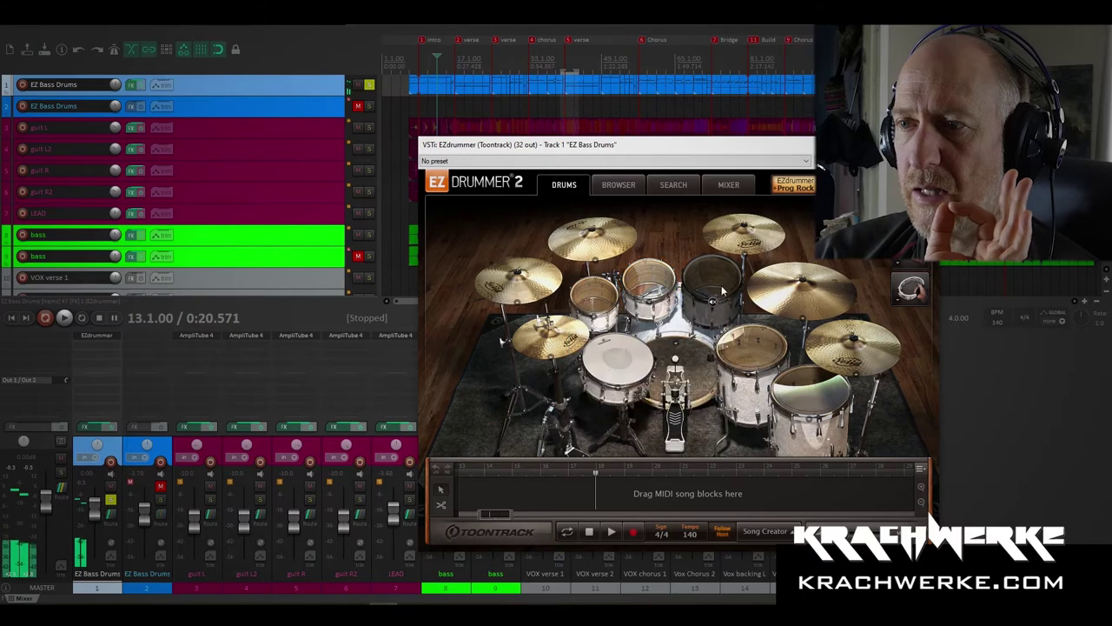
pyautogui.click(712, 299)
pyautogui.click(678, 361)
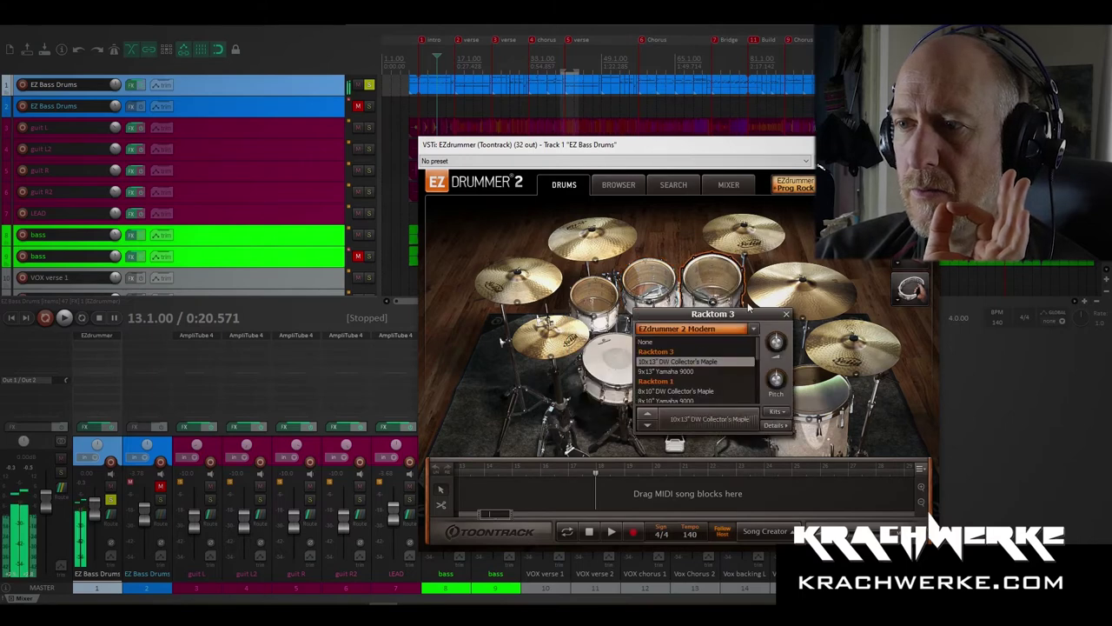
pyautogui.click(751, 377)
# Step: Audition Floortom 1 and set Floortom 2 to the 16x16" DW Collector's Maple
pyautogui.click(749, 376)
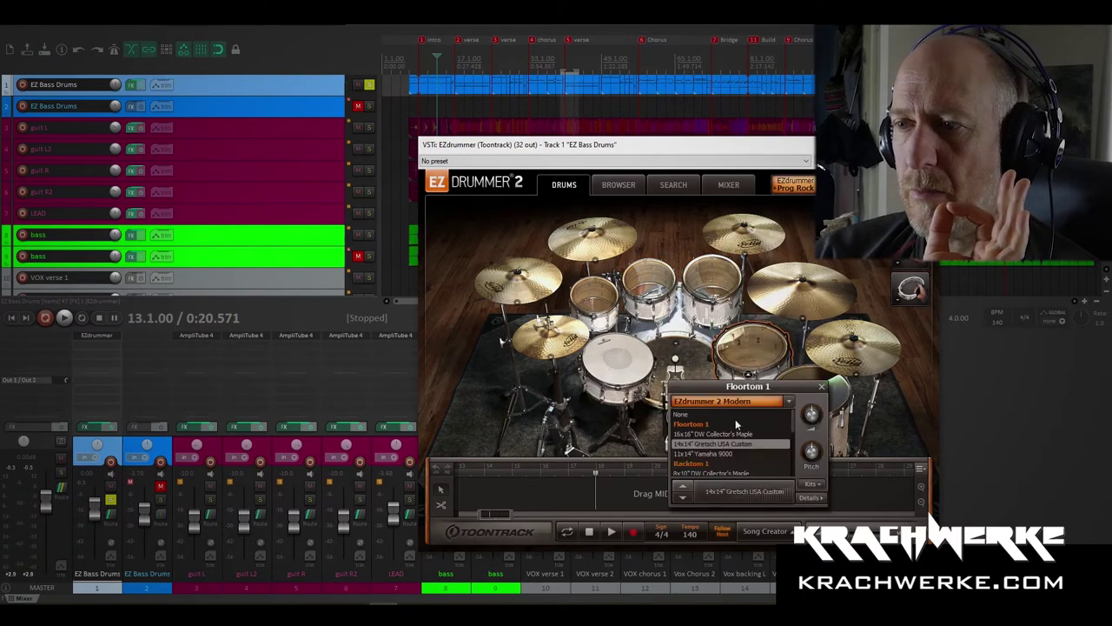
pyautogui.click(821, 386)
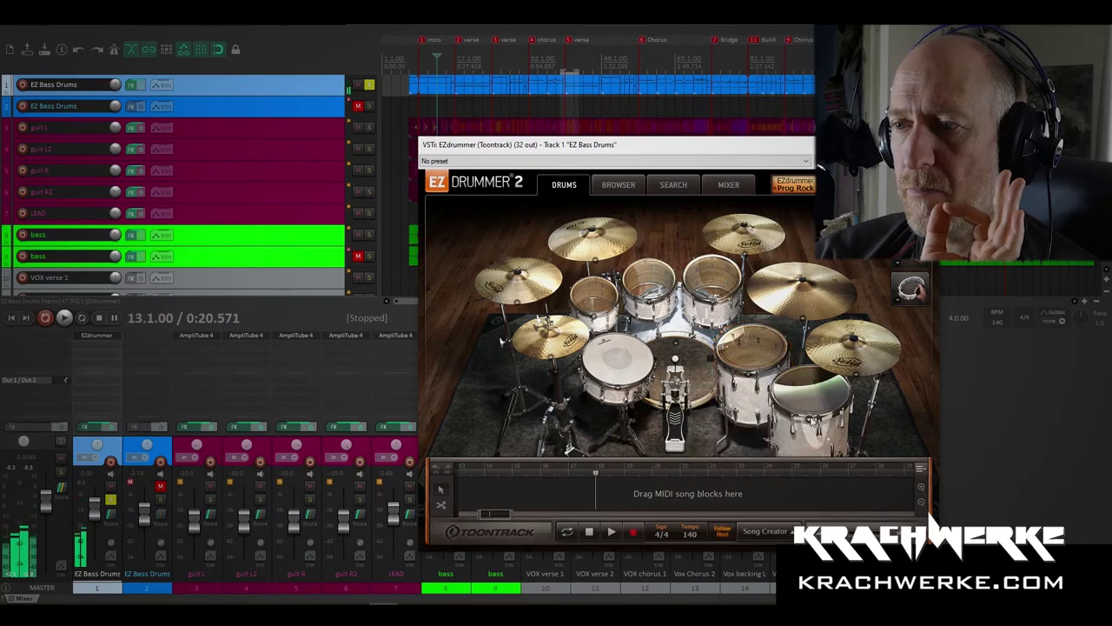
pyautogui.click(812, 421)
pyautogui.click(782, 478)
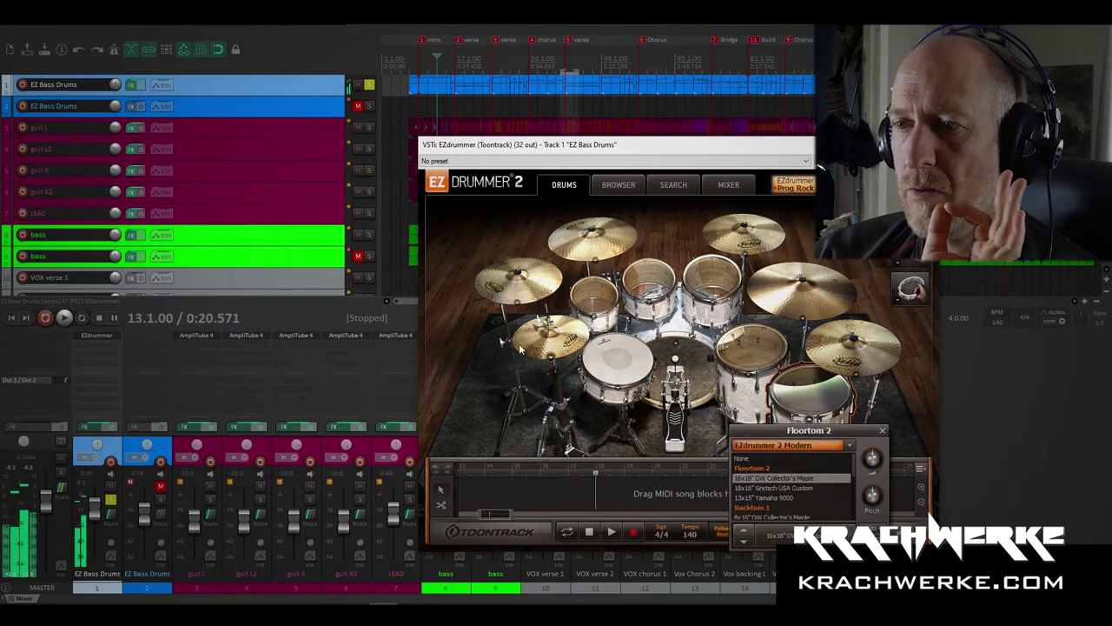
# Step: Choose the 14" Sabian HHX Groove hi-hat and 16" HHX Evolution Crash for Cymbal 1
pyautogui.click(550, 357)
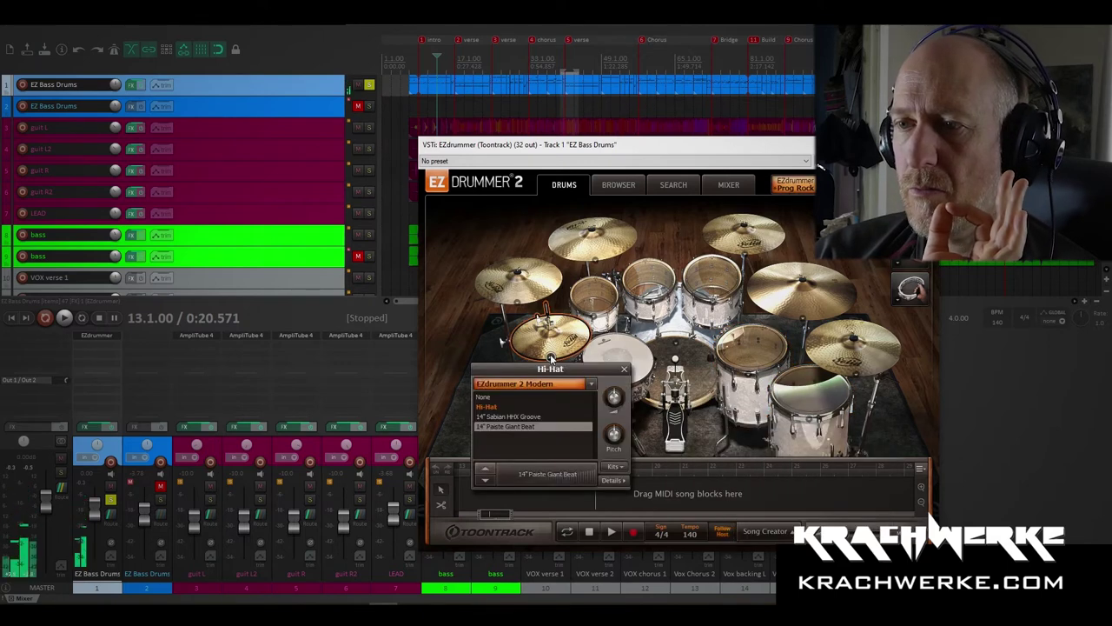
pyautogui.click(534, 416)
pyautogui.click(519, 301)
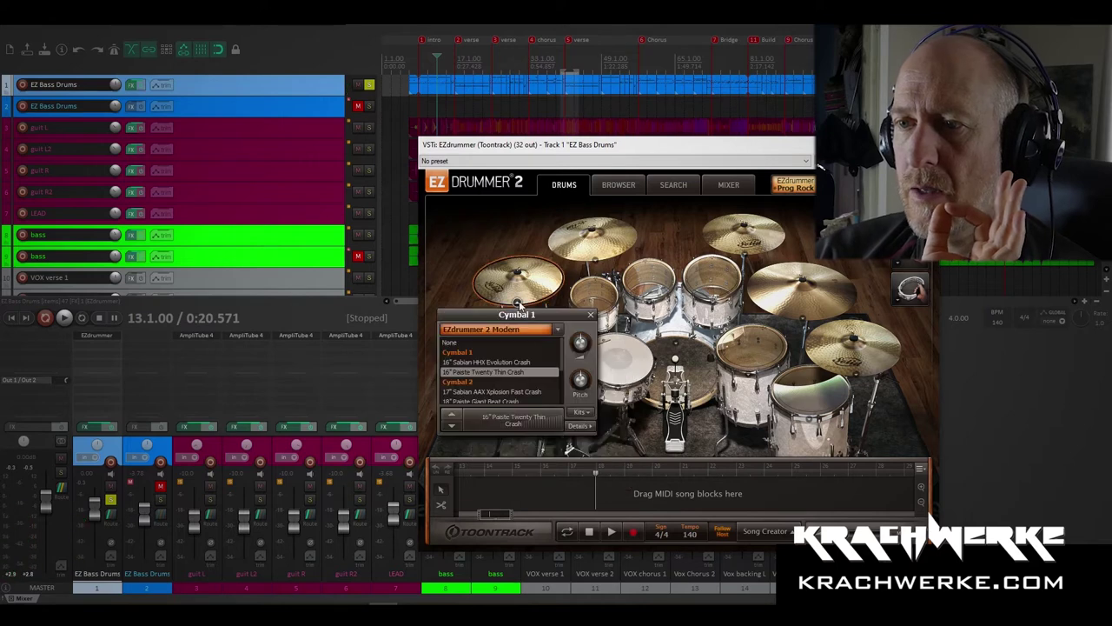
pyautogui.click(506, 363)
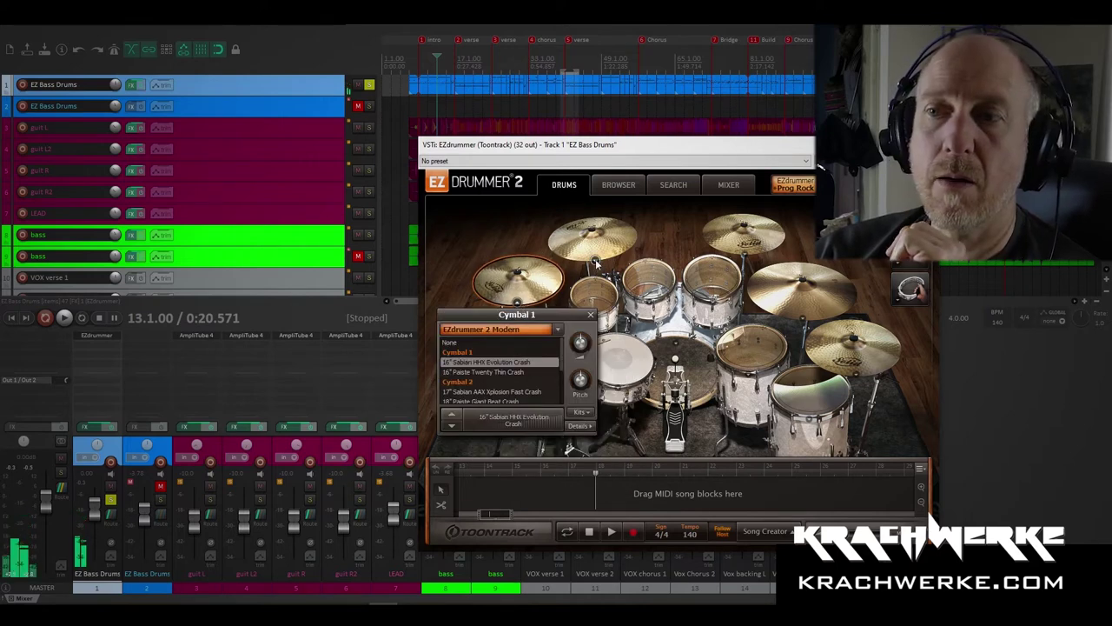
# Step: Audition the top-right crash and ride, then set Cymbal 4 to the 17" Sabian HHX Xtreme Crash
pyautogui.click(595, 259)
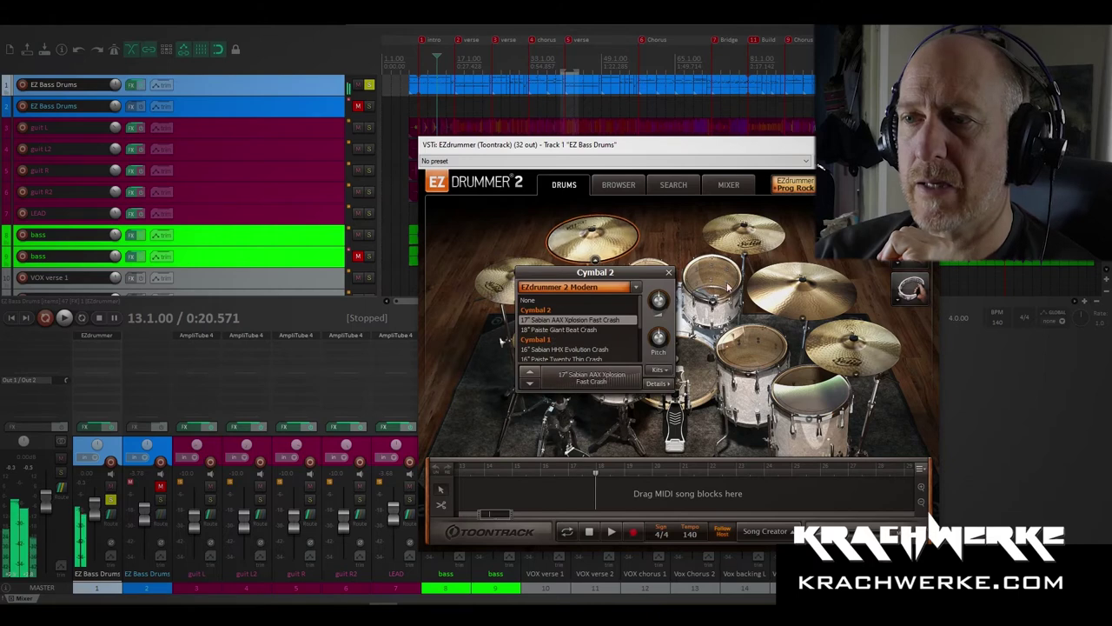
pyautogui.click(743, 252)
pyautogui.click(783, 317)
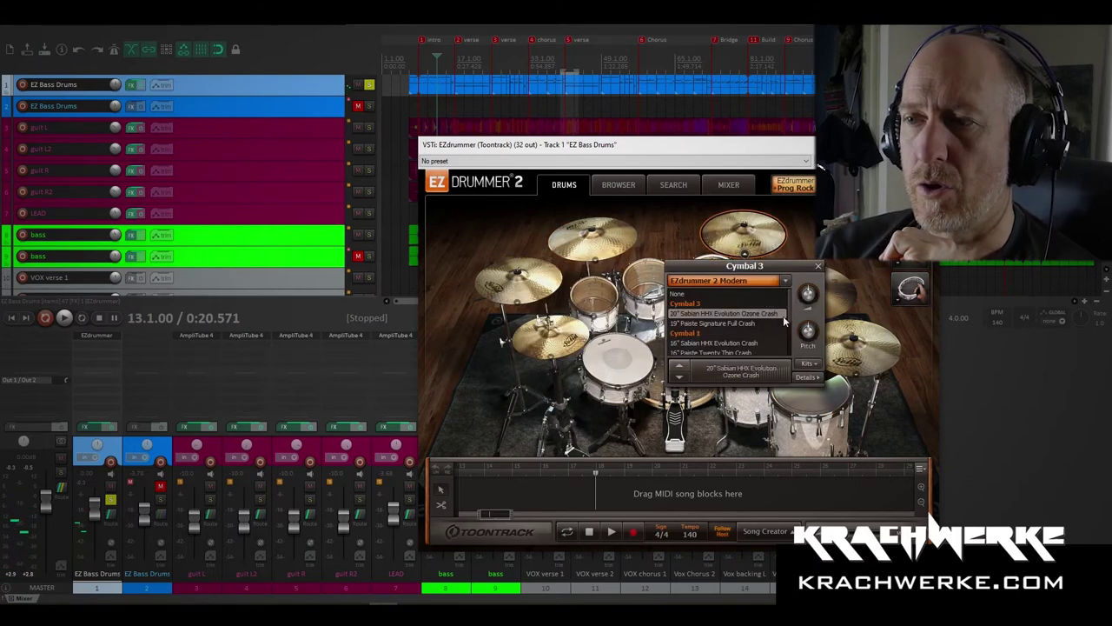
pyautogui.click(836, 273)
pyautogui.click(839, 297)
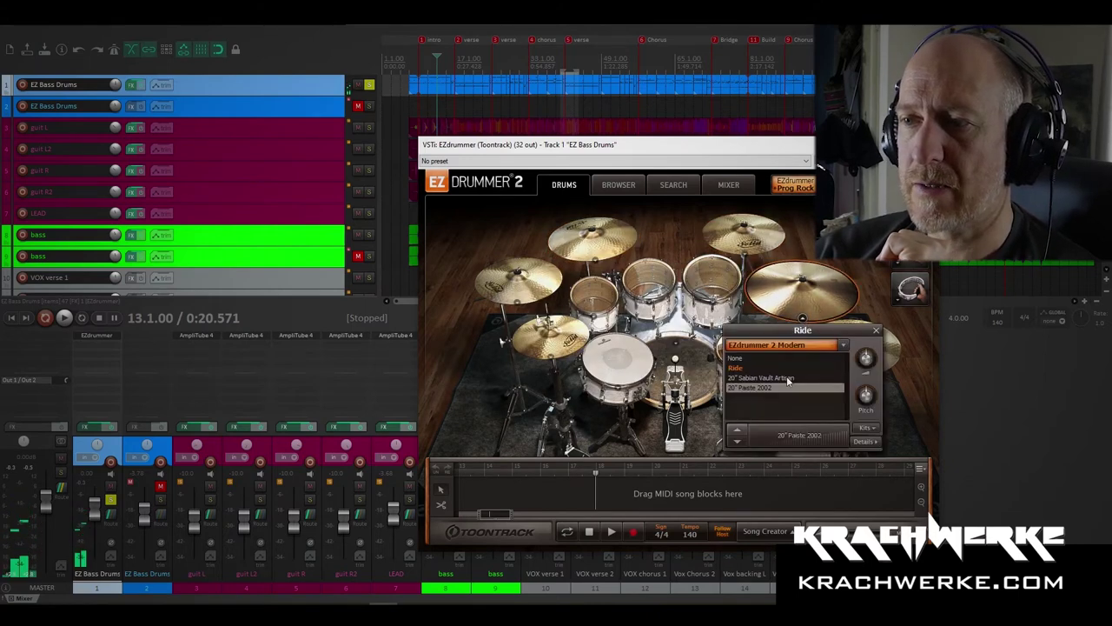
pyautogui.click(886, 341)
pyautogui.click(856, 343)
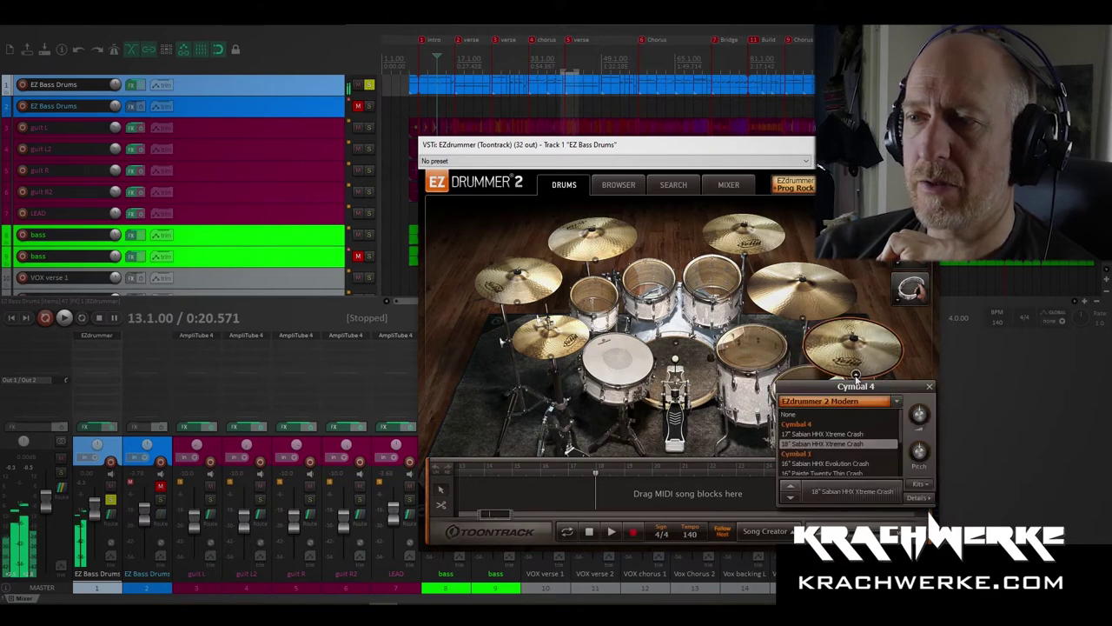
pyautogui.click(825, 434)
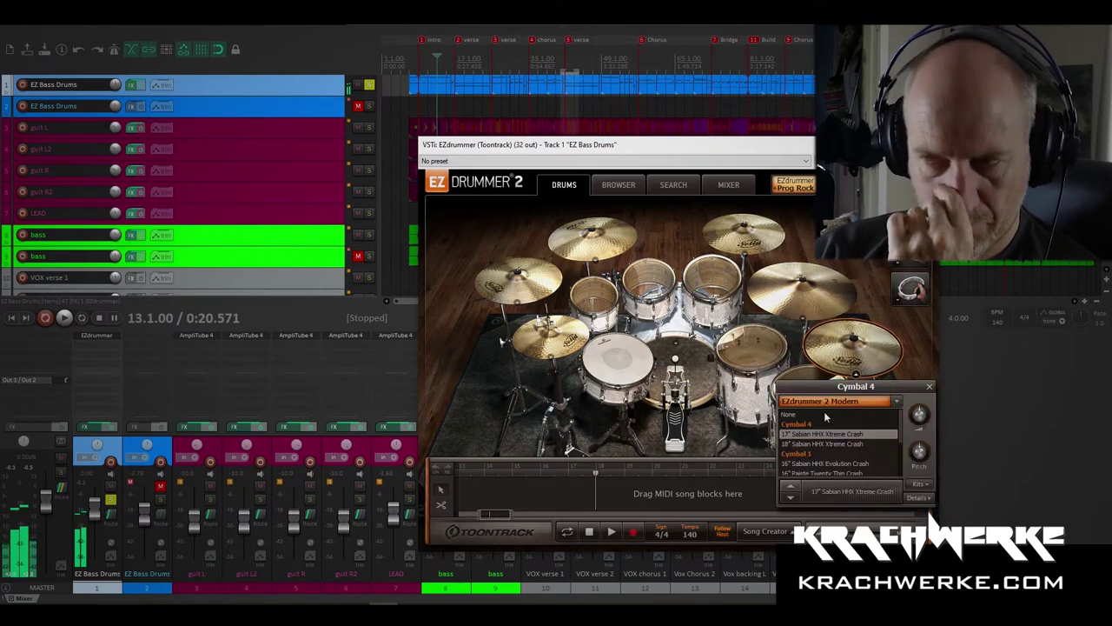
# Step: Close the cymbal choices, start the song, and show EZdrummer's internal drum mixer
pyautogui.click(880, 347)
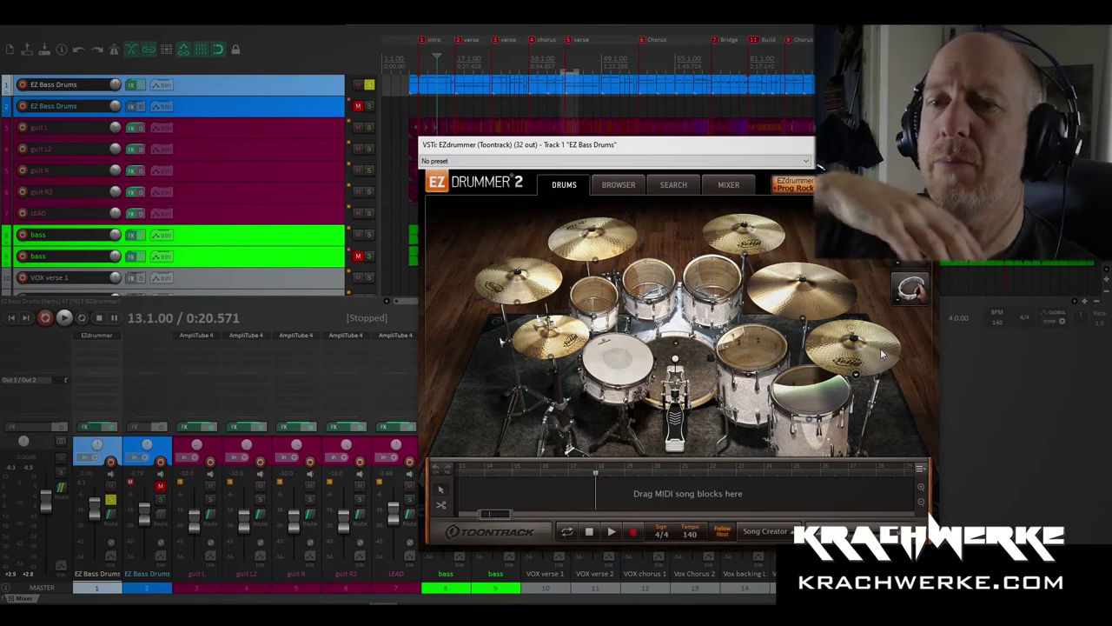
pyautogui.press('space')
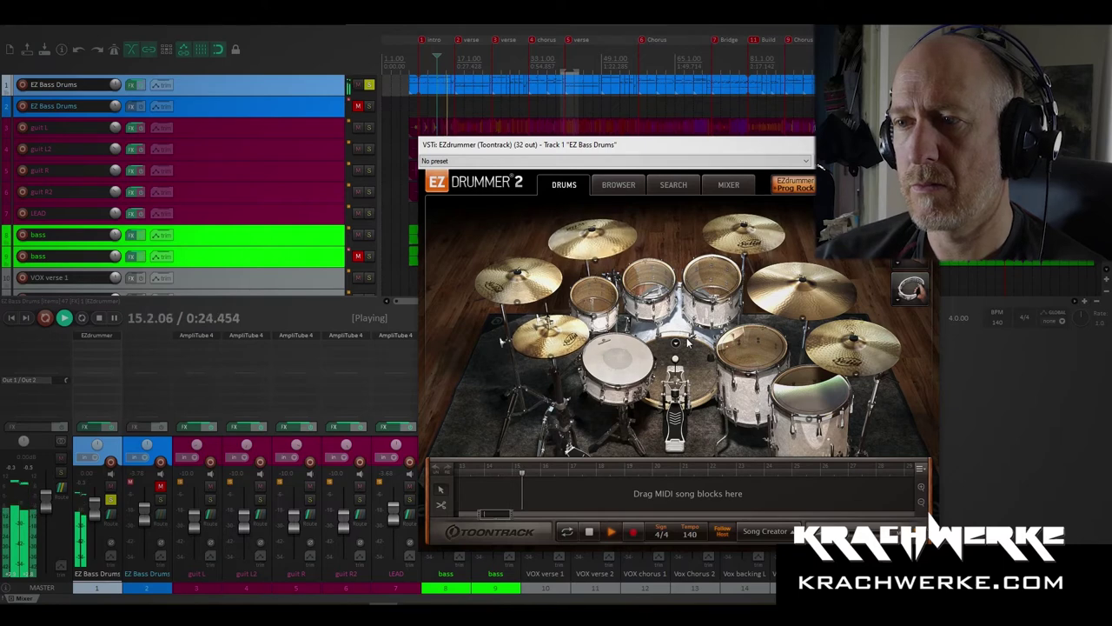
pyautogui.click(728, 184)
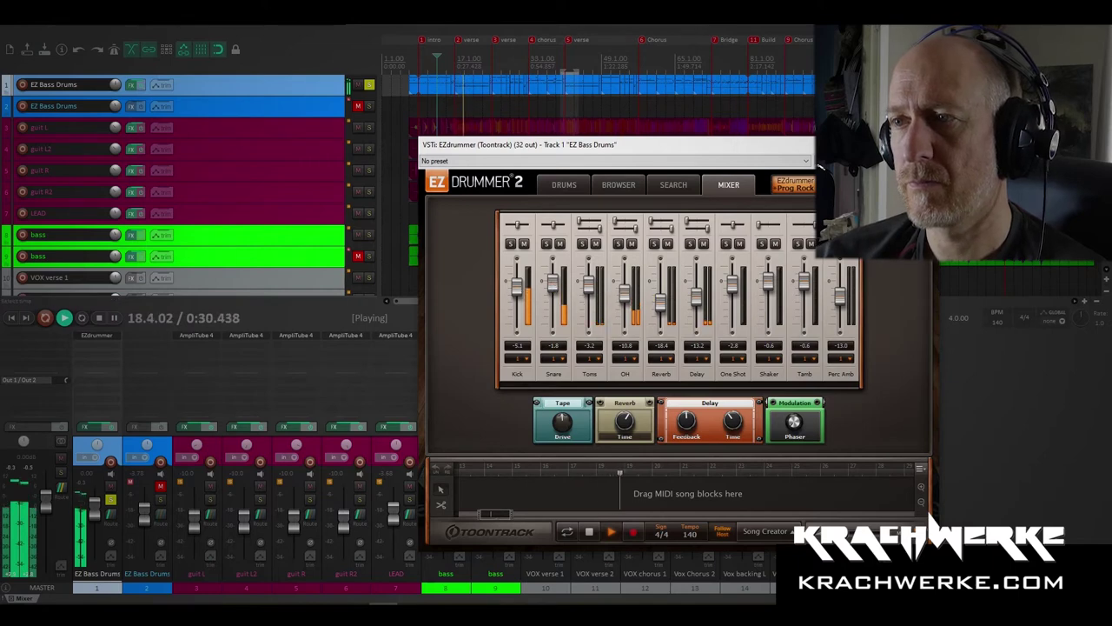
# Step: Close the EZdrummer window and stop playback
pyautogui.click(807, 145)
pyautogui.press('space')
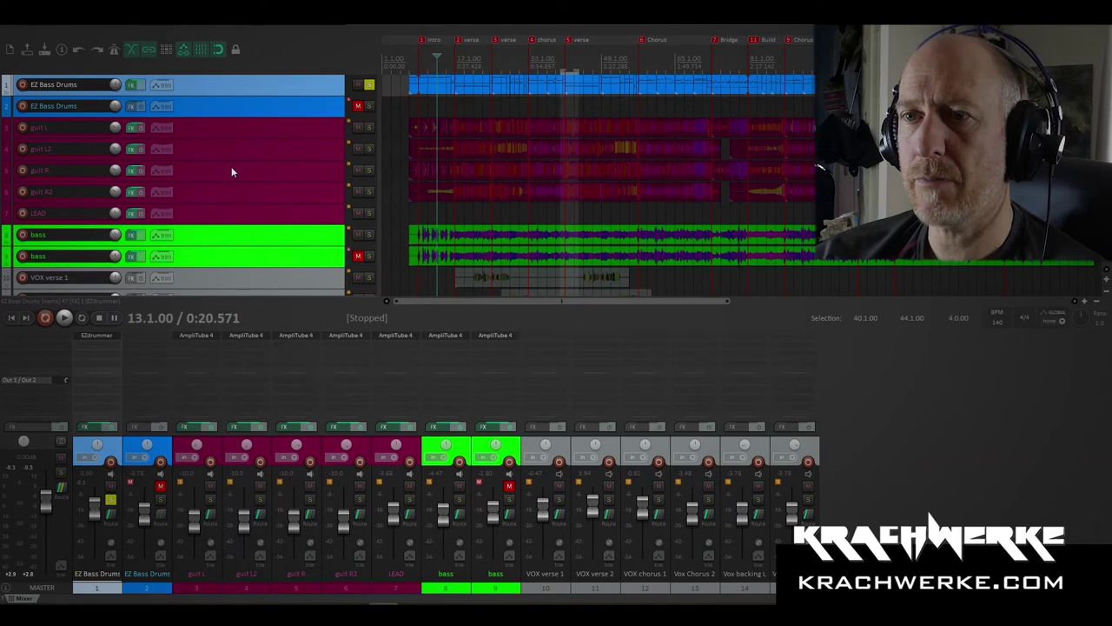
pyautogui.press('space')
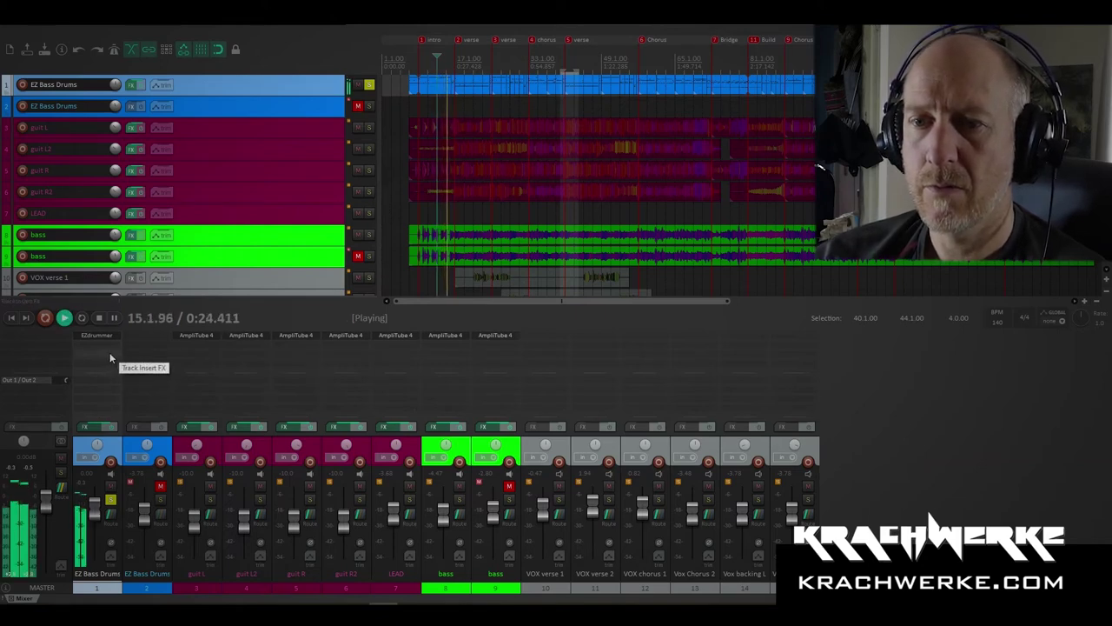
pyautogui.press('space')
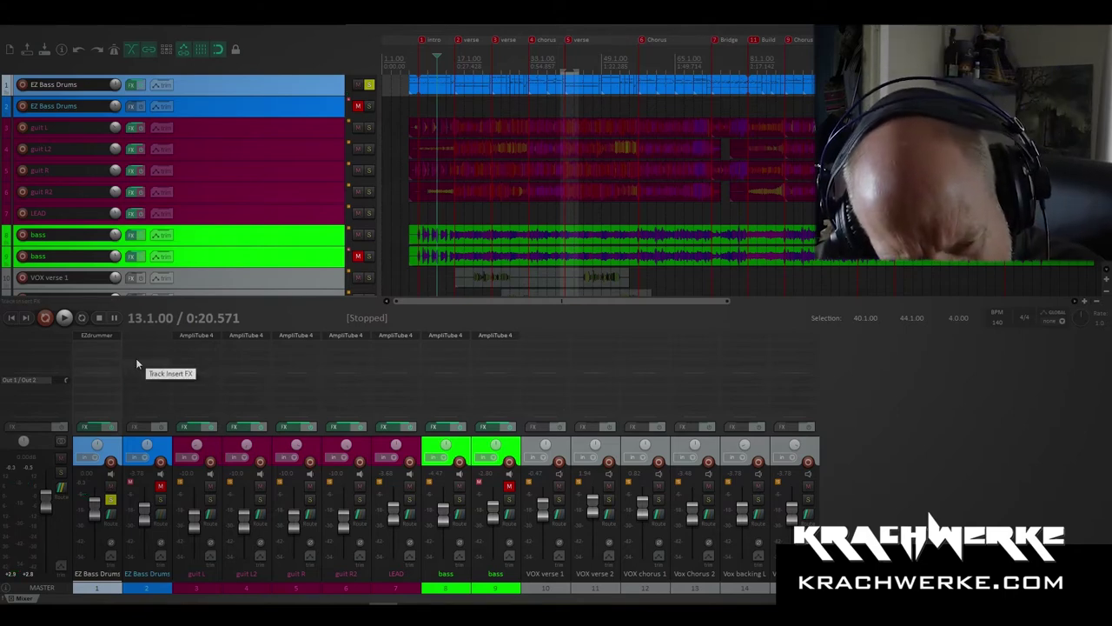
# Step: Unsolo the drums, play from bar 21, and solo and select guit L
pyautogui.click(369, 84)
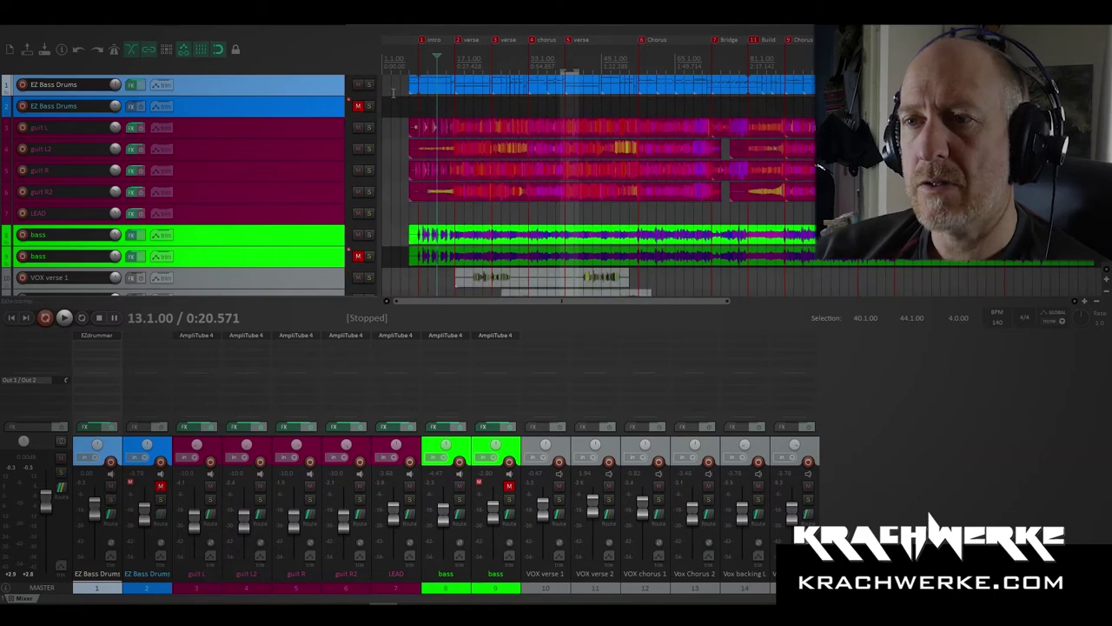
pyautogui.click(469, 58)
pyautogui.press('space')
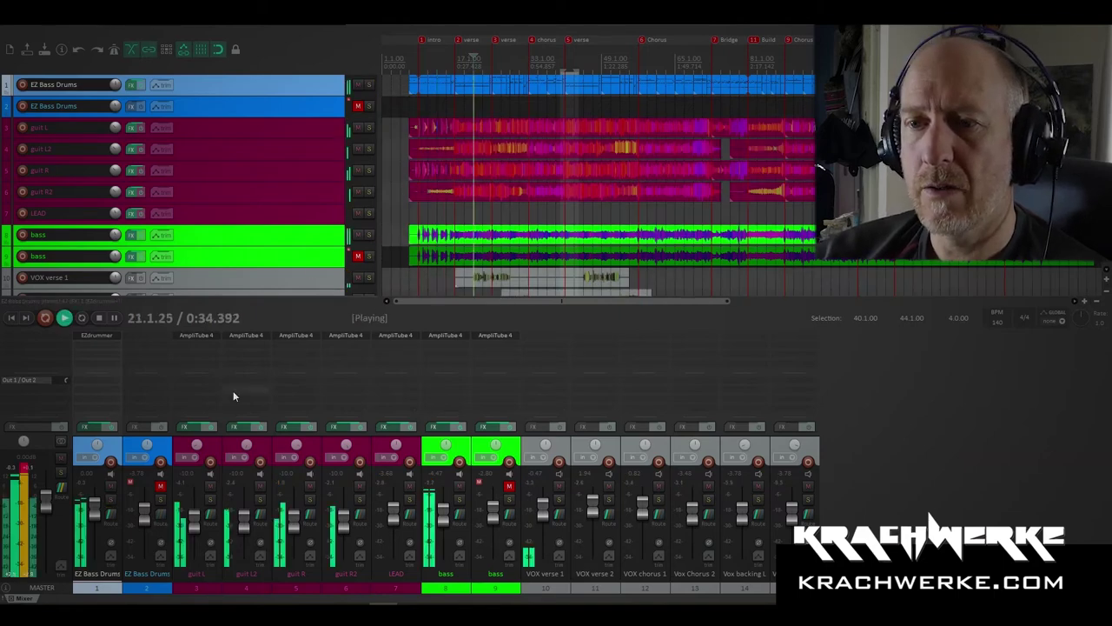
pyautogui.click(212, 501)
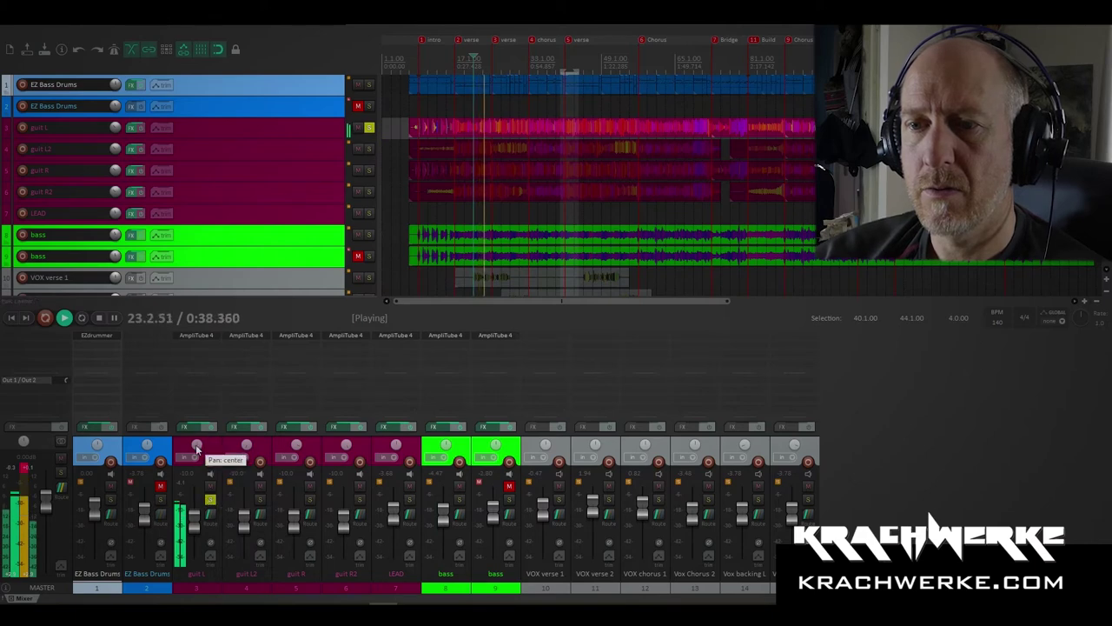
pyautogui.click(189, 470)
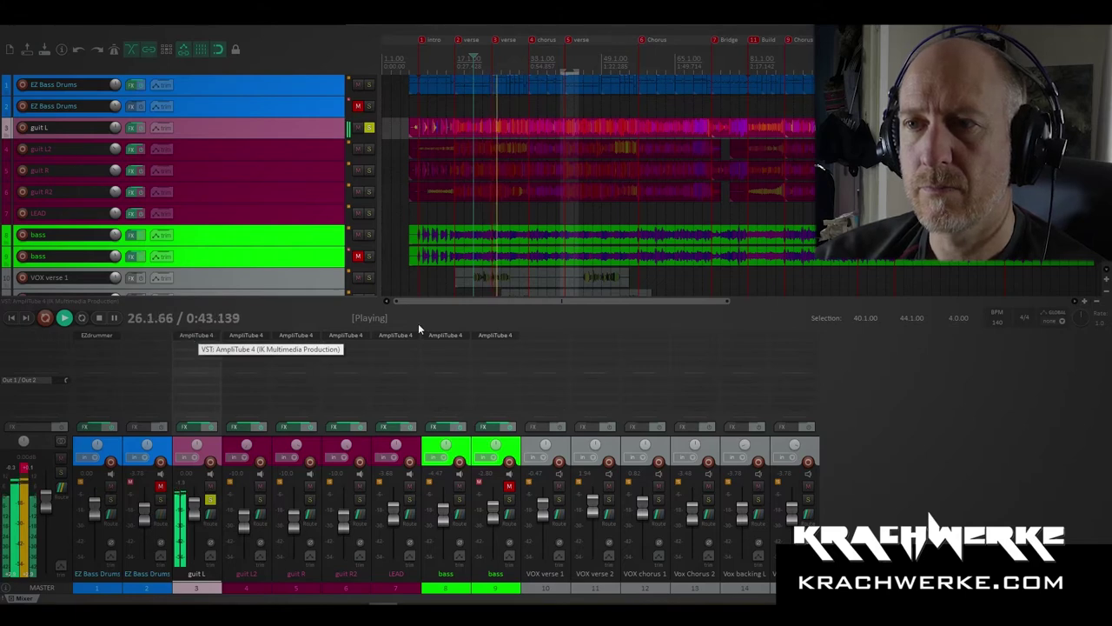
# Step: In guit L's AmpliTube 4, raise the OCD pedal's Drive to about 5.5
pyautogui.click(562, 137)
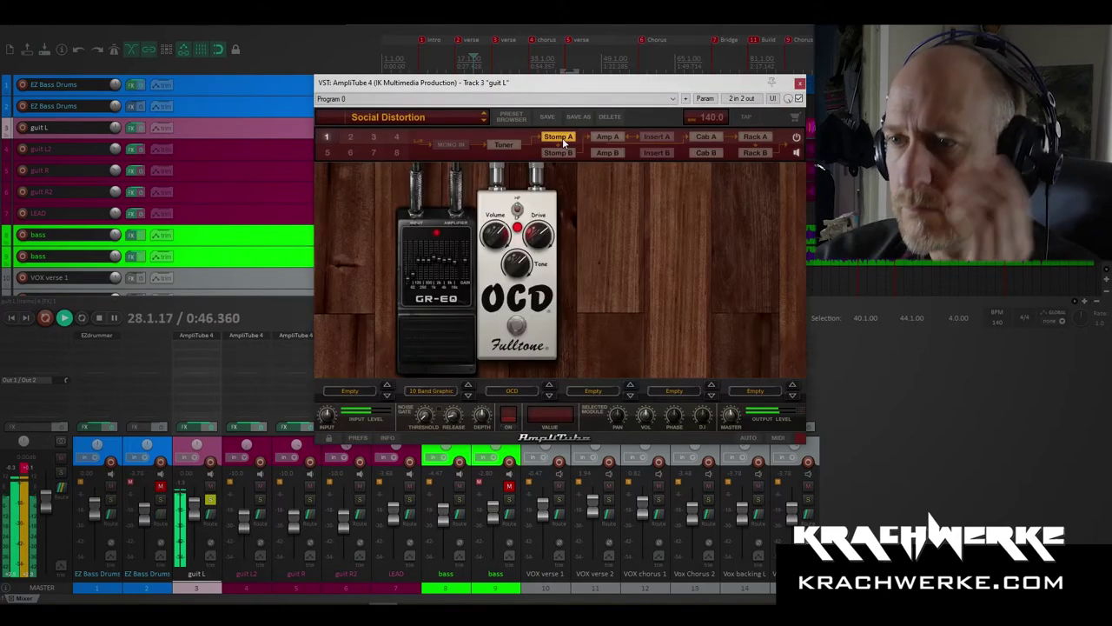
pyautogui.moveTo(536, 264)
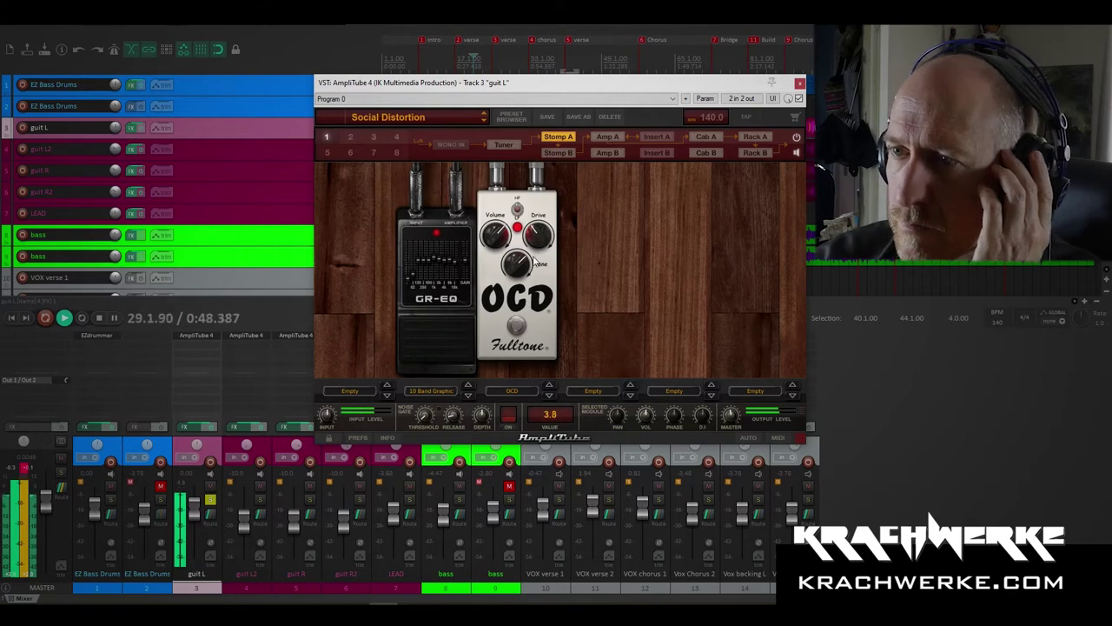
pyautogui.scroll(-2, 536, 263)
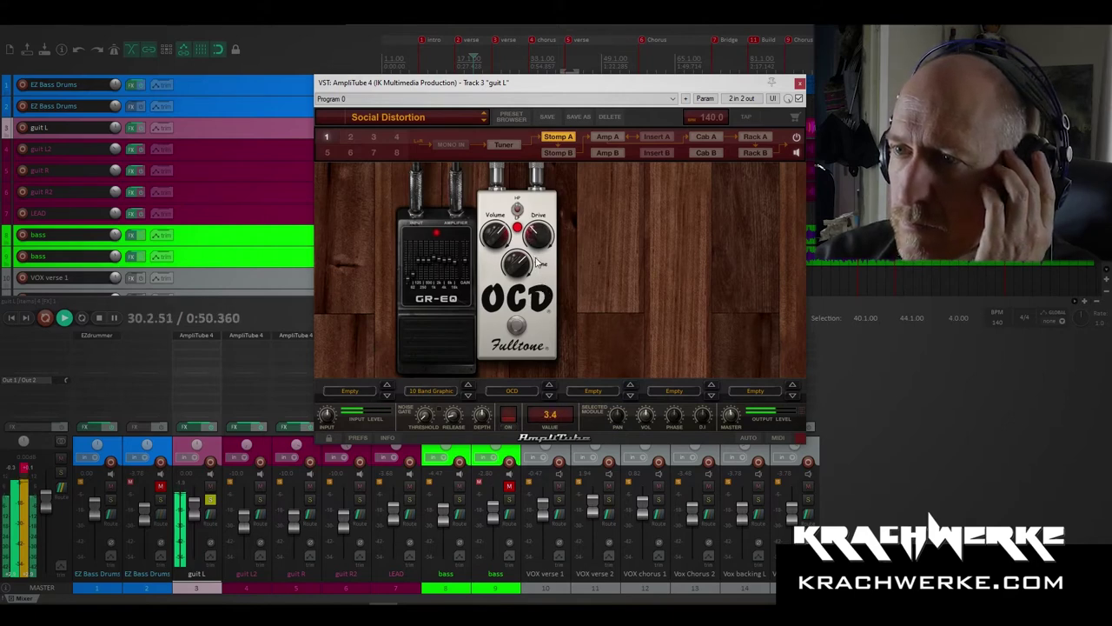
pyautogui.scroll(3, 536, 263)
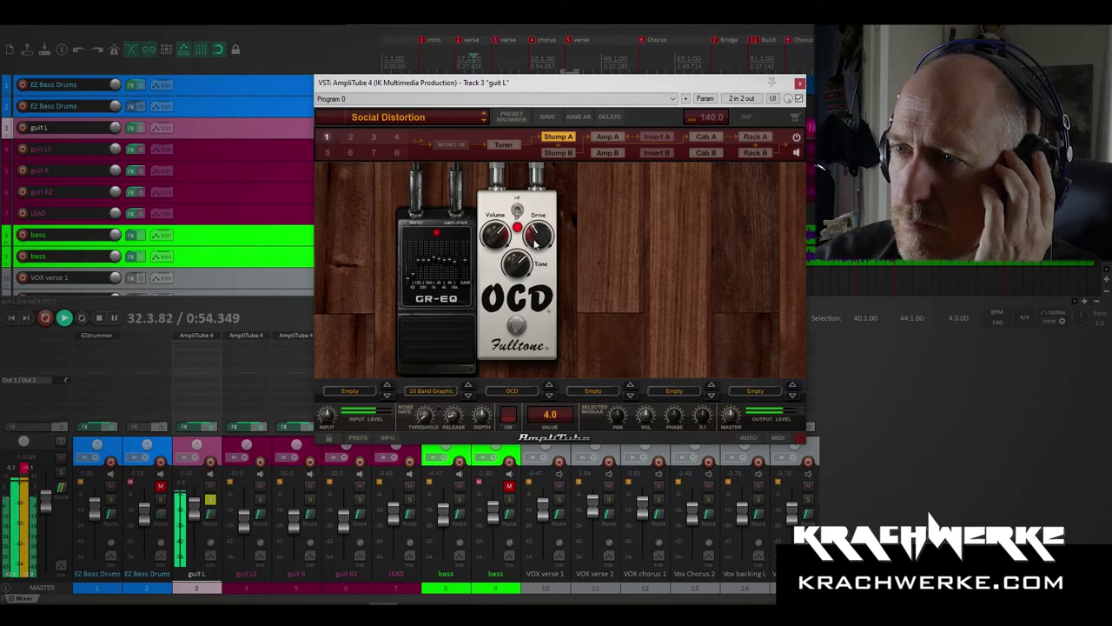
pyautogui.moveTo(536, 246); pyautogui.dragTo(536, 233)
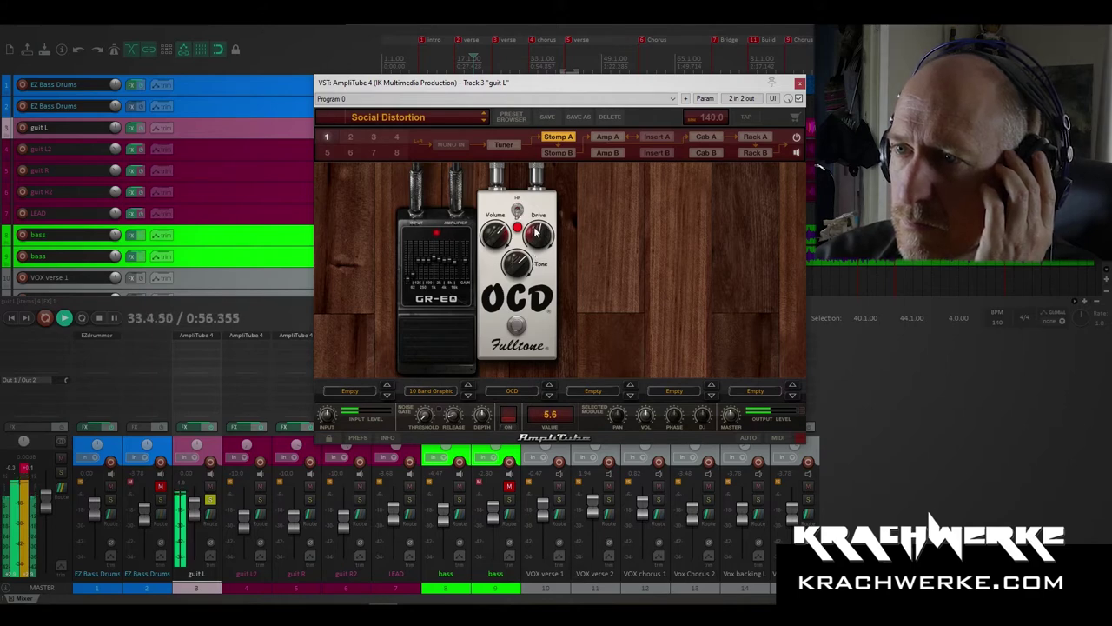
pyautogui.click(607, 136)
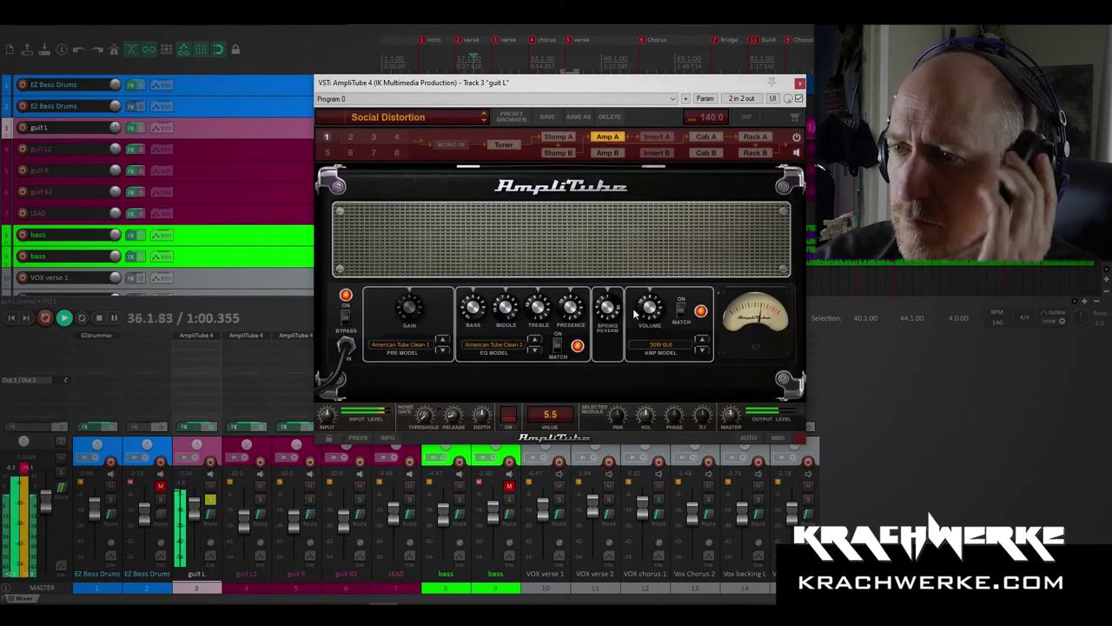
# Step: Stop playback so the cursor returns to bar 21.1.00
pyautogui.press('space')
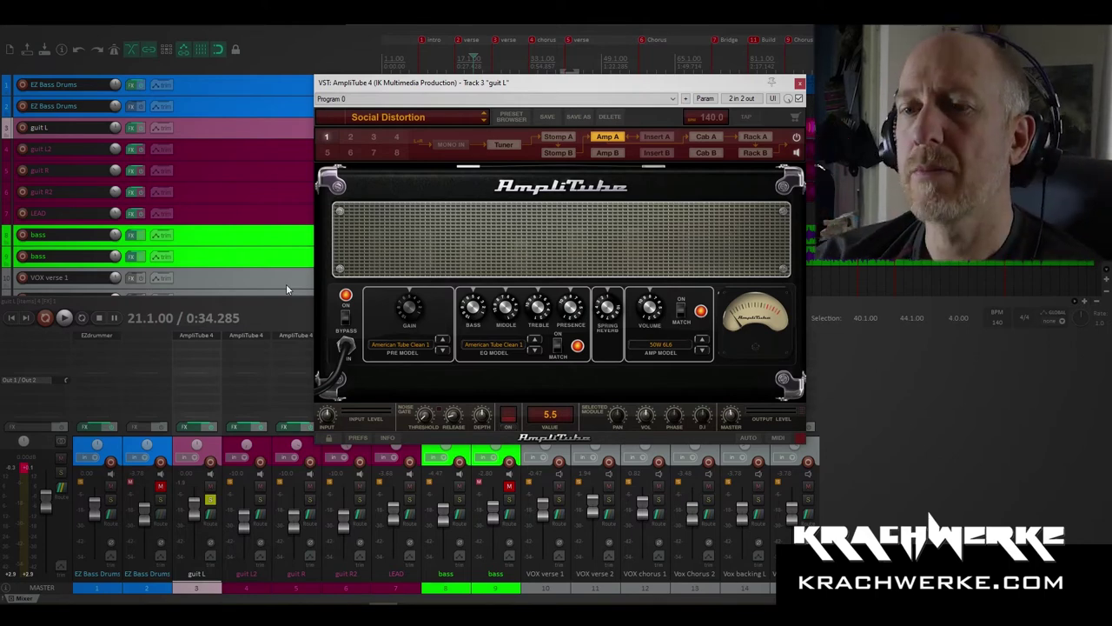
# Step: Play guit L from bar 21 and turn the AmpliTube amp's Middle knob down in two passes
pyautogui.click(198, 447)
pyautogui.press('space')
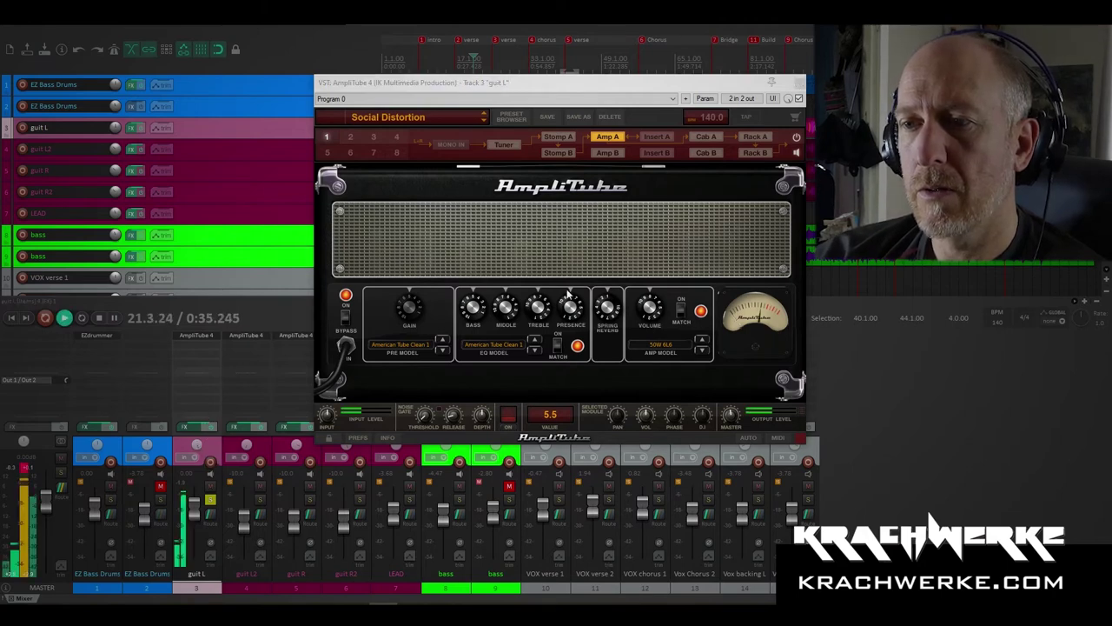
pyautogui.moveTo(508, 321)
pyautogui.mouseDown()
pyautogui.moveTo(491, 337)
pyautogui.moveTo(493, 320)
pyautogui.mouseUp()
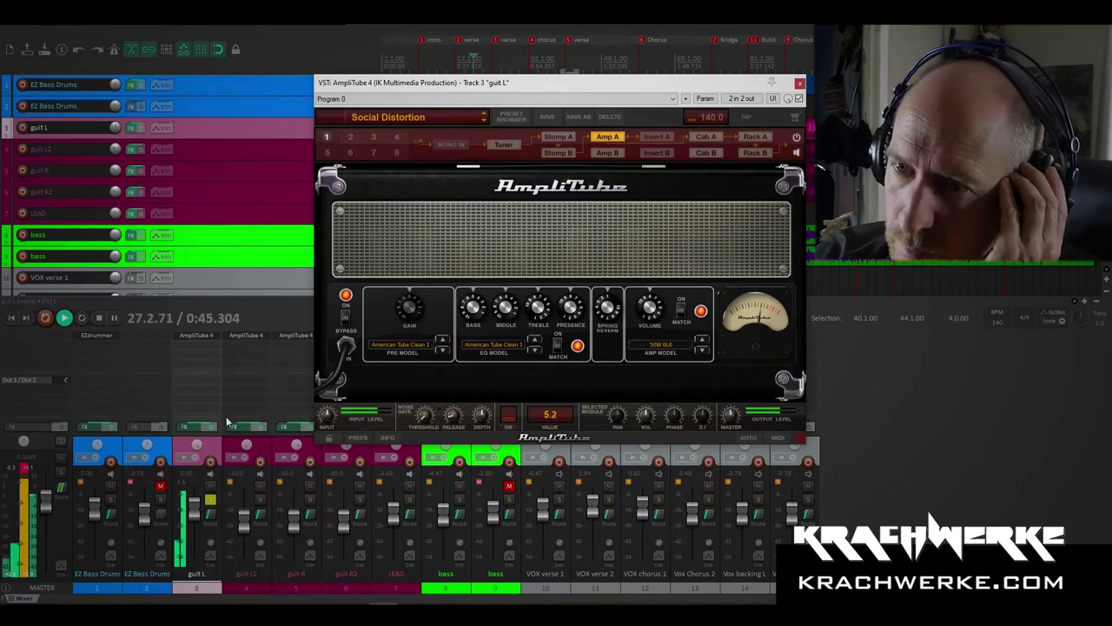
pyautogui.click(200, 448)
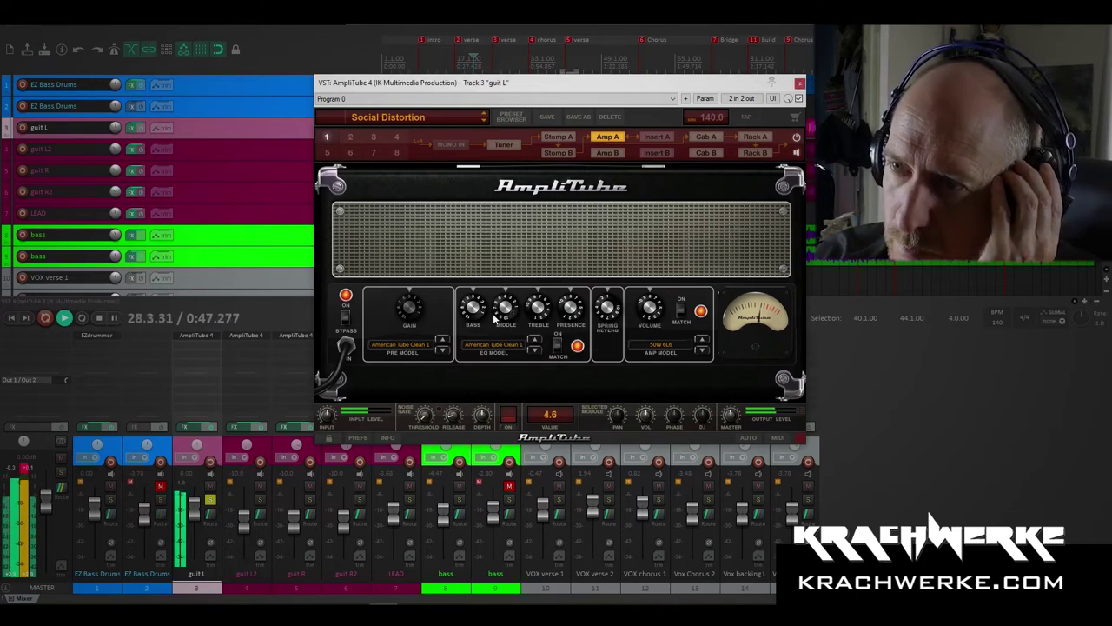
pyautogui.moveTo(493, 320); pyautogui.dragTo(466, 321)
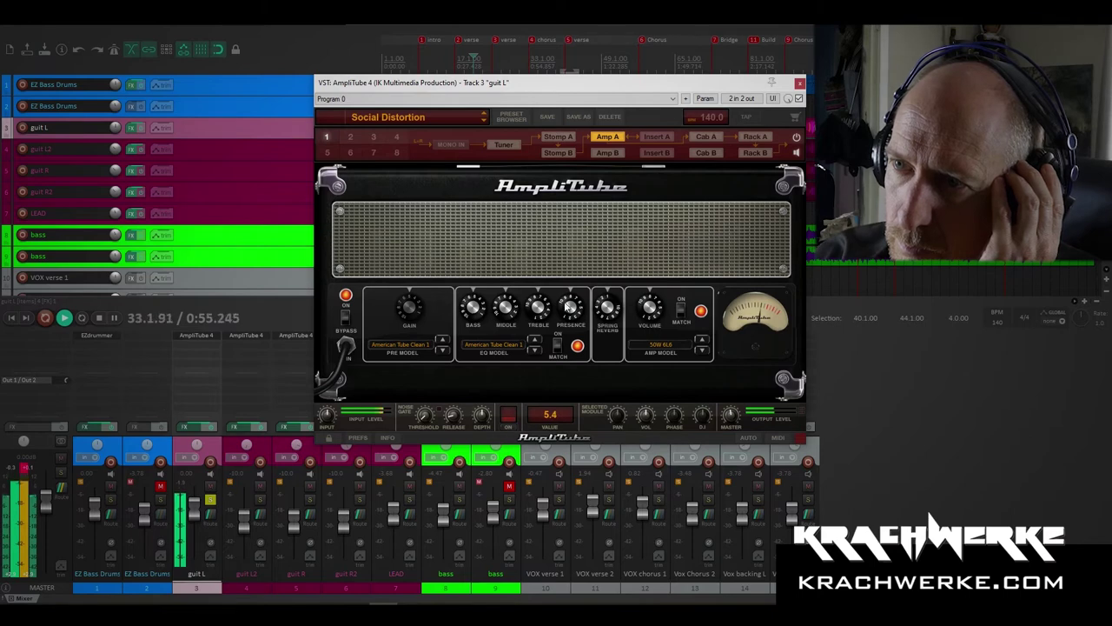
pyautogui.click(706, 139)
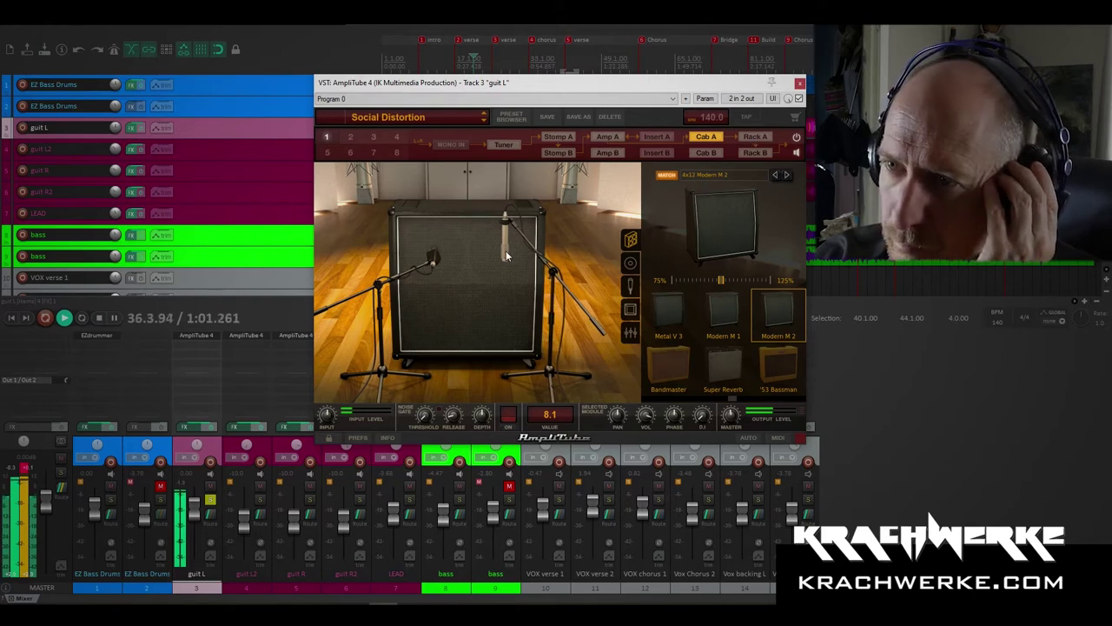
# Step: Stop playback and set guit L's AmpliTube cab mic to the Dynamic 421
pyautogui.press('space')
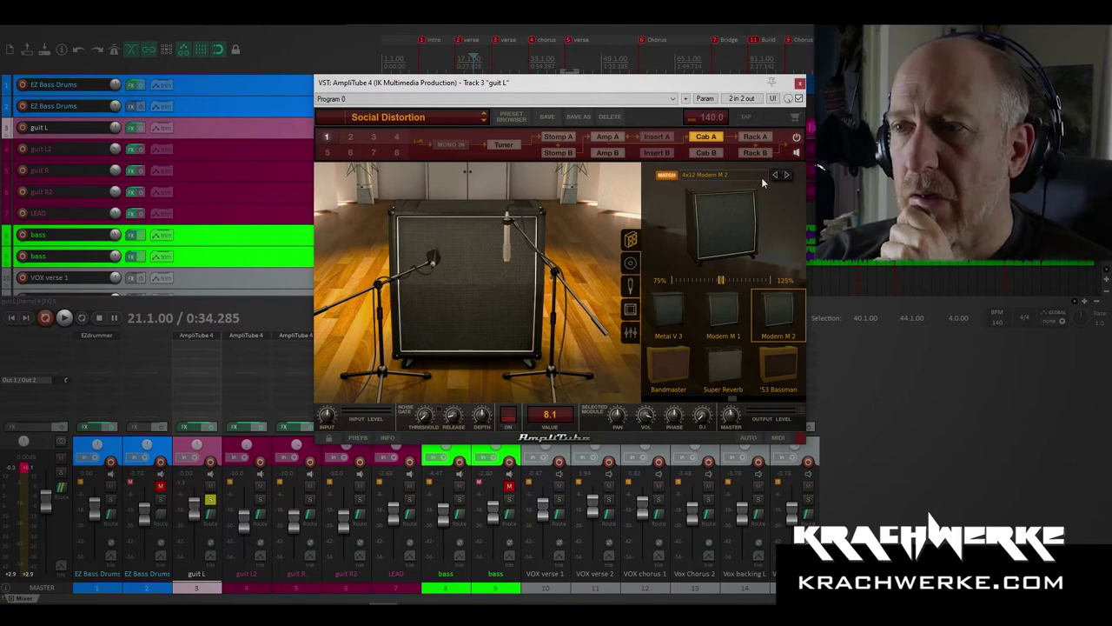
pyautogui.click(632, 284)
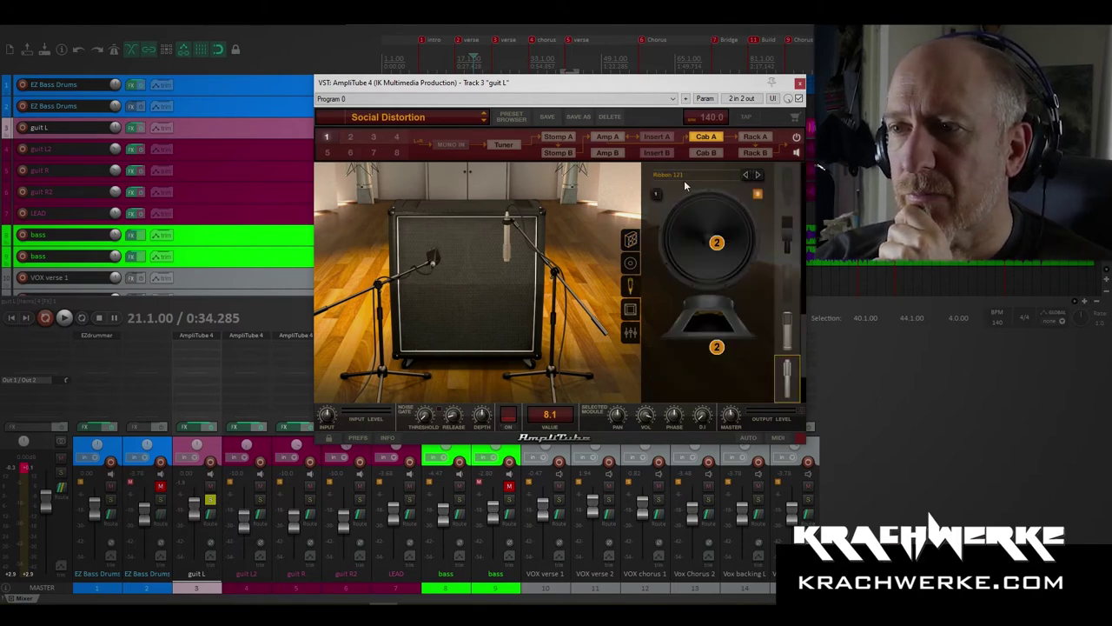
pyautogui.click(431, 260)
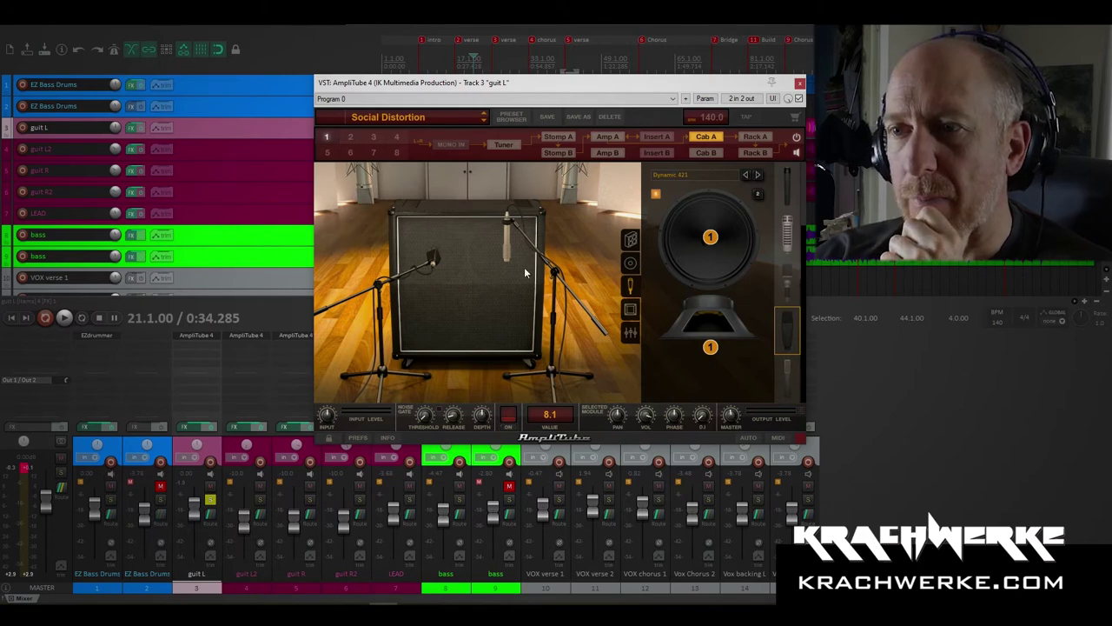
pyautogui.click(509, 242)
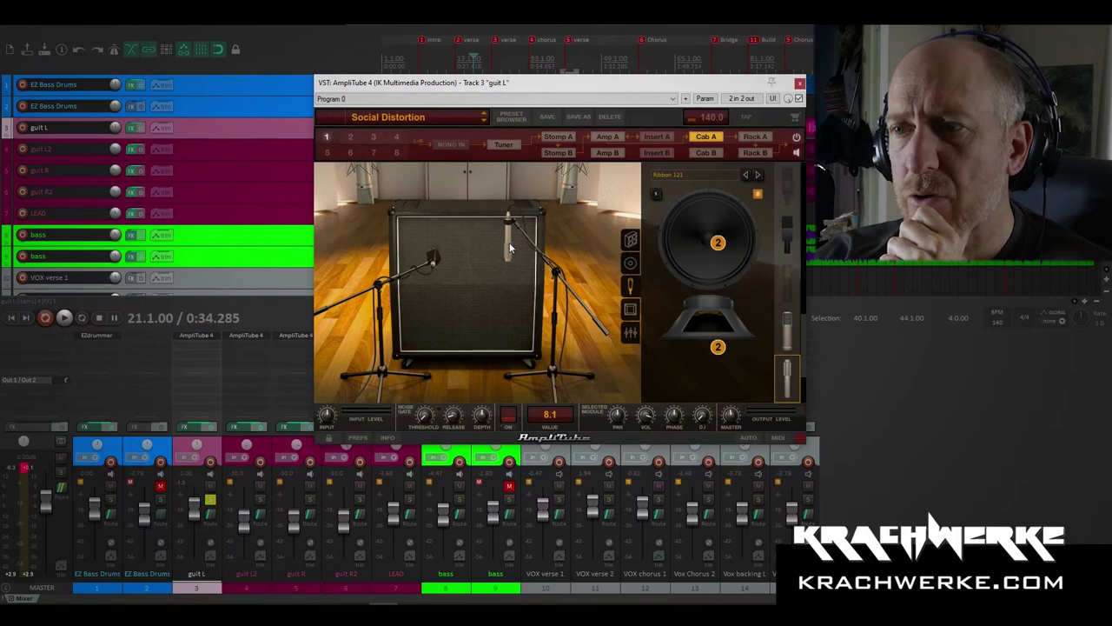
pyautogui.moveTo(509, 243); pyautogui.dragTo(508, 238)
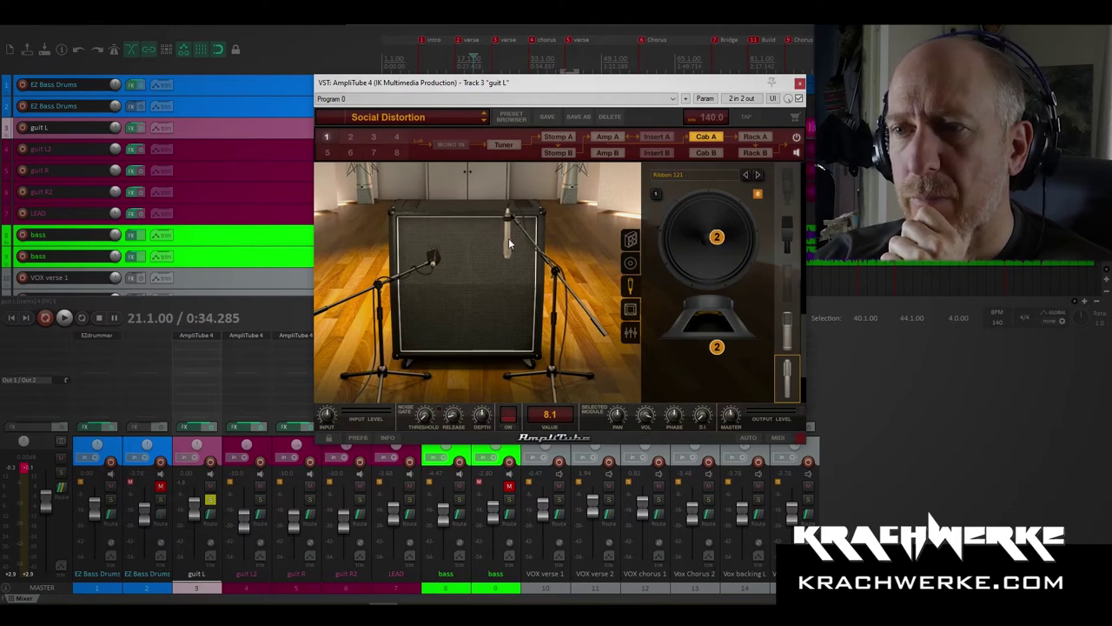
pyautogui.click(434, 259)
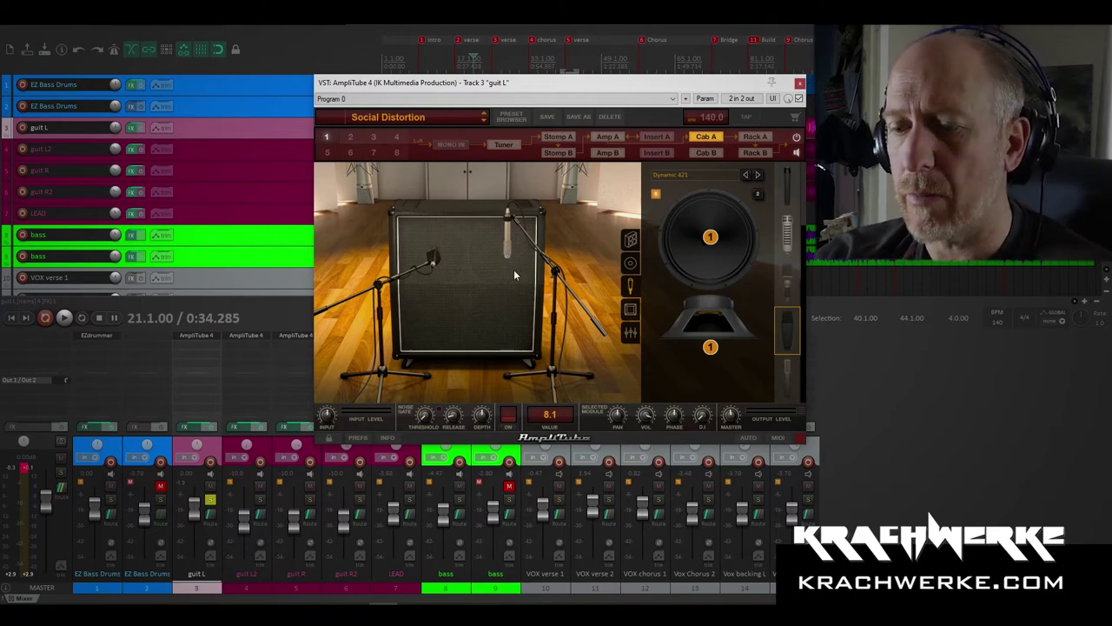
# Step: Audition the new mic, then show Rack A with its Graphic EQ
pyautogui.press('space')
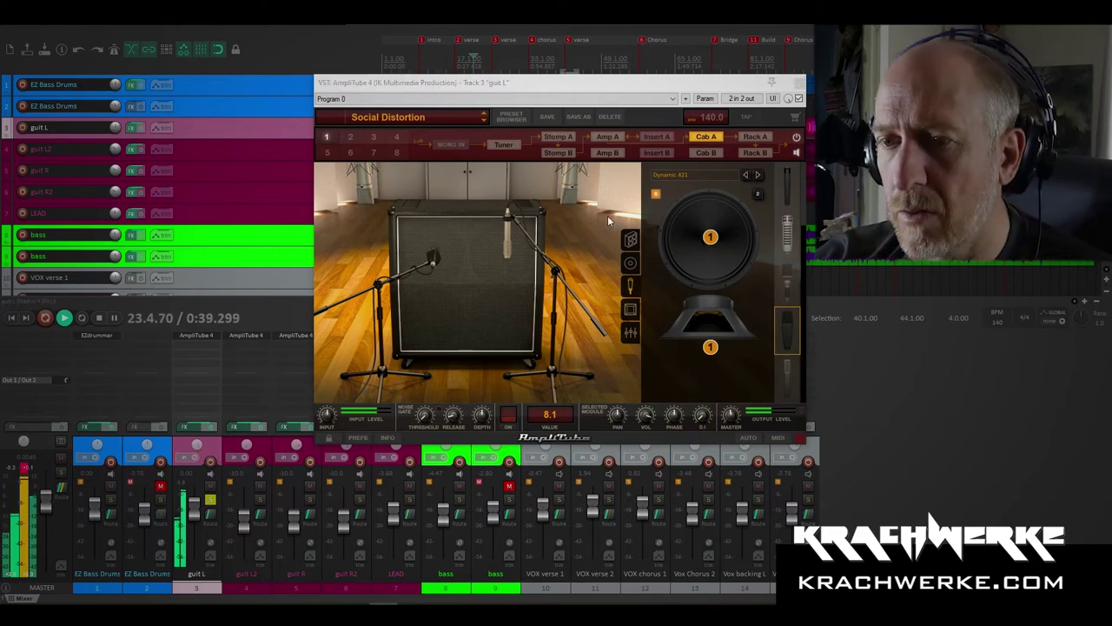
pyautogui.press('space')
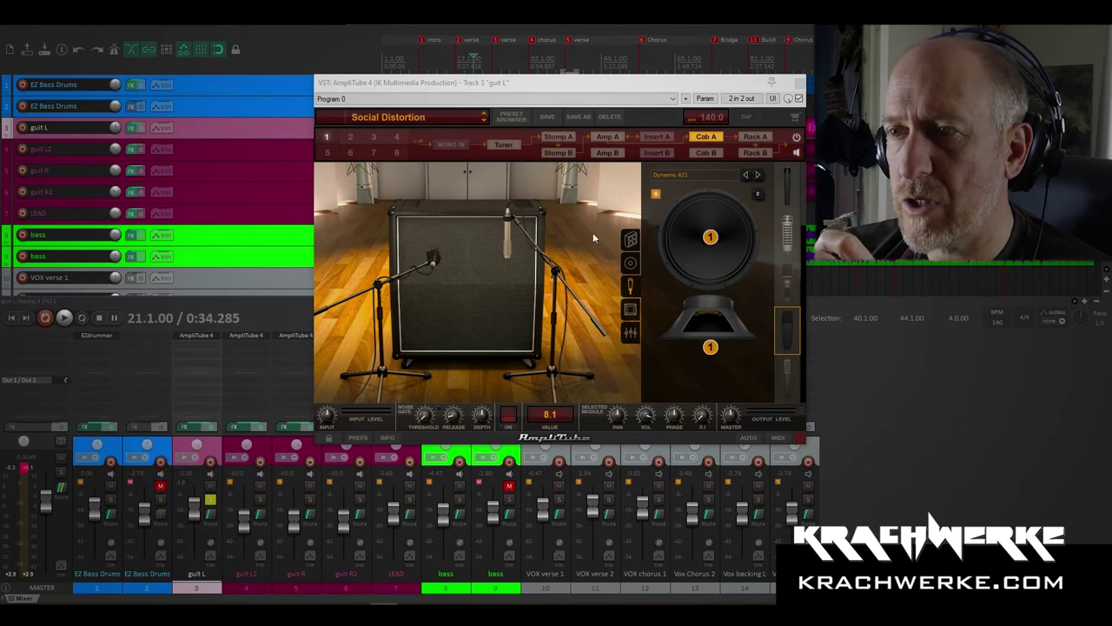
pyautogui.click(755, 139)
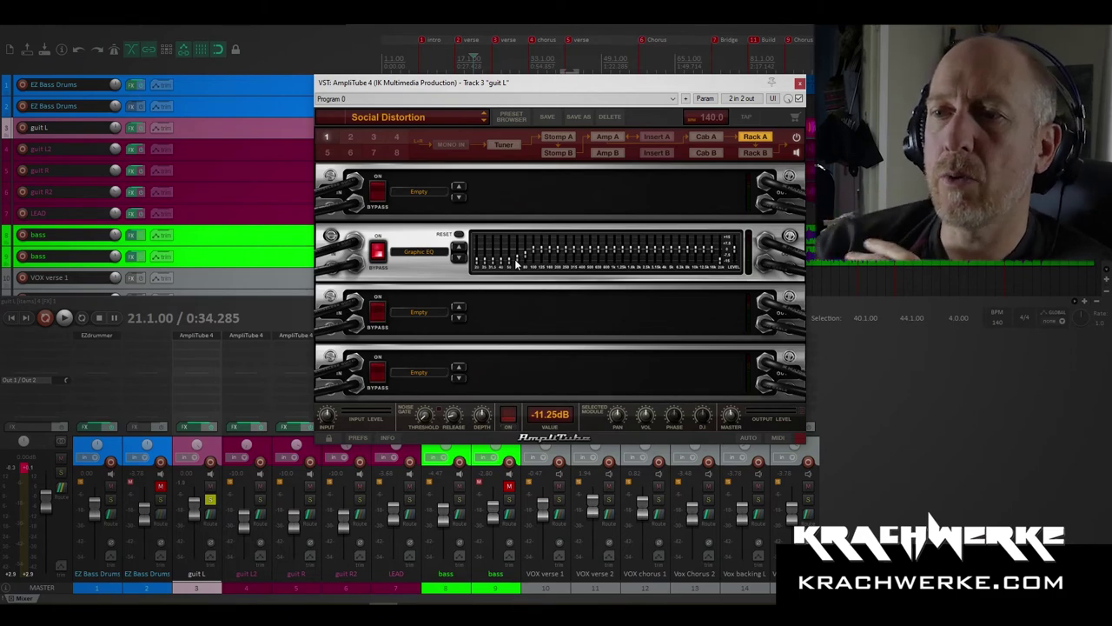
# Step: Raise one guit L Graphic EQ band to -9 dB and close AmpliTube
pyautogui.moveTo(519, 262); pyautogui.dragTo(538, 262)
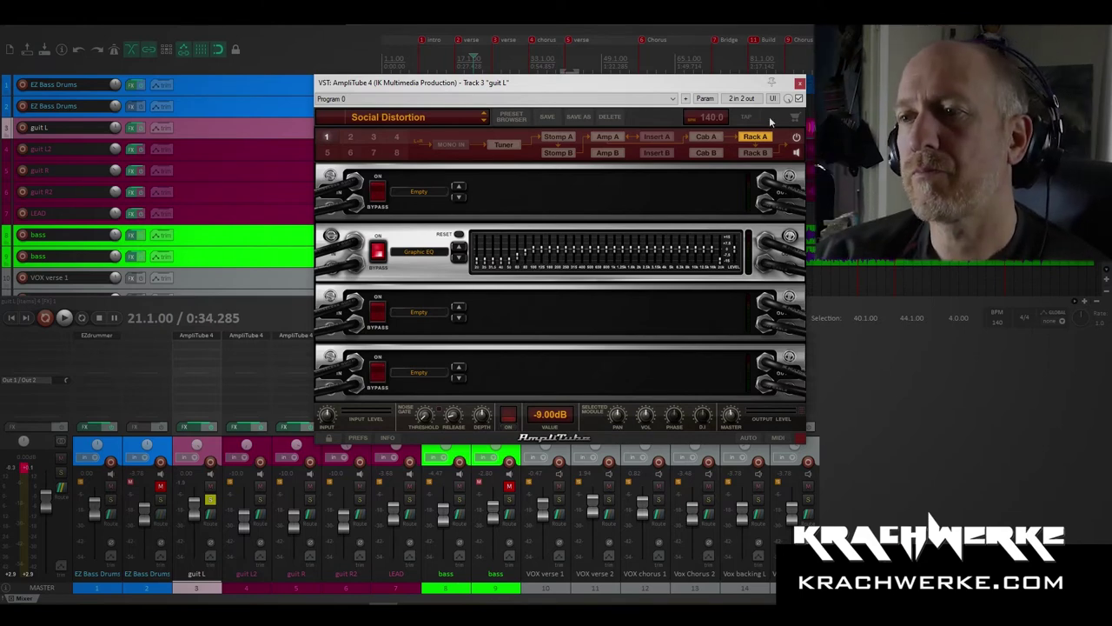
pyautogui.click(799, 85)
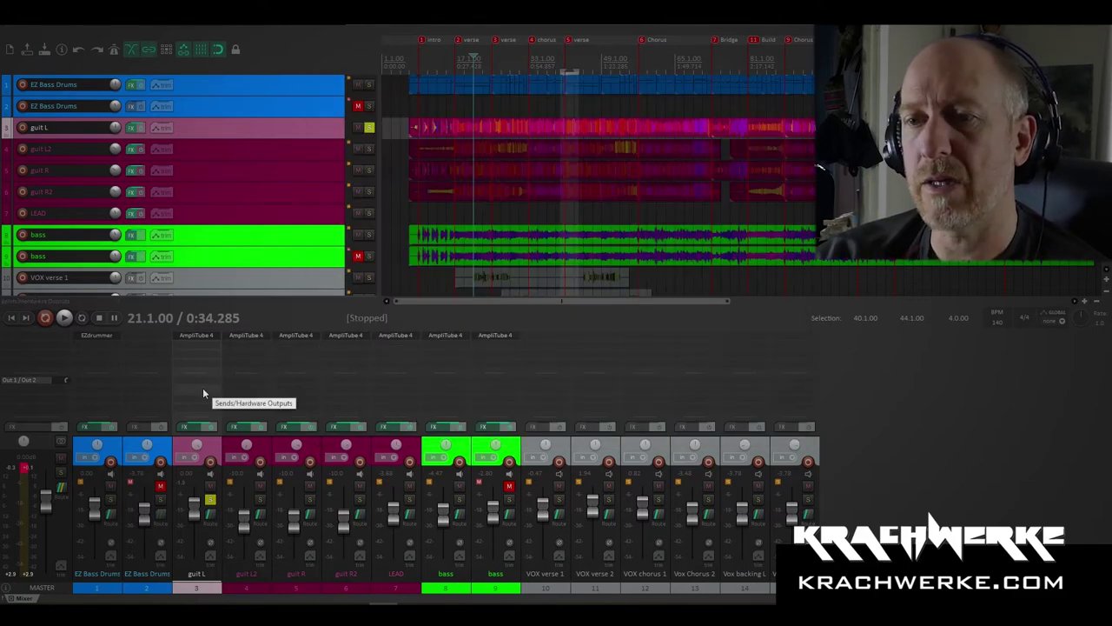
# Step: Replace guit R's AmpliTube with a copy of guit L's and pan guit L to 70%L
pyautogui.press('space')
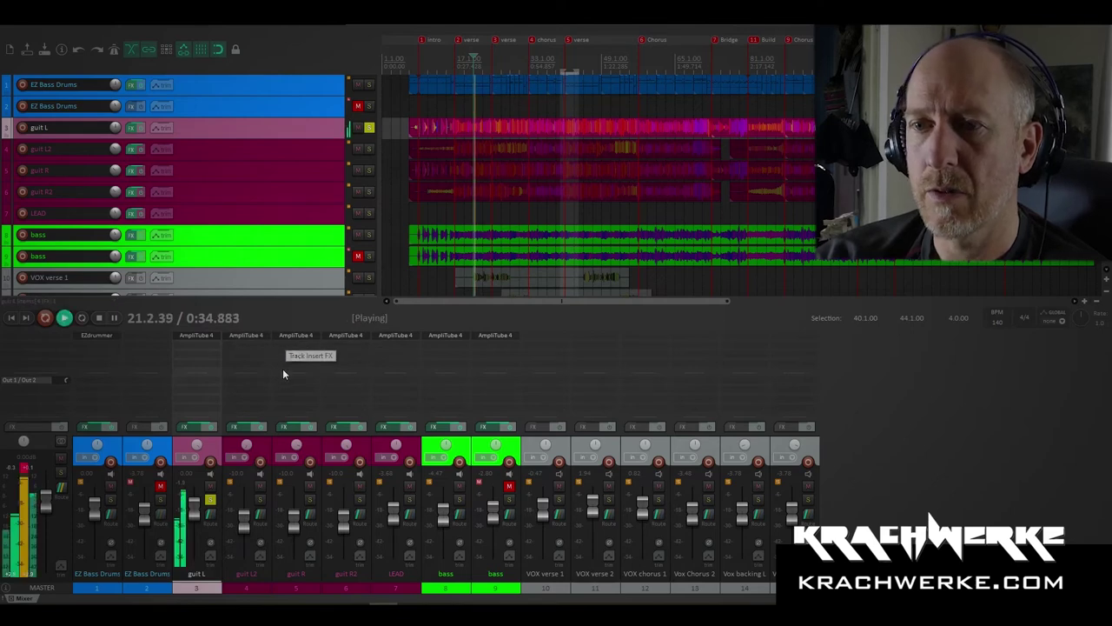
pyautogui.press('space')
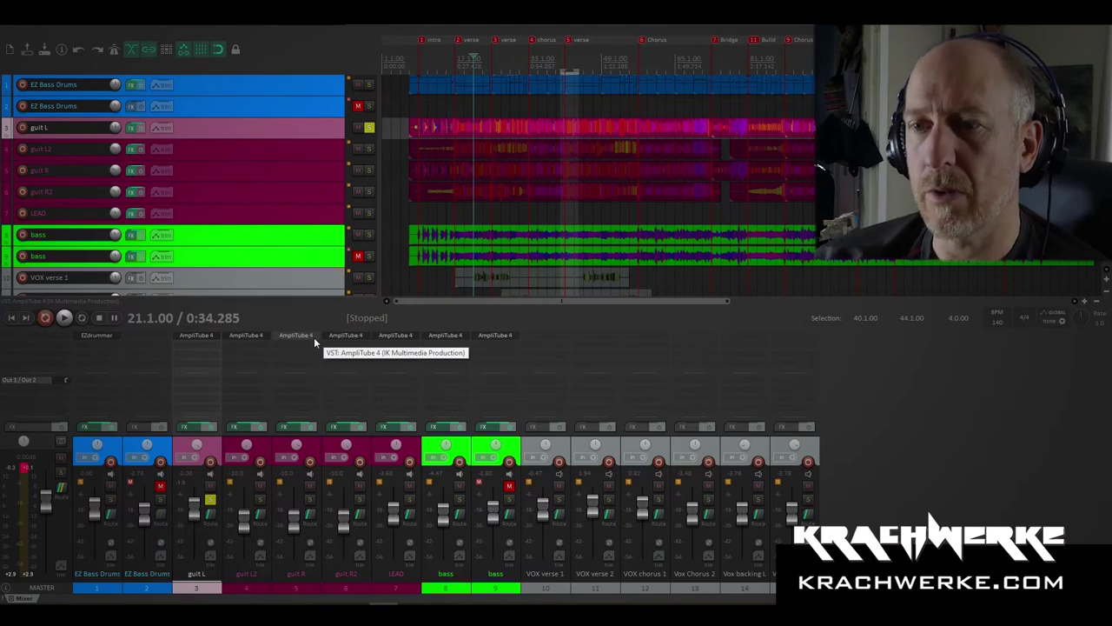
pyautogui.keyDown('alt'); pyautogui.click(298, 334); pyautogui.keyUp('alt')
pyautogui.moveTo(197, 334); pyautogui.dragTo(304, 347)
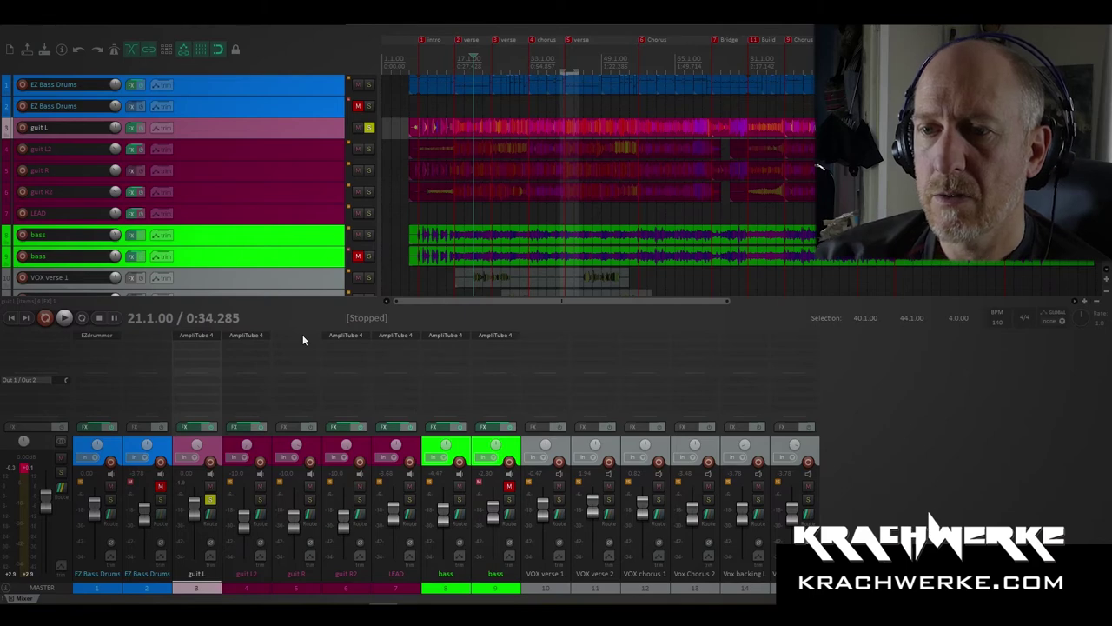
pyautogui.moveTo(302, 340); pyautogui.dragTo(299, 337)
pyautogui.moveTo(200, 448)
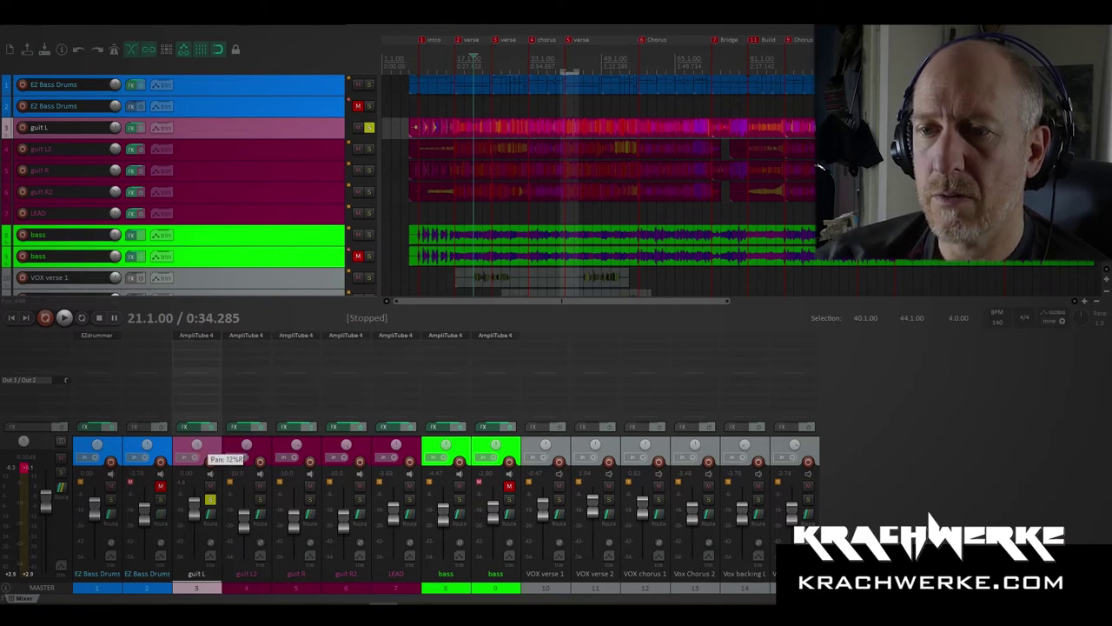
pyautogui.moveTo(200, 448); pyautogui.dragTo(199, 496)
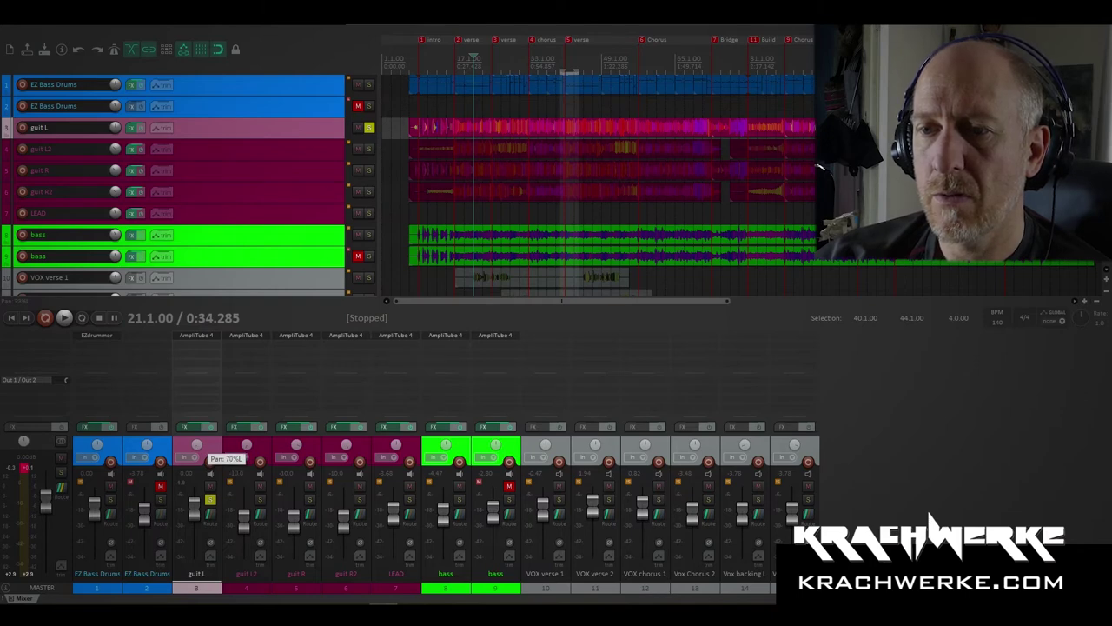
# Step: Solo guit R with guit L, select both, and lower their faders to -2.65 dB
pyautogui.moveTo(296, 447)
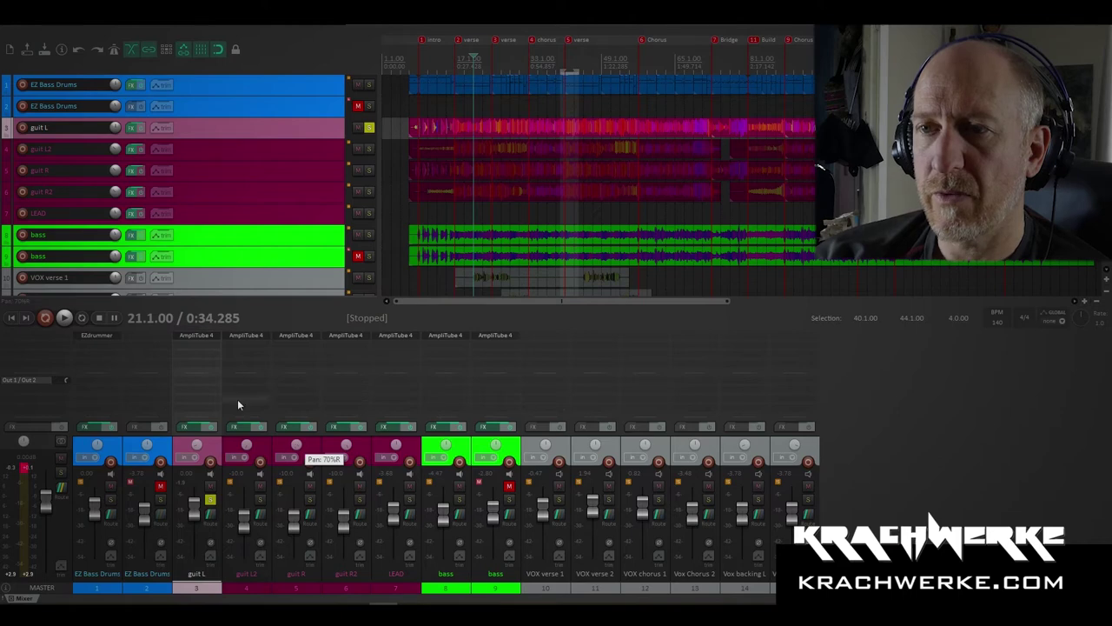
pyautogui.click(369, 170)
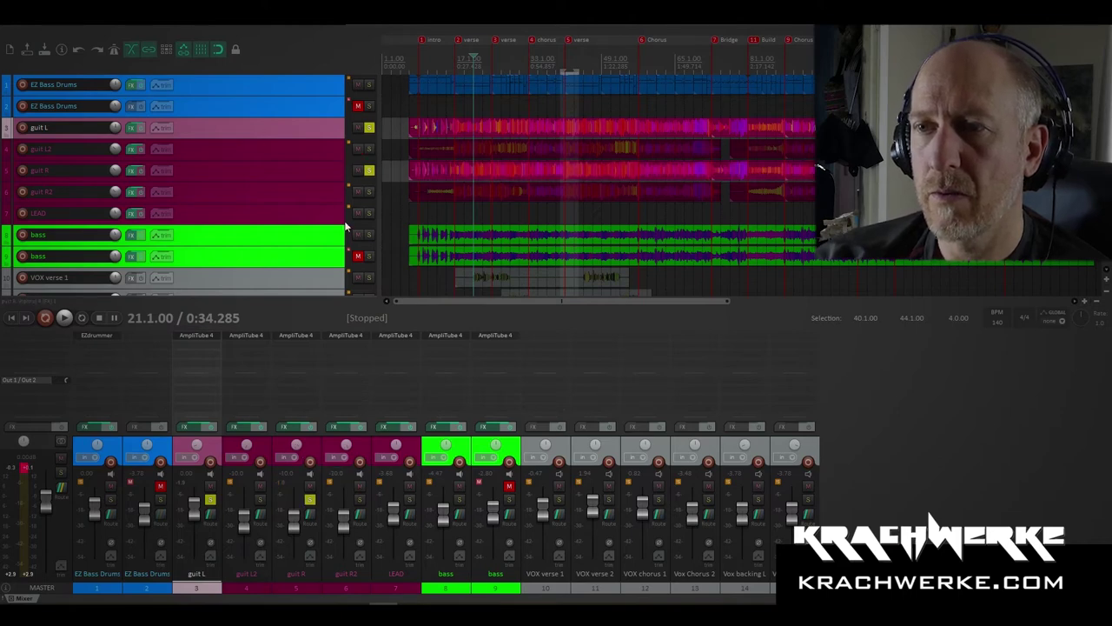
pyautogui.press('space')
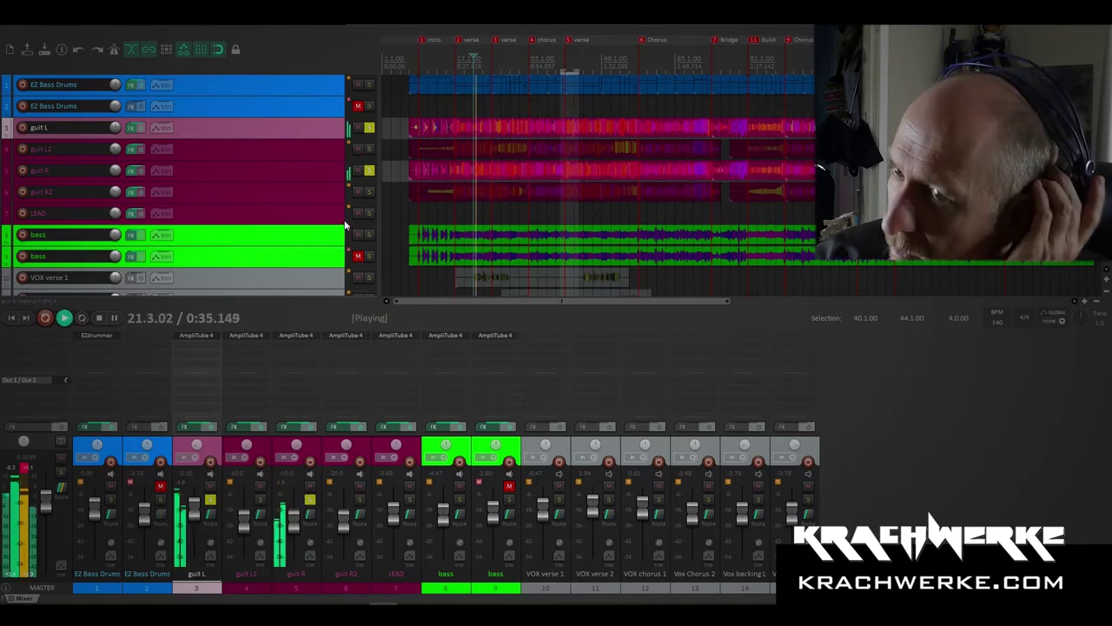
pyautogui.click(289, 472)
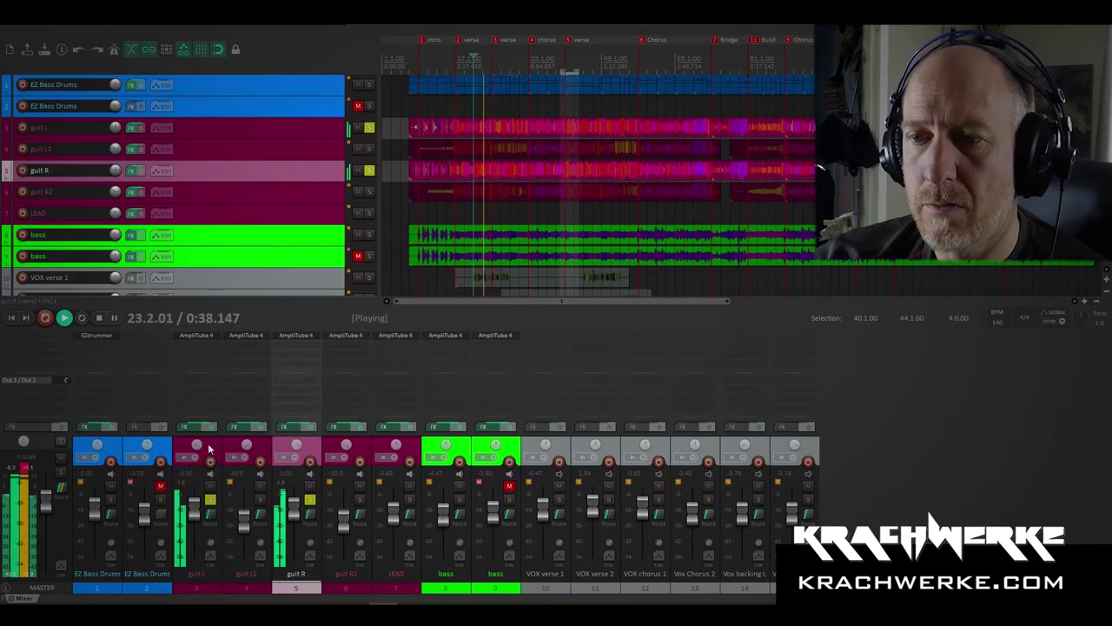
pyautogui.click(208, 444)
pyautogui.keyDown('ctrl'); pyautogui.click(300, 511); pyautogui.keyUp('ctrl')
pyautogui.moveTo(294, 511)
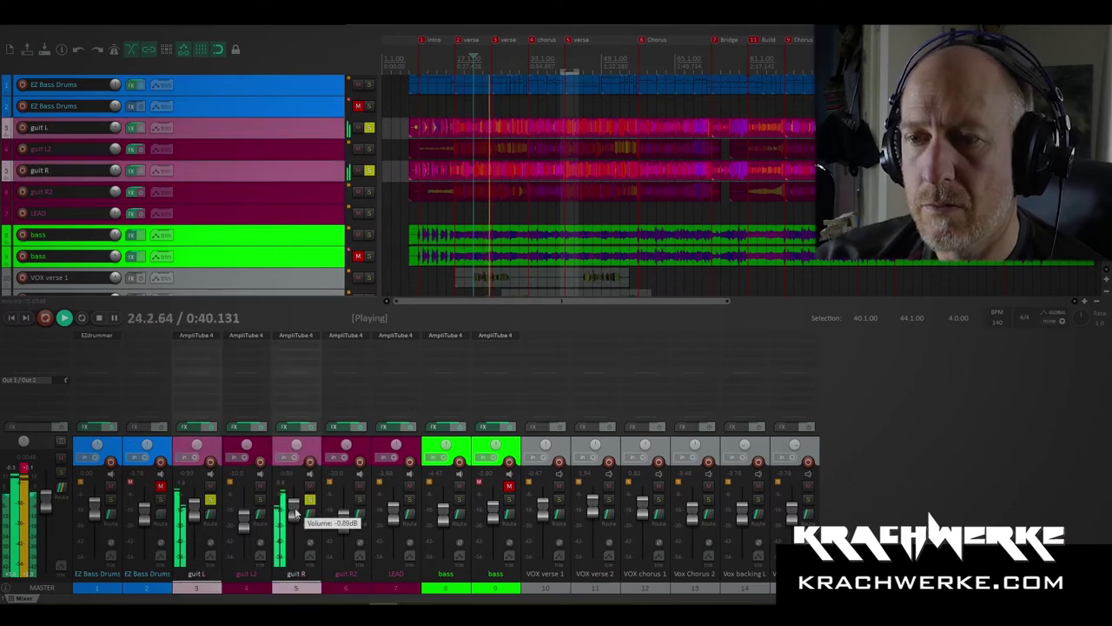
pyautogui.scroll(-1, 294, 508)
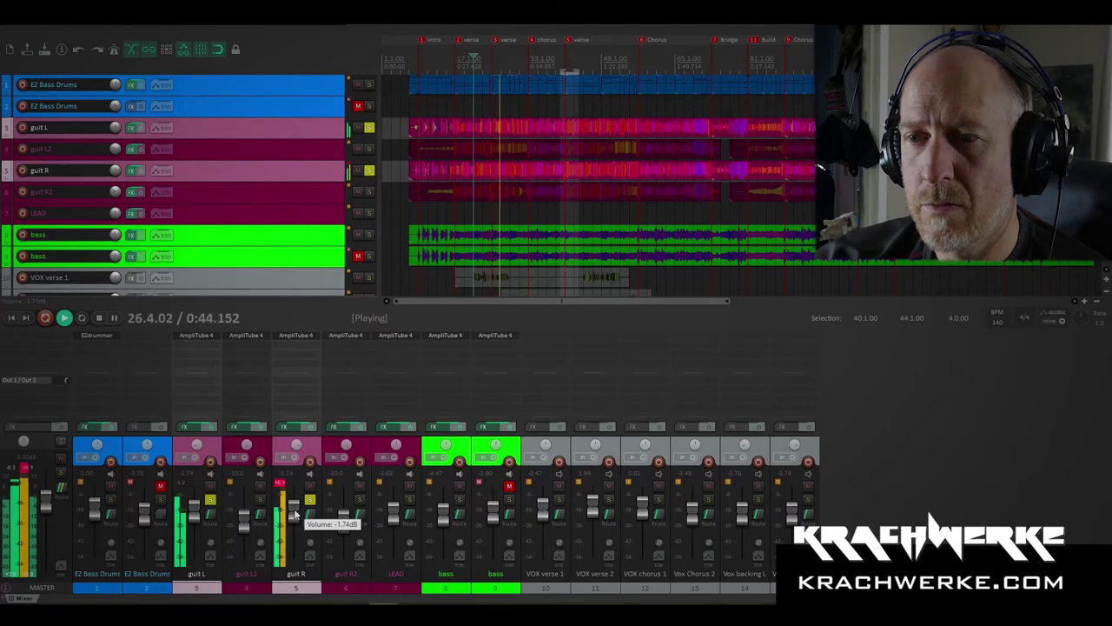
pyautogui.scroll(-2, 295, 515)
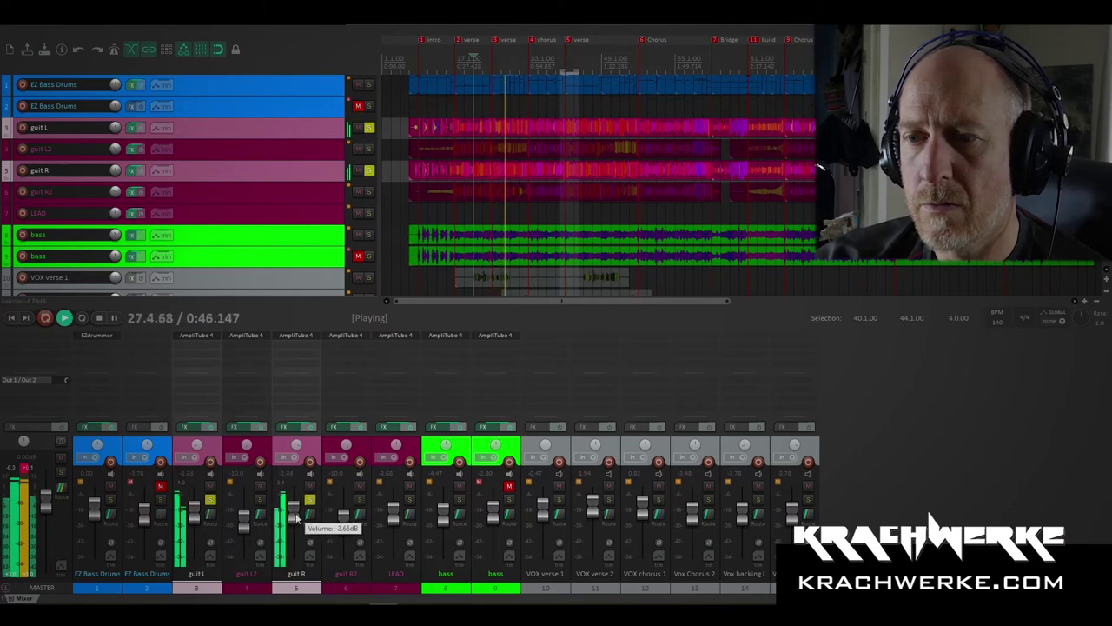
pyautogui.press('space')
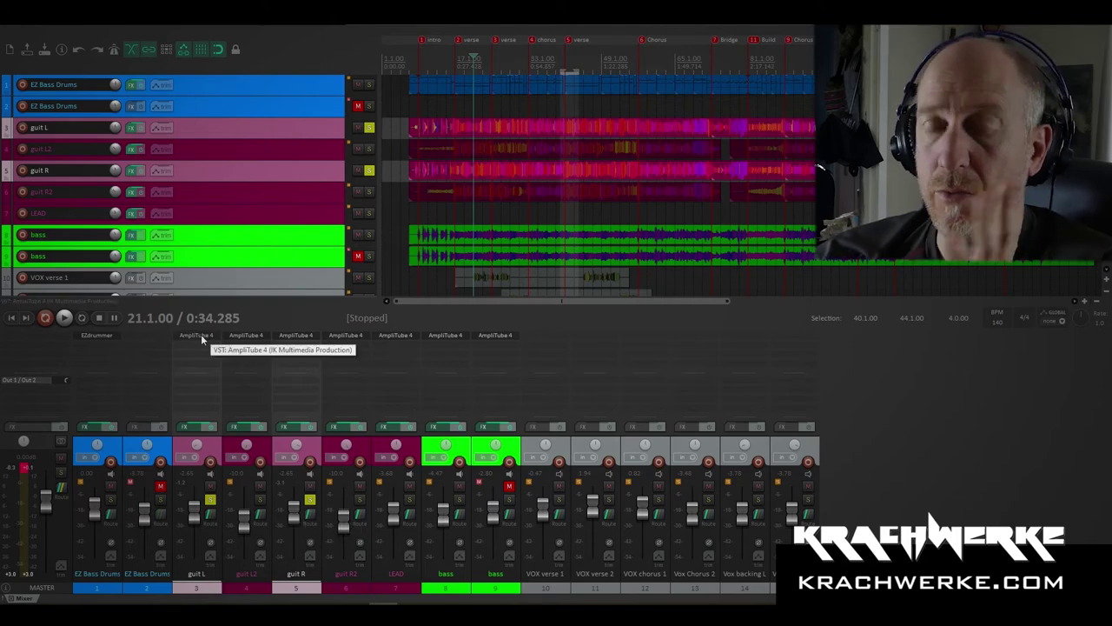
pyautogui.doubleClick(331, 344)
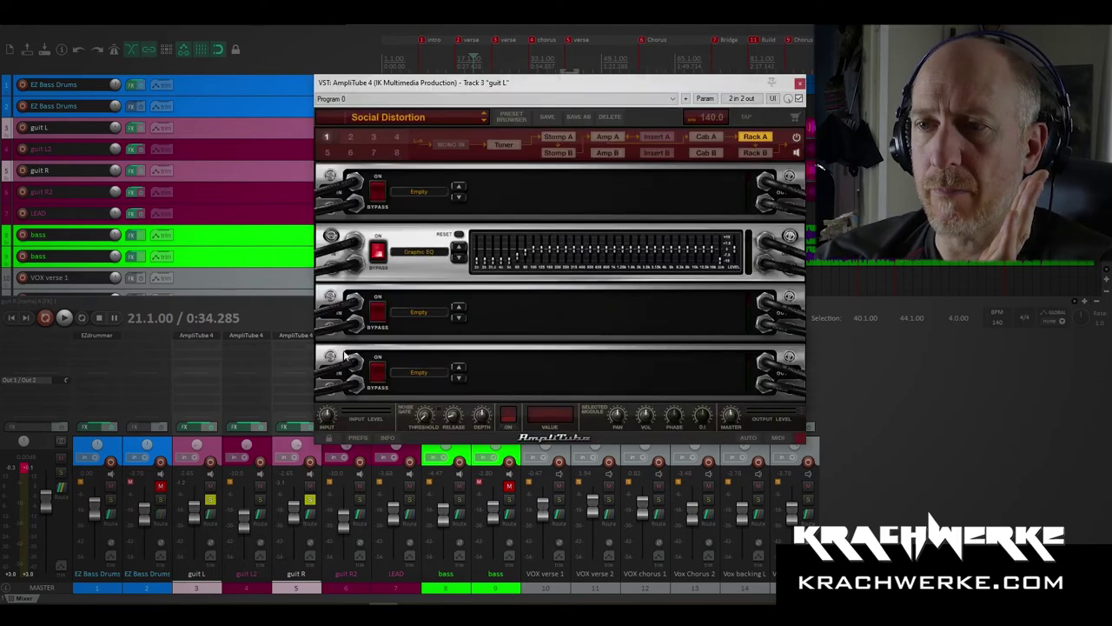
pyautogui.click(558, 138)
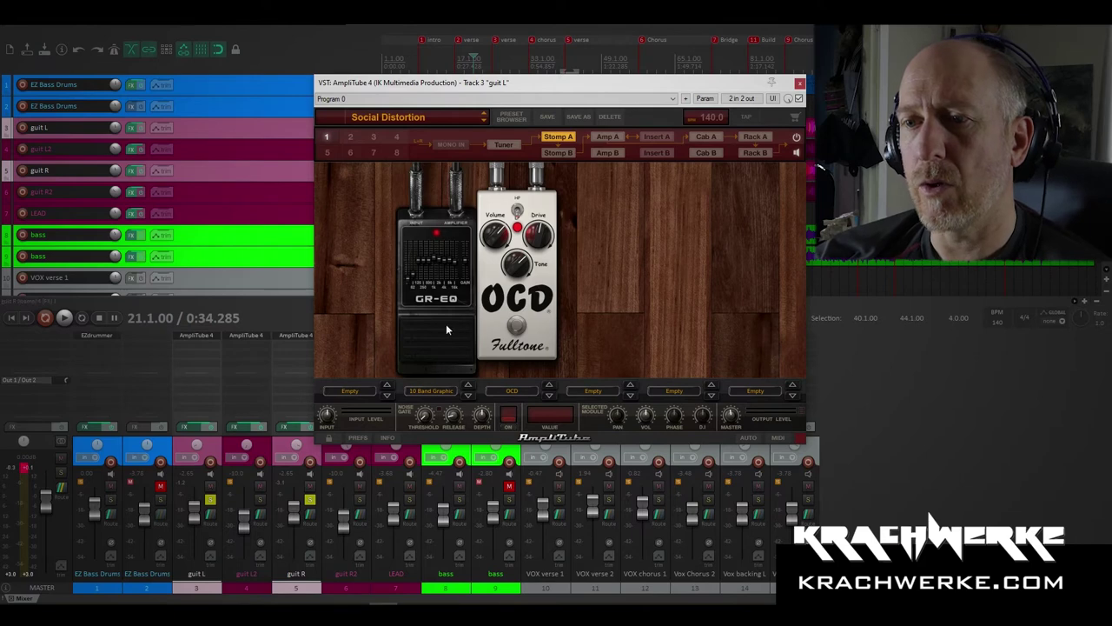
pyautogui.press('space')
pyautogui.press('space')
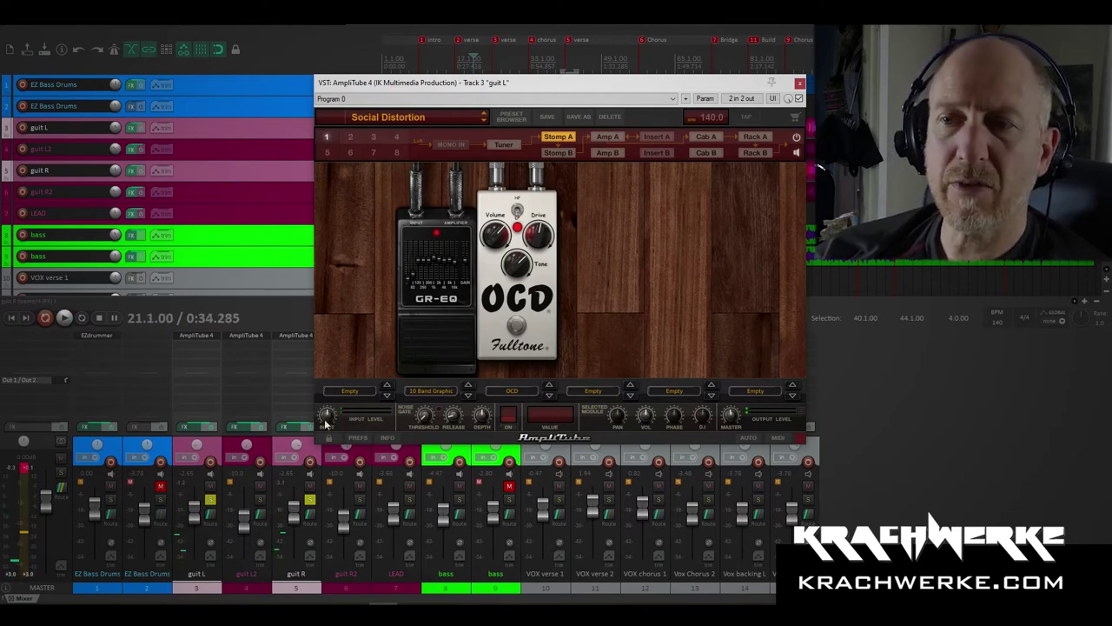
pyautogui.press('space')
pyautogui.press('space')
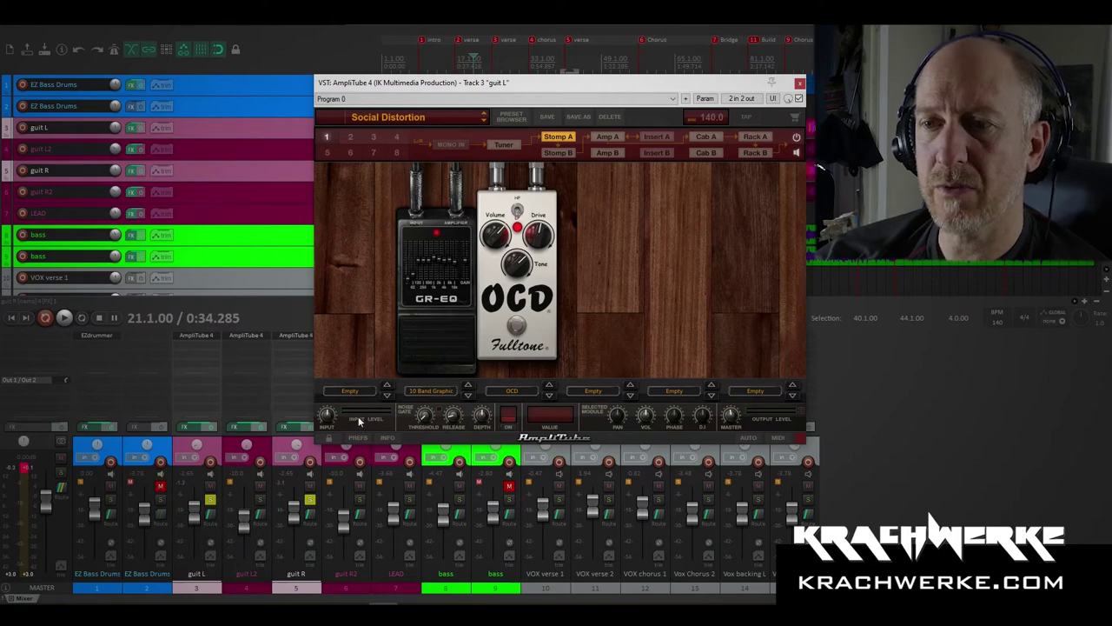
pyautogui.click(605, 138)
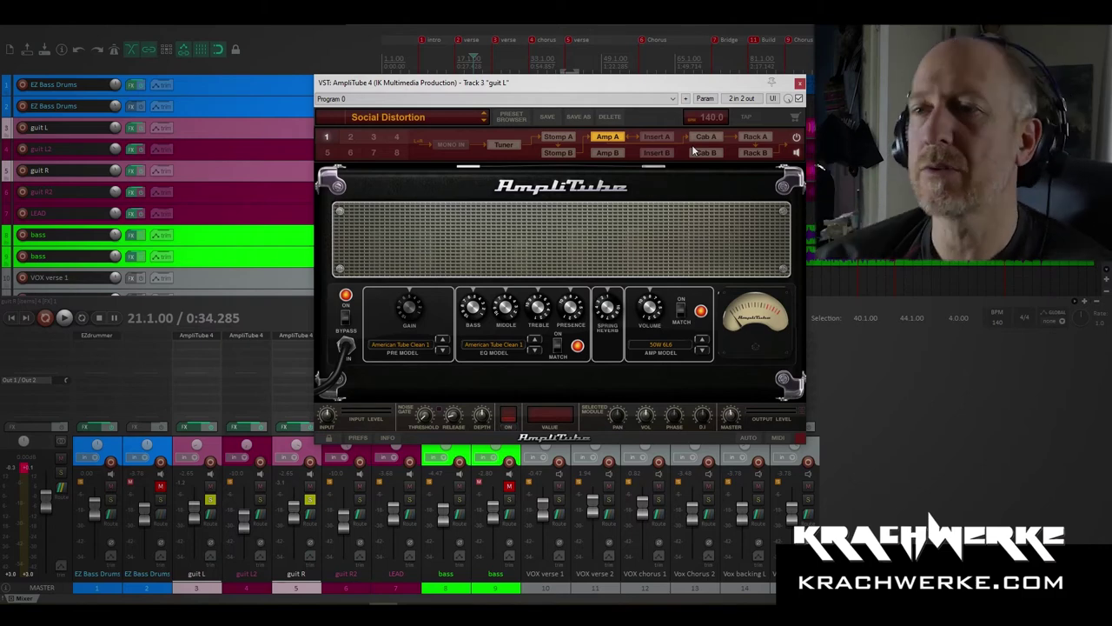
pyautogui.click(799, 83)
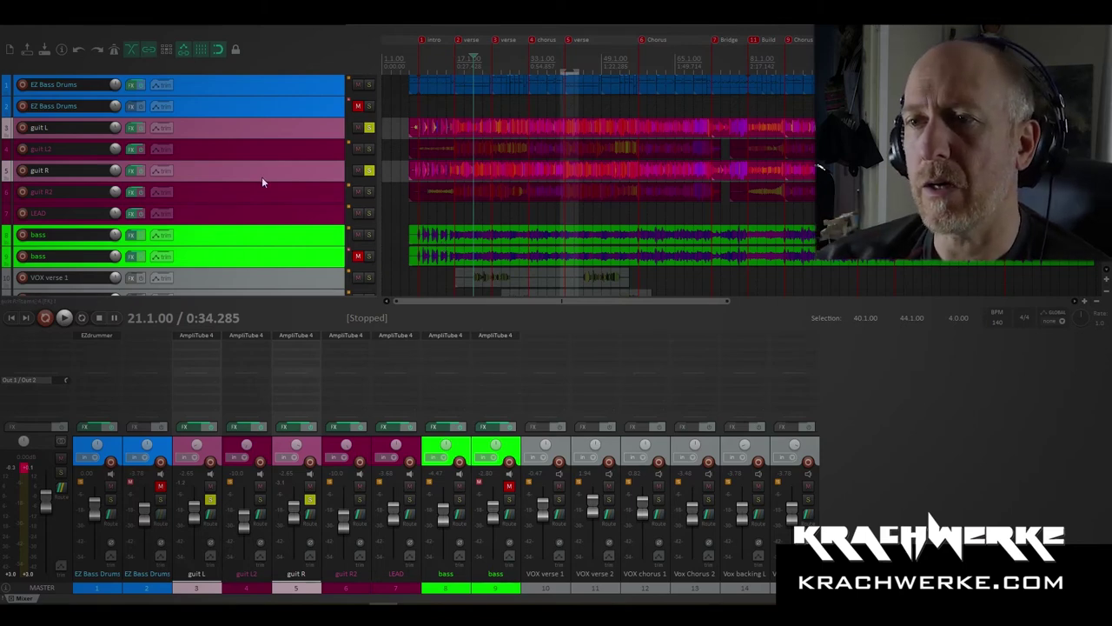
pyautogui.scroll(4, 309, 178)
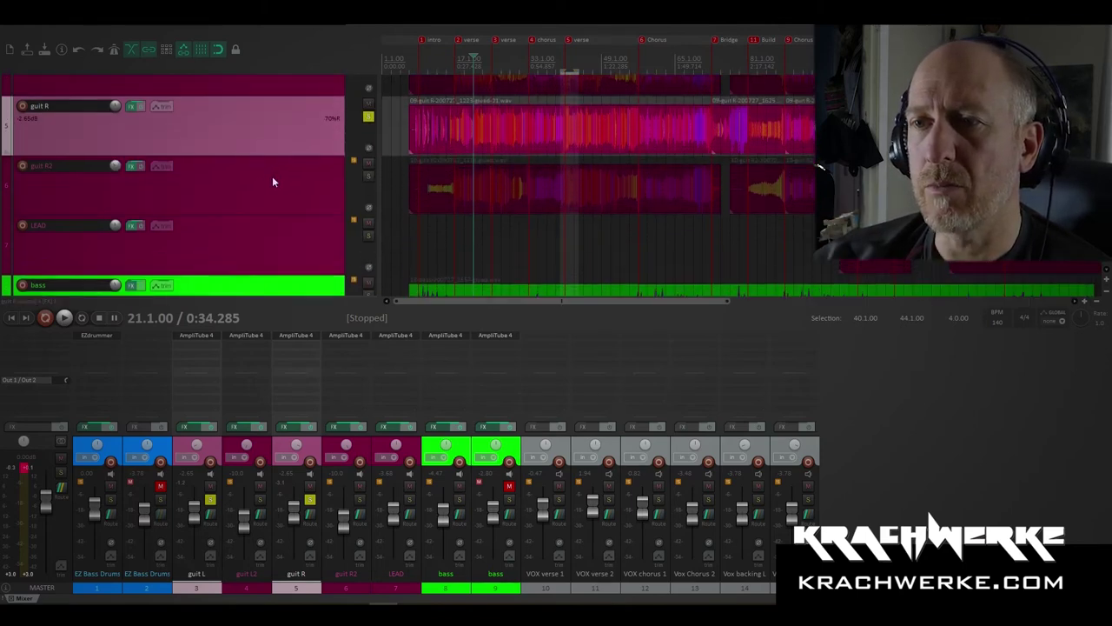
pyautogui.scroll(5, 261, 195)
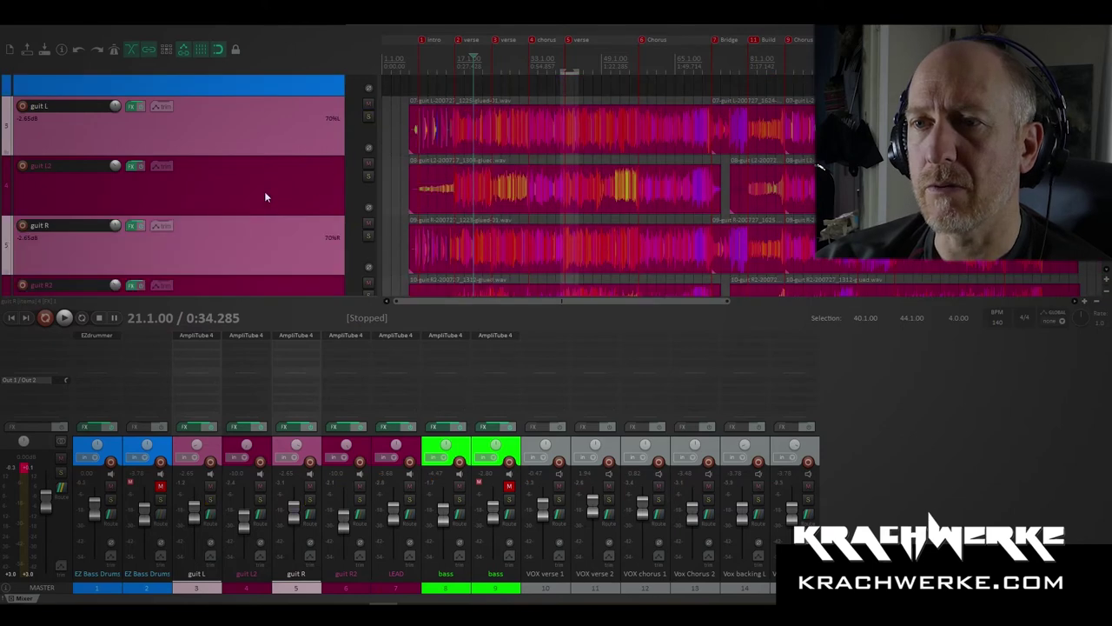
pyautogui.click(367, 142)
pyautogui.scroll(-2, 253, 198)
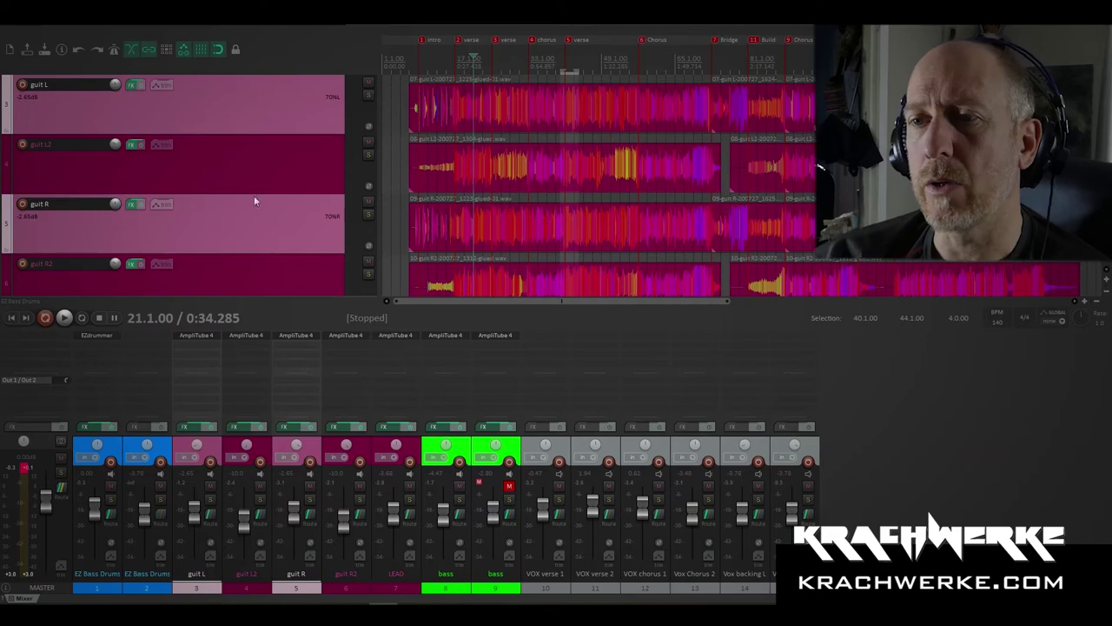
pyautogui.scroll(-6, 311, 175)
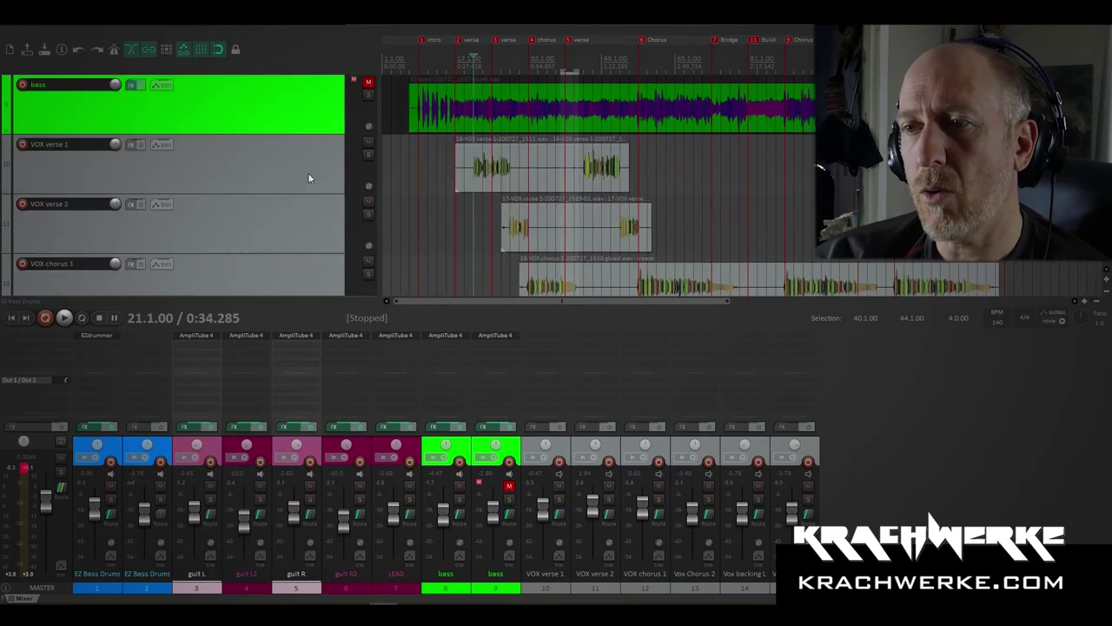
pyautogui.scroll(6, 312, 177)
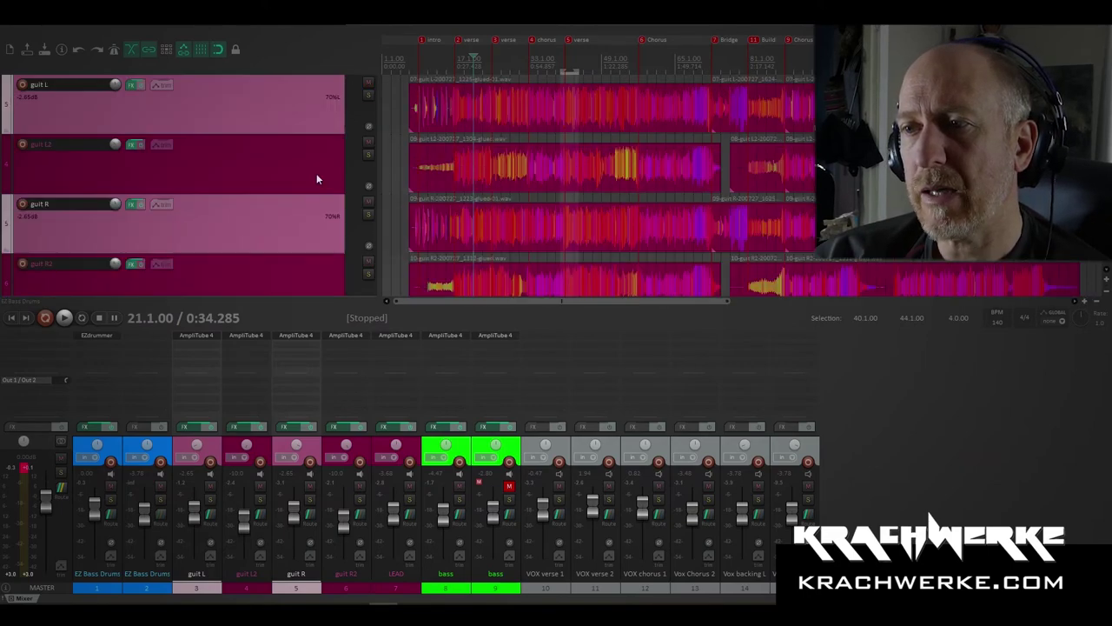
pyautogui.scroll(5, 502, 167)
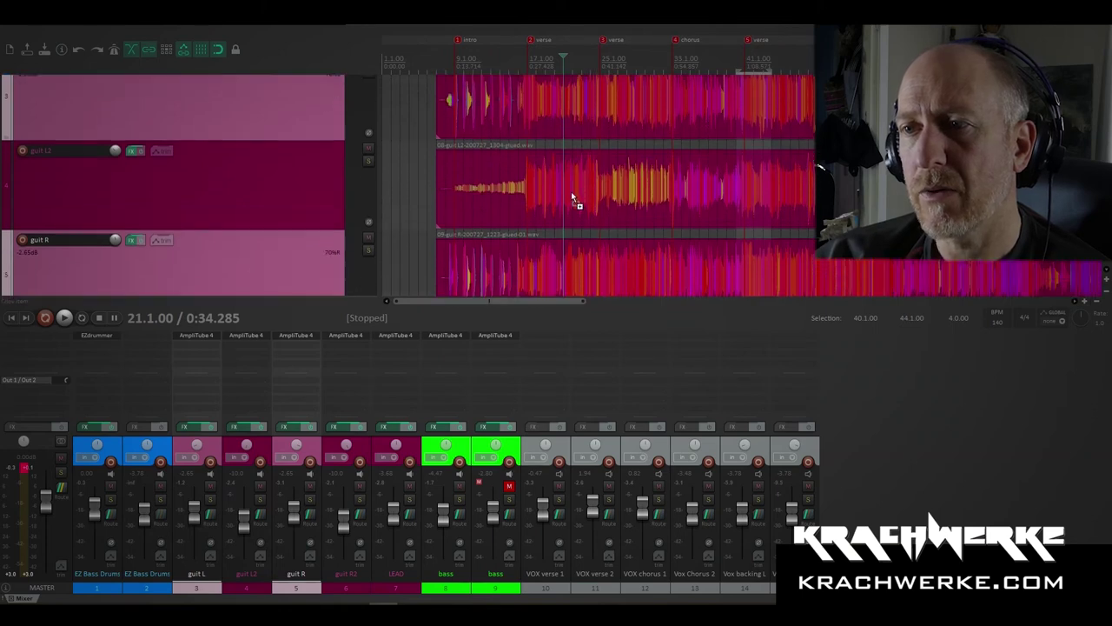
pyautogui.scroll(8, 581, 191)
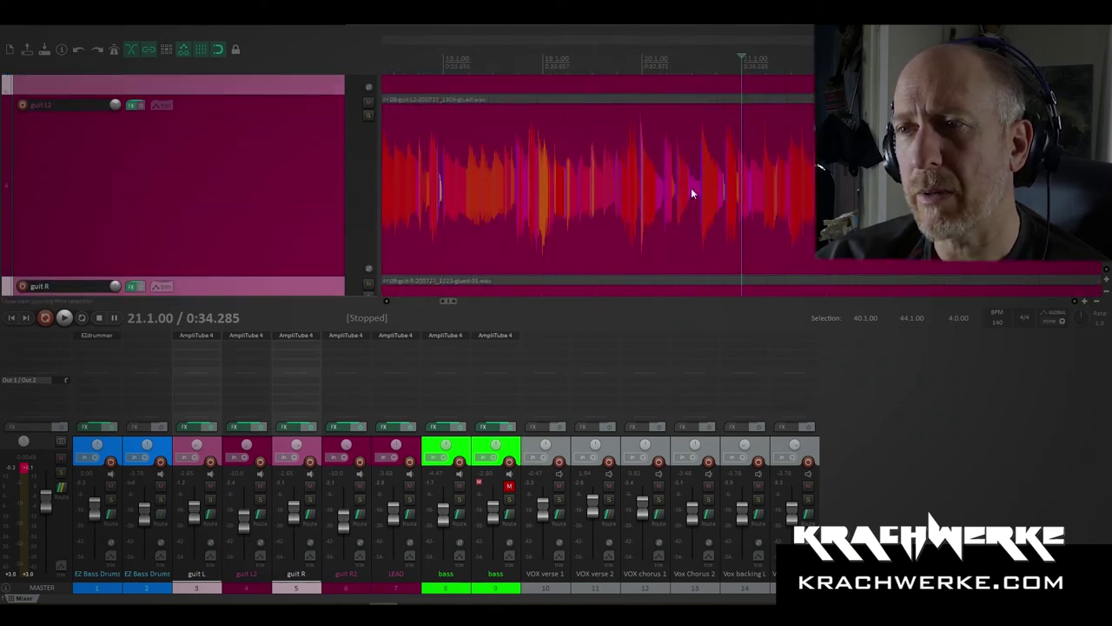
pyautogui.scroll(-8, 633, 190)
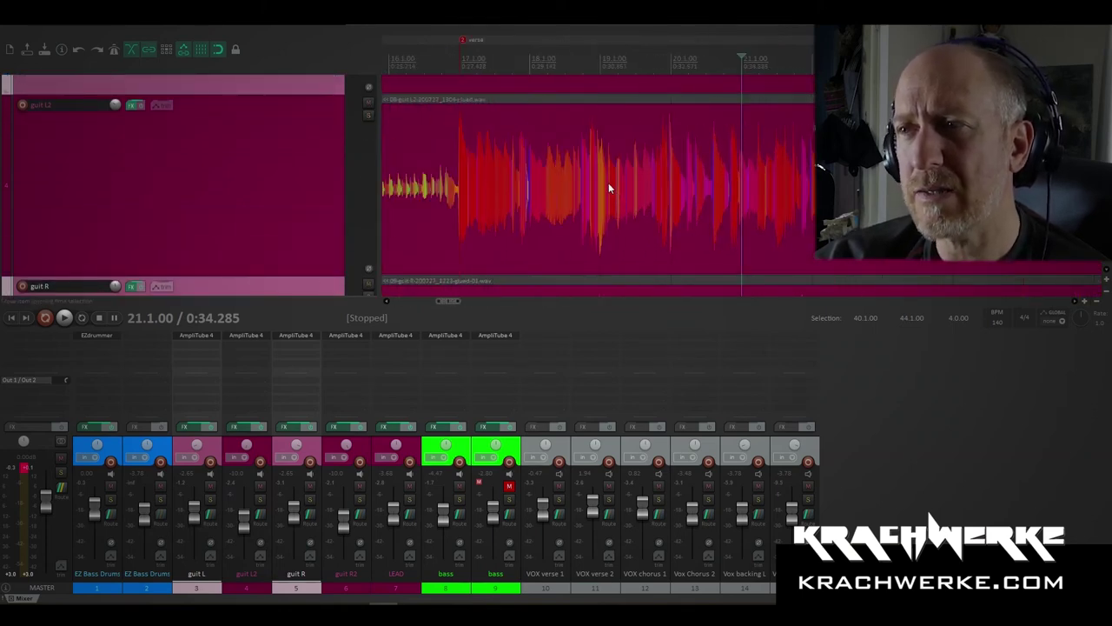
pyautogui.scroll(-4, 312, 198)
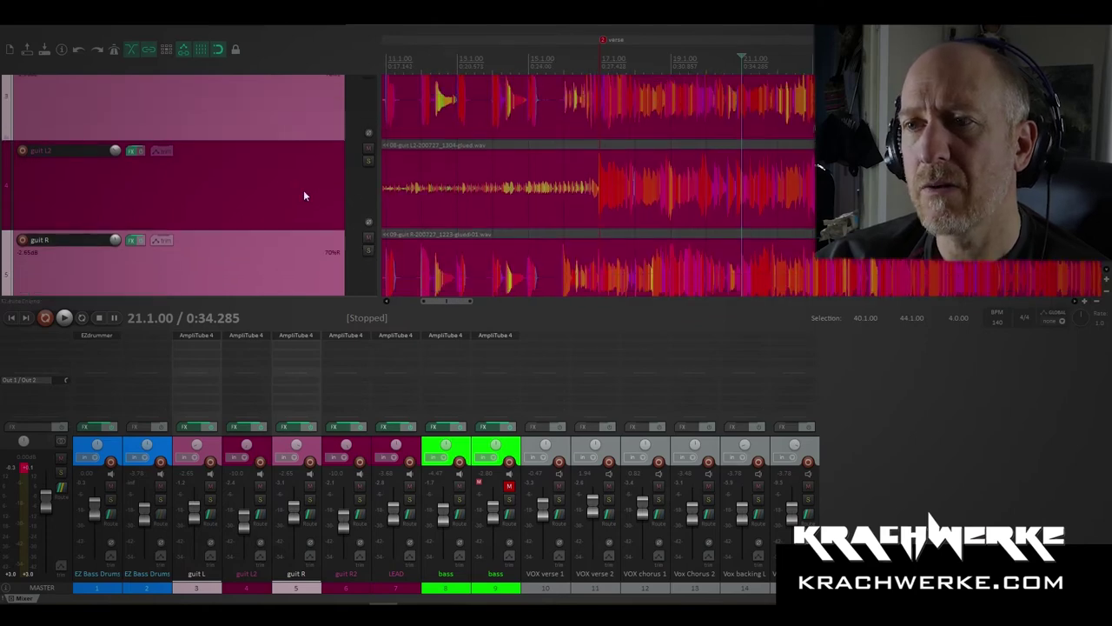
pyautogui.scroll(-3, 301, 188)
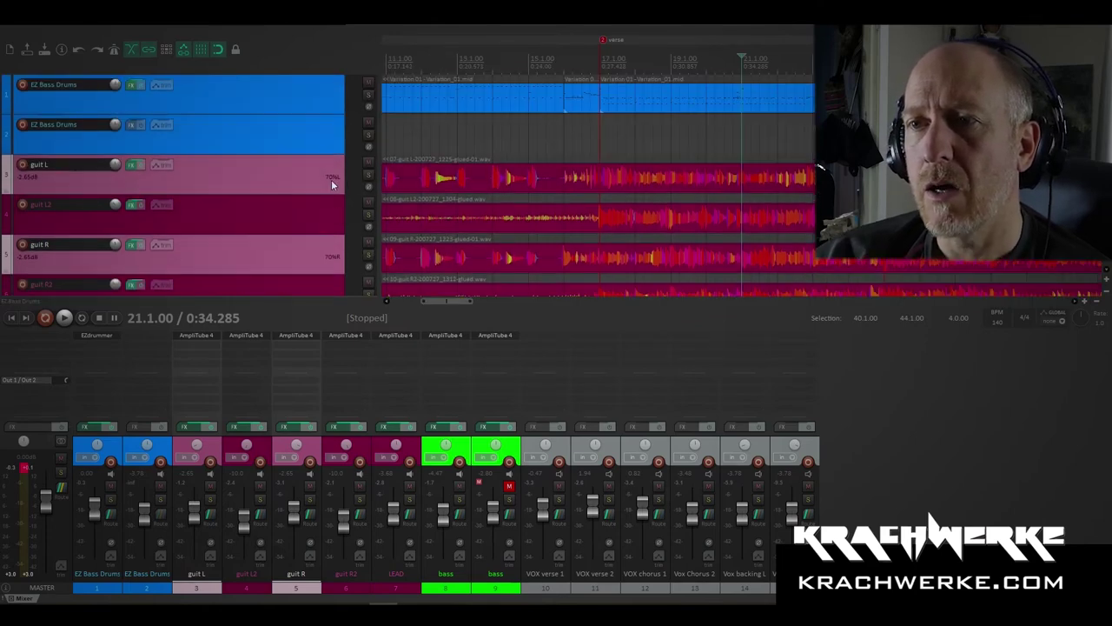
pyautogui.scroll(-5, 331, 152)
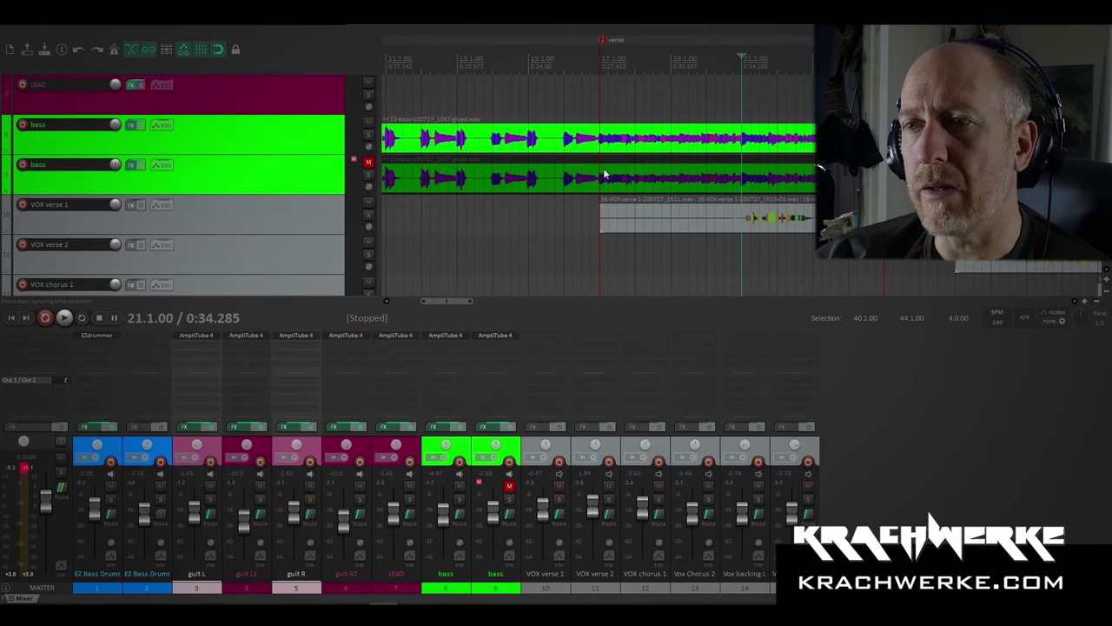
pyautogui.scroll(3, 808, 252)
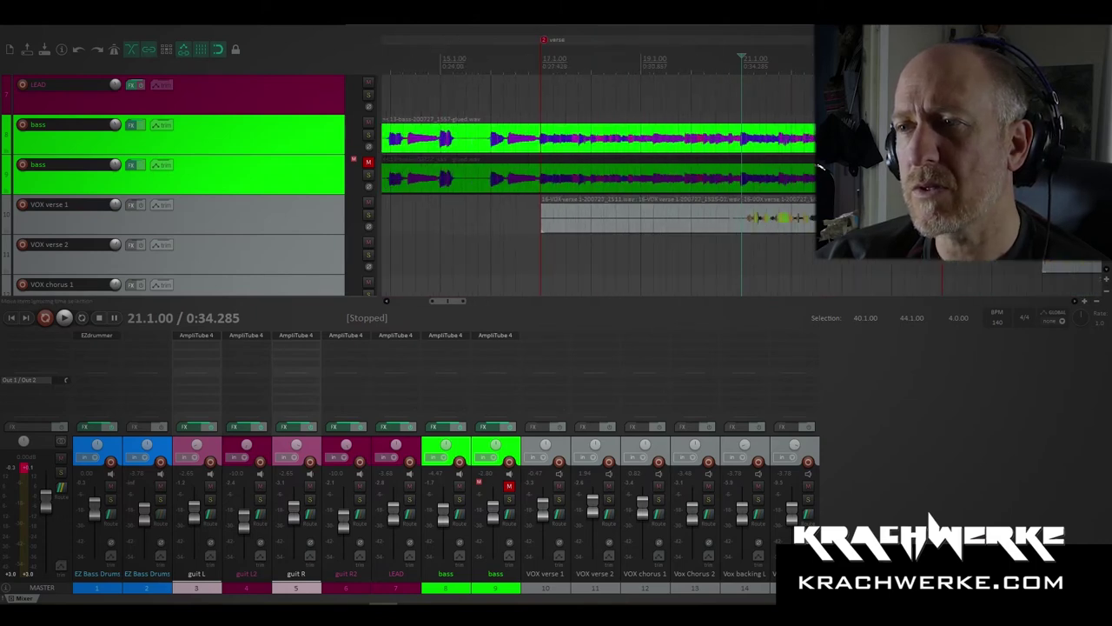
pyautogui.scroll(3, 808, 256)
pyautogui.scroll(2, 808, 256)
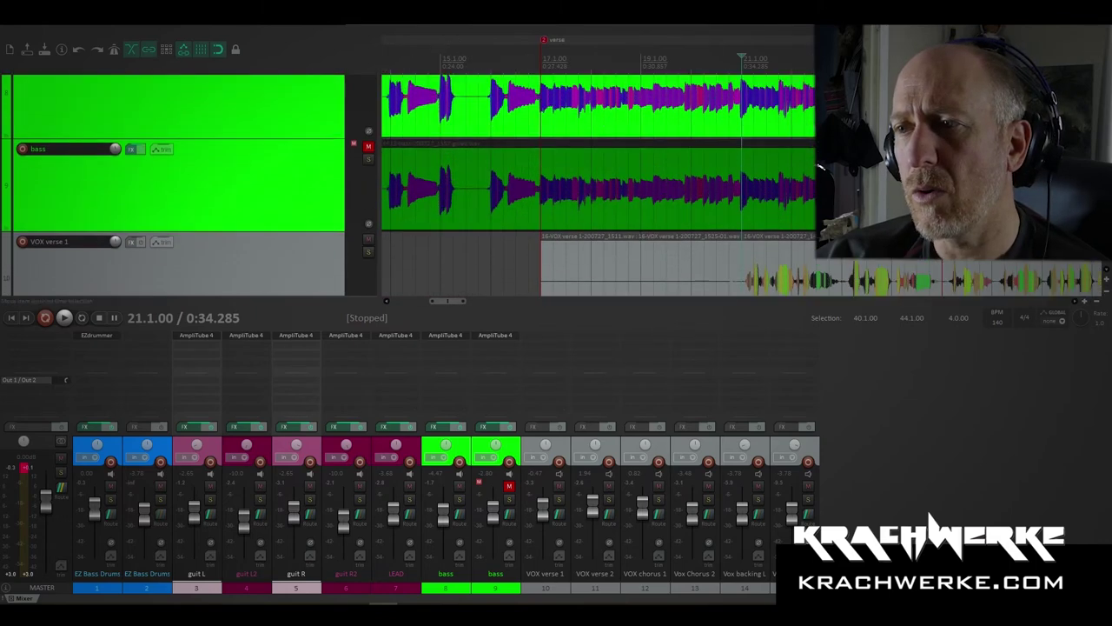
pyautogui.scroll(-2, 808, 256)
pyautogui.keyDown('ctrl'); pyautogui.click(294, 203); pyautogui.keyUp('ctrl')
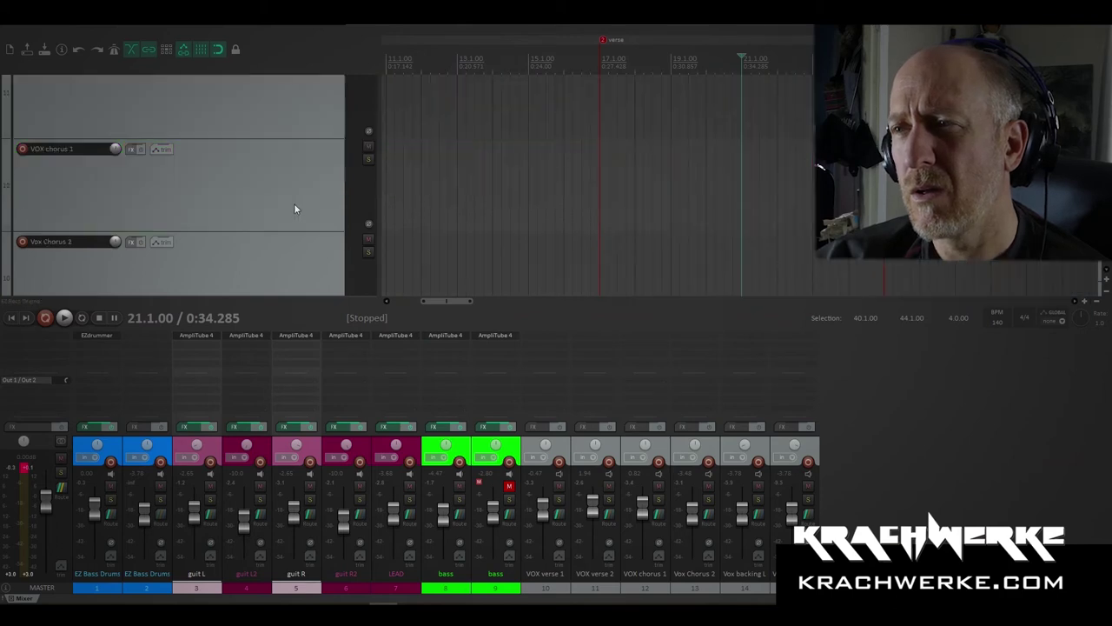
pyautogui.keyDown('ctrl'); pyautogui.click(293, 203); pyautogui.keyUp('ctrl')
pyautogui.scroll(-2, 292, 181)
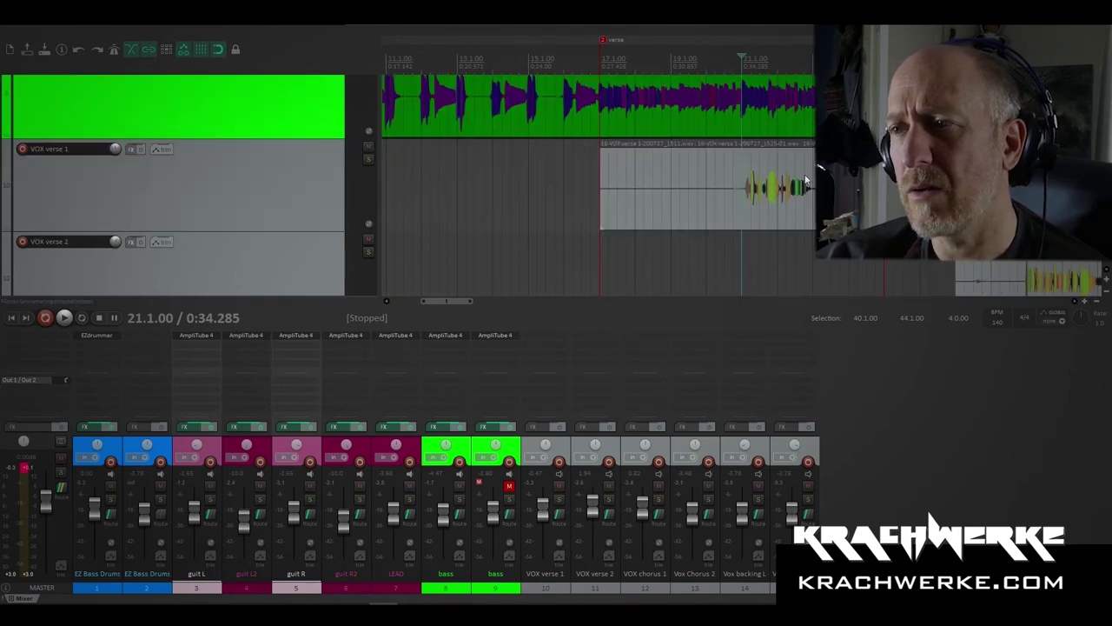
pyautogui.scroll(1, 293, 181)
pyautogui.scroll(-3, 360, 214)
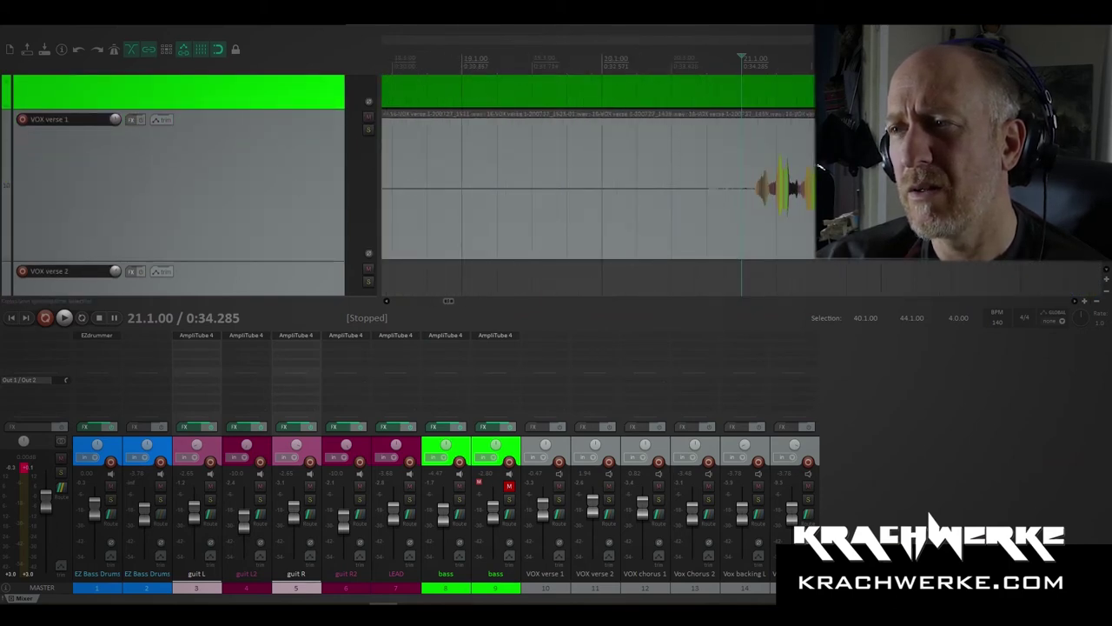
pyautogui.scroll(-5, 290, 197)
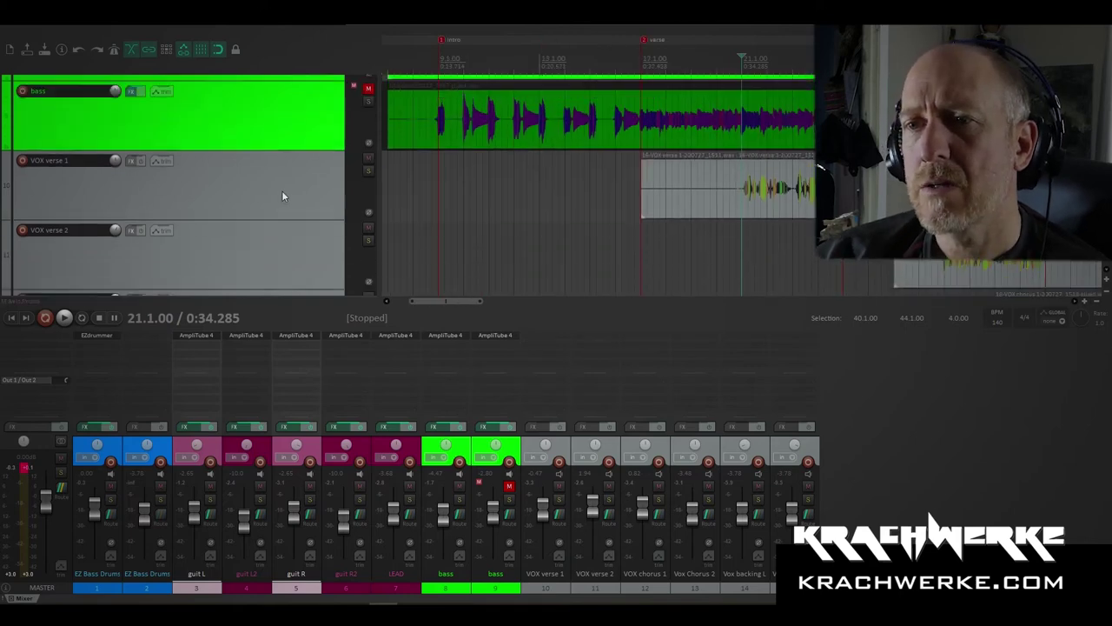
pyautogui.scroll(-6, 494, 201)
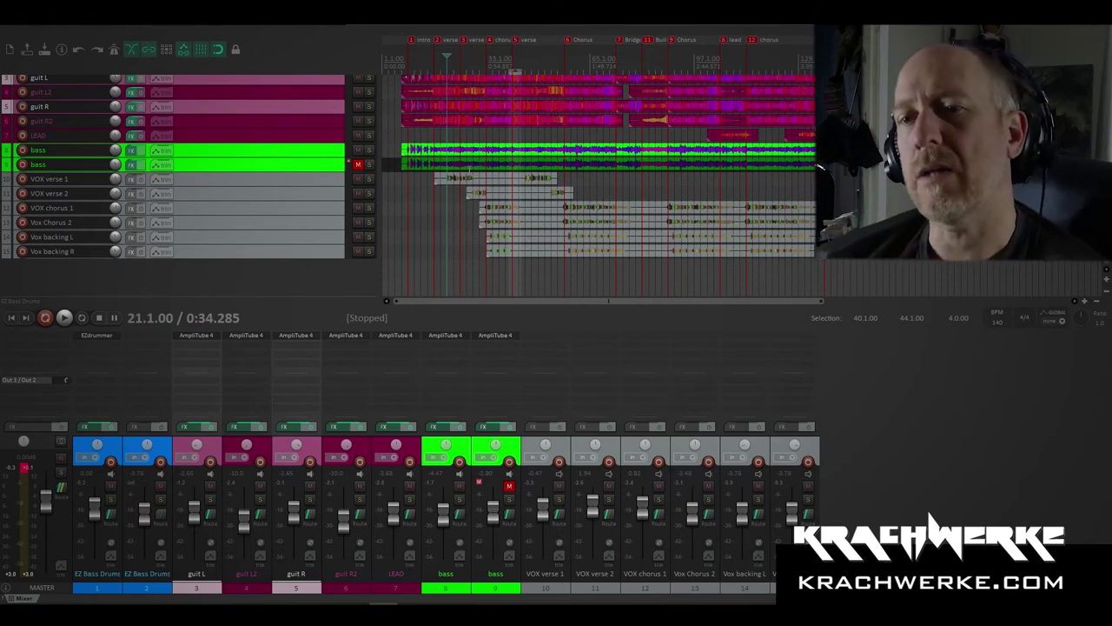
# Step: Audition guit L and guit R soloed during playback, then unsolo both
pyautogui.scroll(2, 322, 168)
pyautogui.press('space')
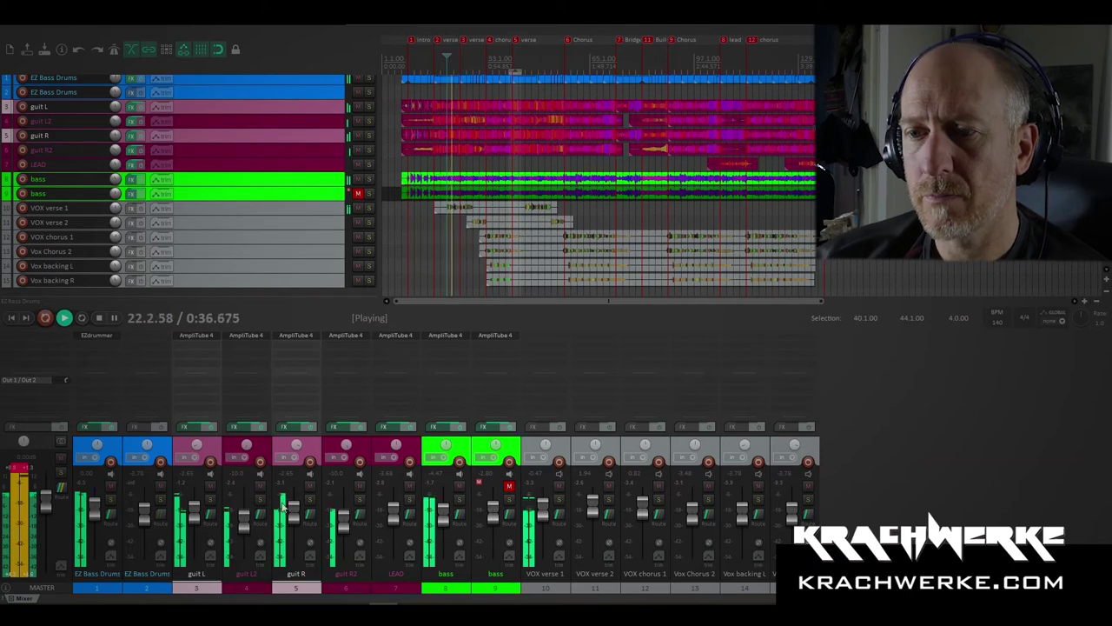
pyautogui.click(209, 499)
pyautogui.click(309, 499)
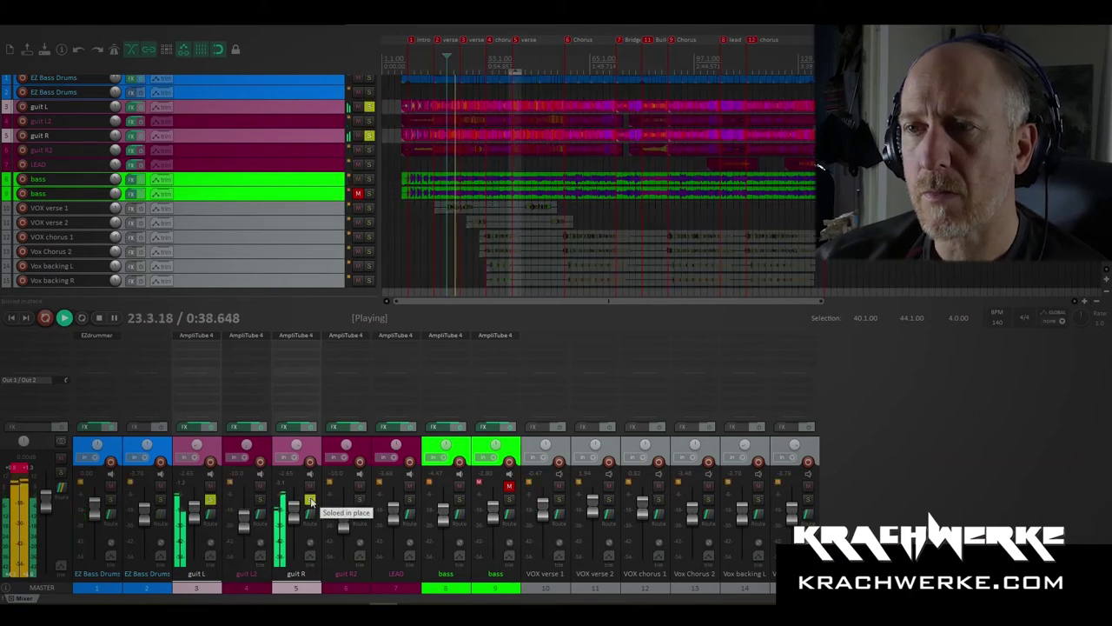
pyautogui.press('space')
pyautogui.scroll(1, 339, 174)
pyautogui.scroll(3, 479, 149)
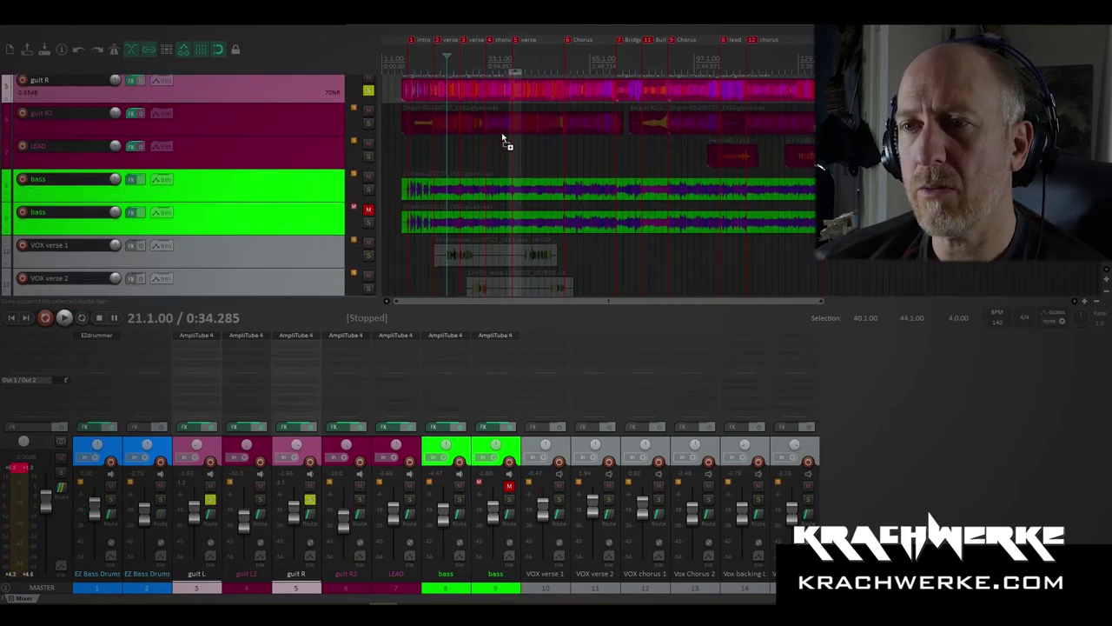
pyautogui.scroll(3, 295, 189)
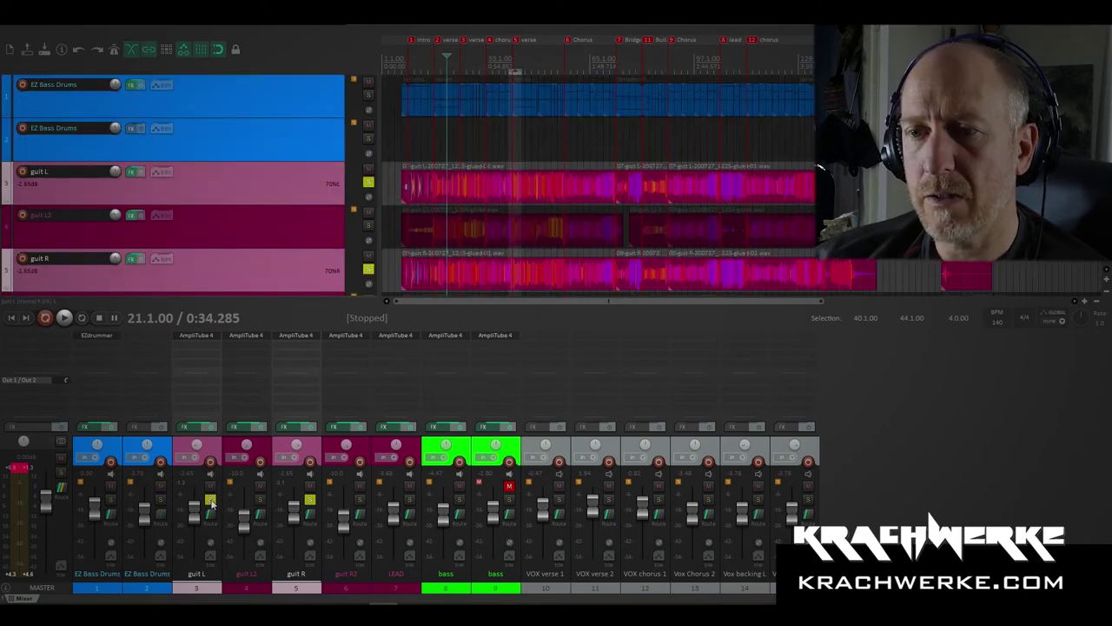
pyautogui.click(210, 499)
pyautogui.click(309, 499)
# Step: Solo guit L2, center its pan, raise it from -10 dB, and open its AmpliTube 4
pyautogui.click(259, 500)
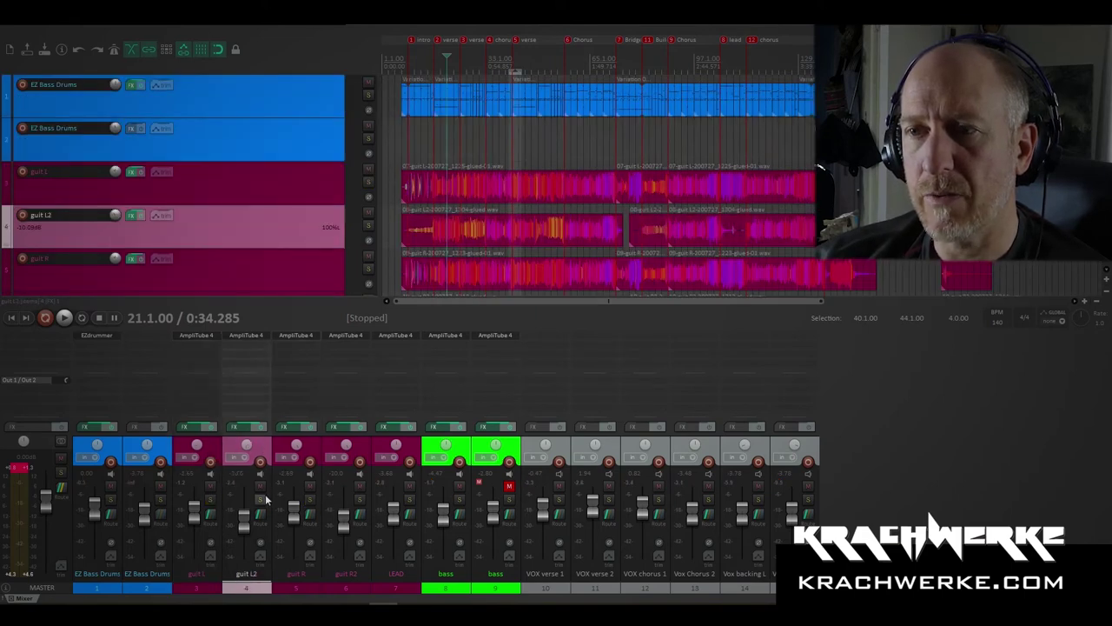
pyautogui.press('space')
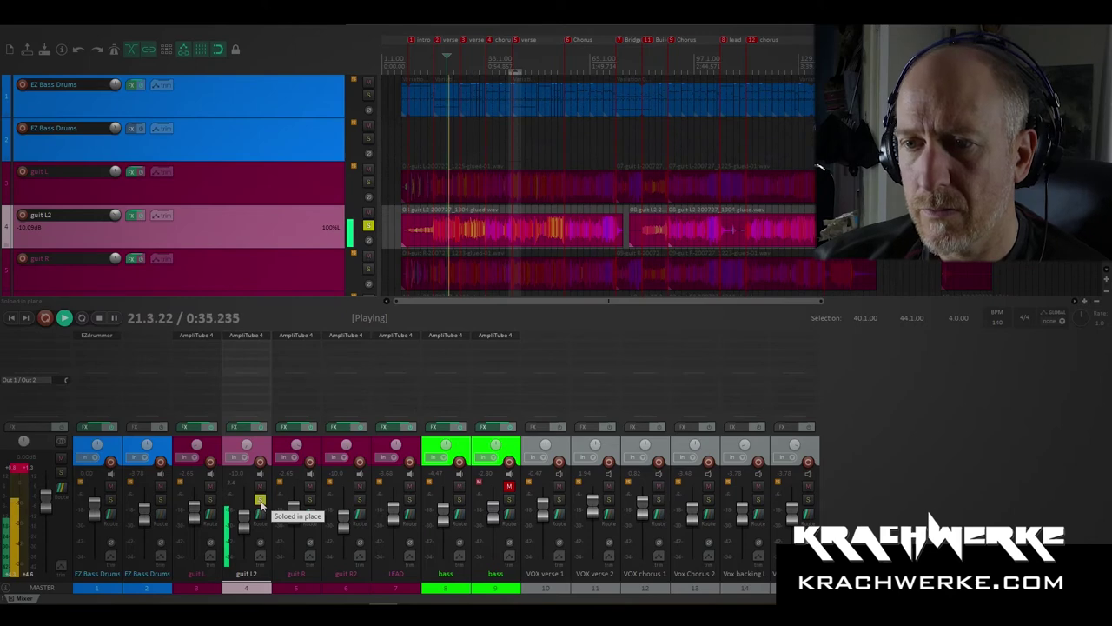
pyautogui.doubleClick(249, 447)
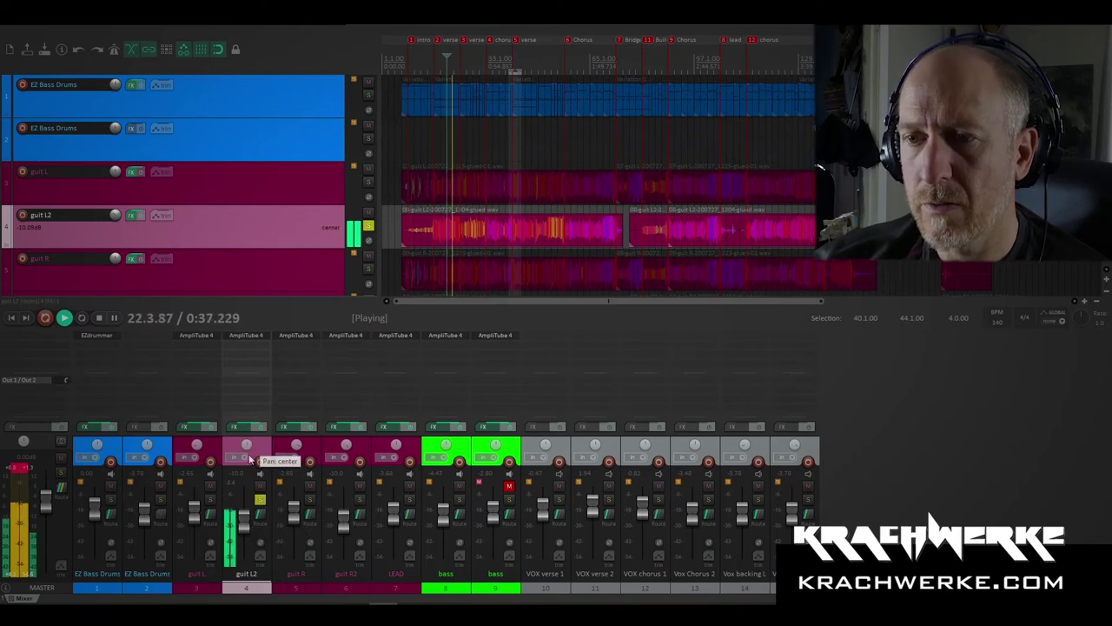
pyautogui.moveTo(244, 524); pyautogui.dragTo(245, 514)
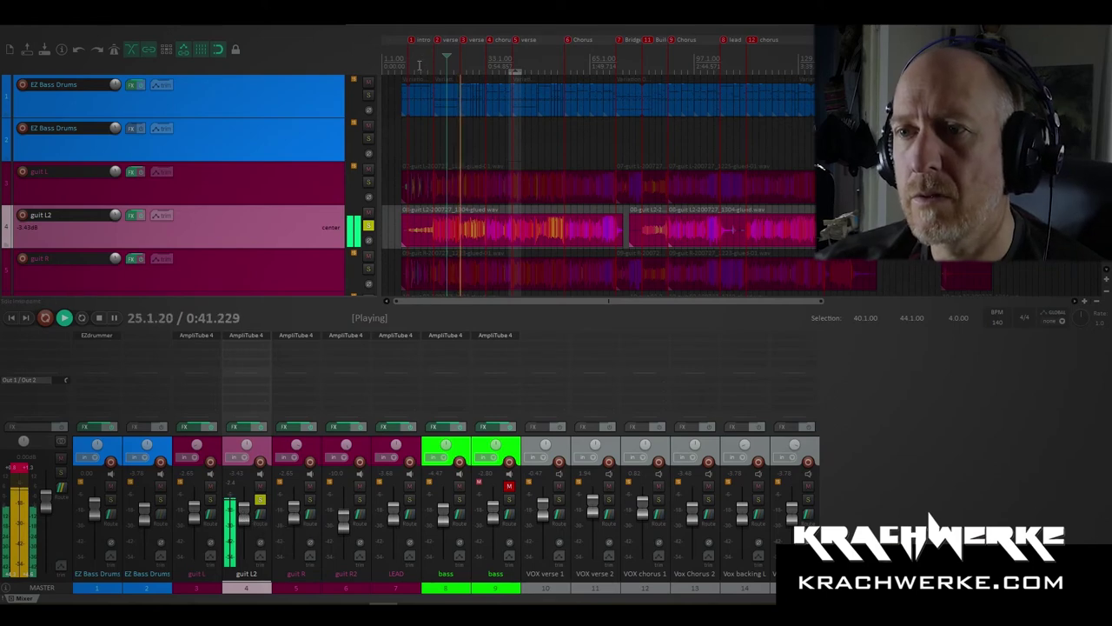
pyautogui.press('space')
pyautogui.press('space')
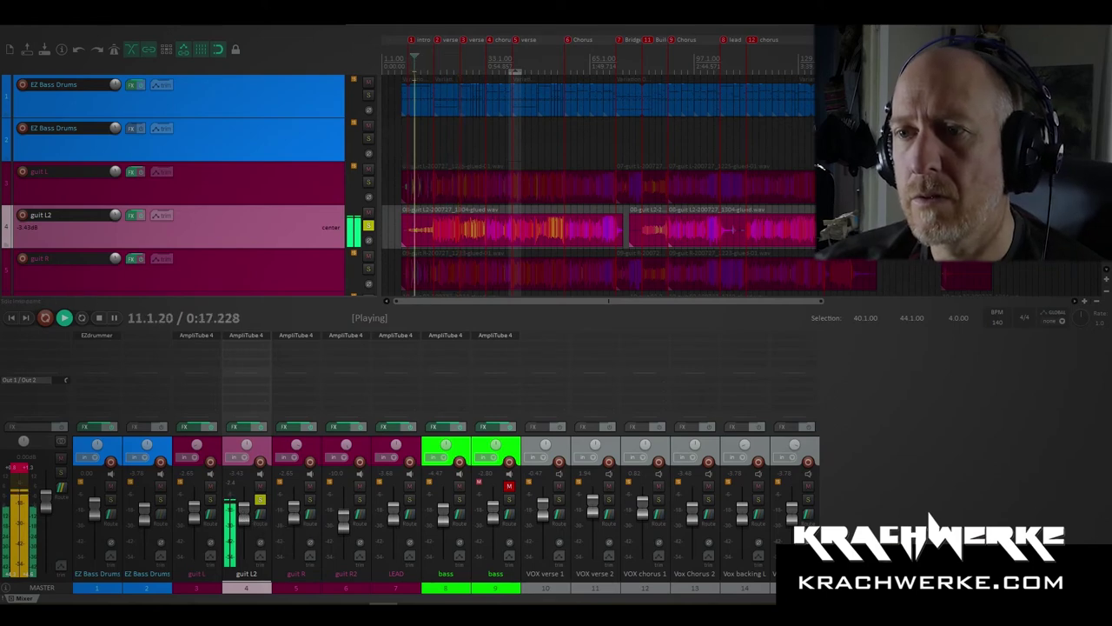
pyautogui.click(248, 333)
pyautogui.moveTo(653, 392)
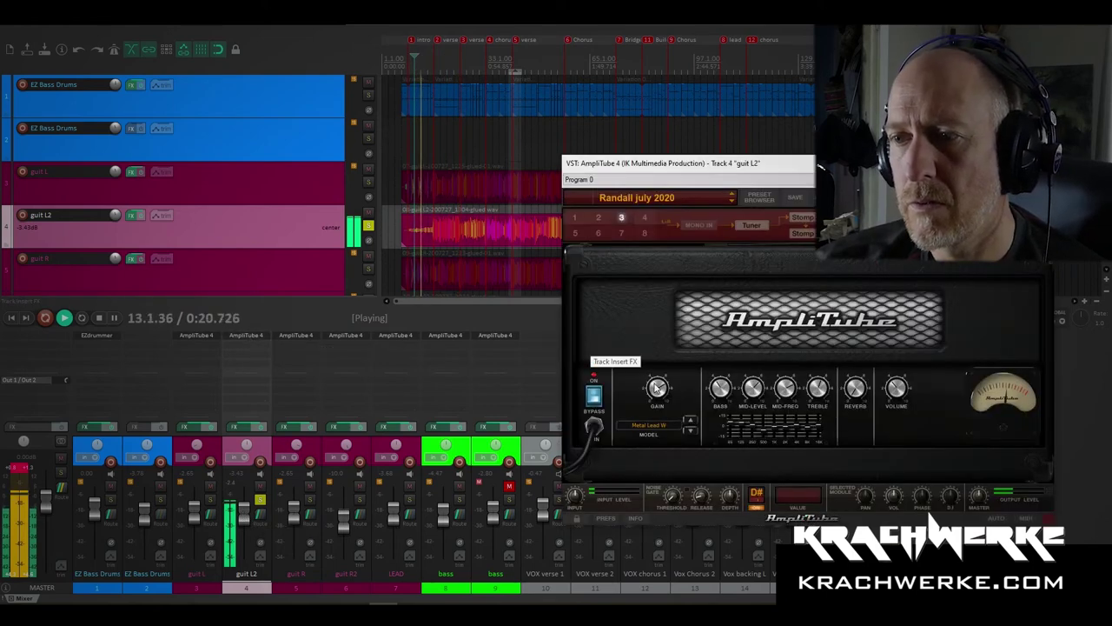
pyautogui.click(804, 217)
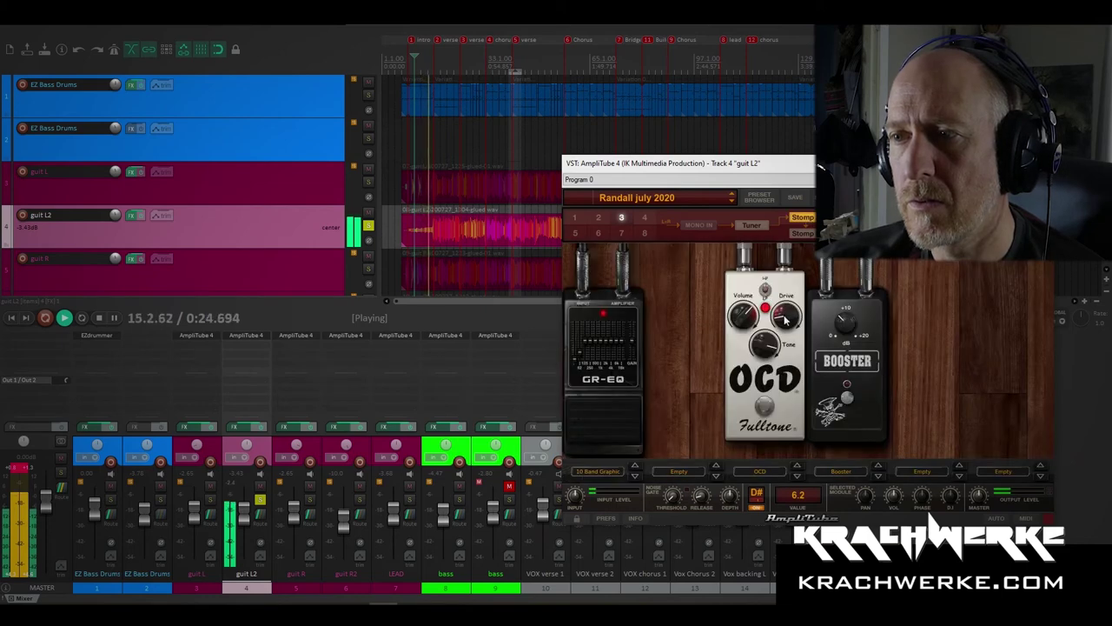
pyautogui.moveTo(785, 321)
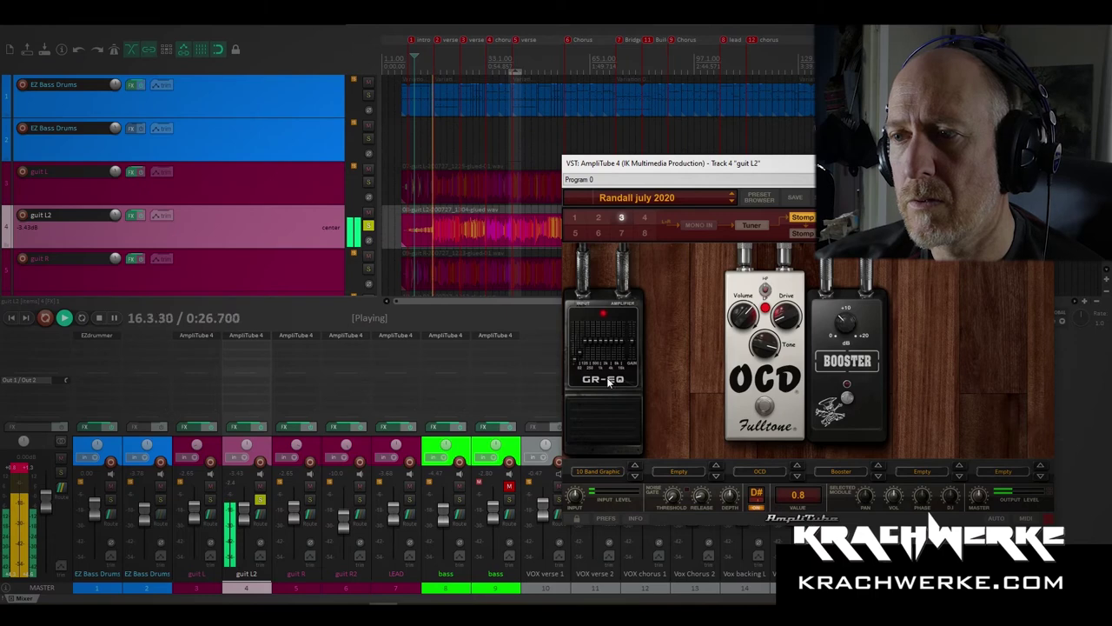
pyautogui.press('space')
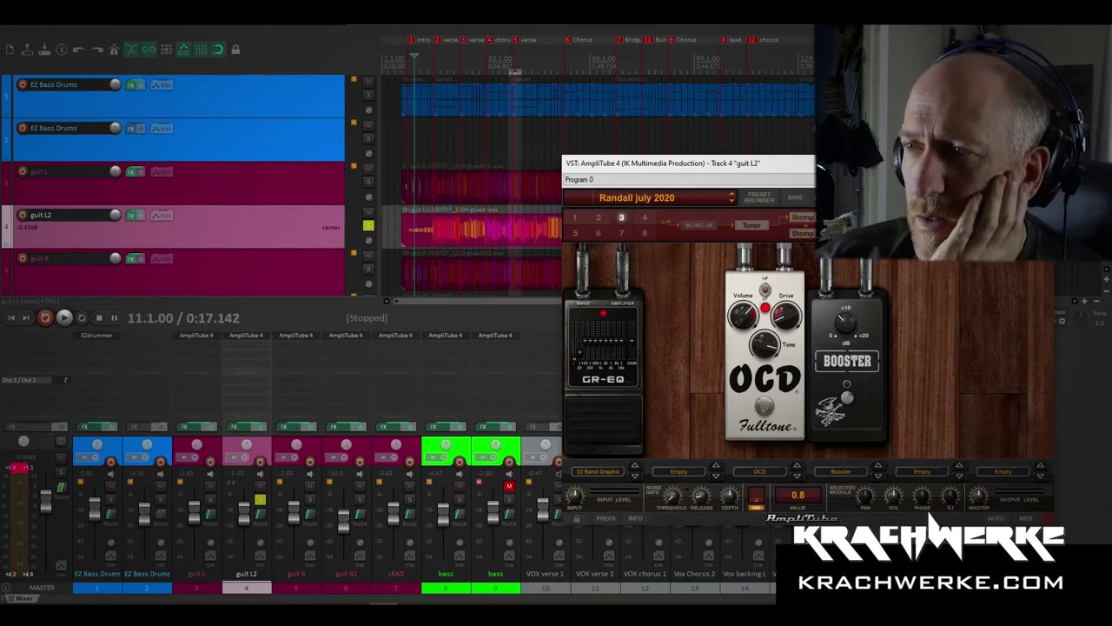
pyautogui.click(821, 168)
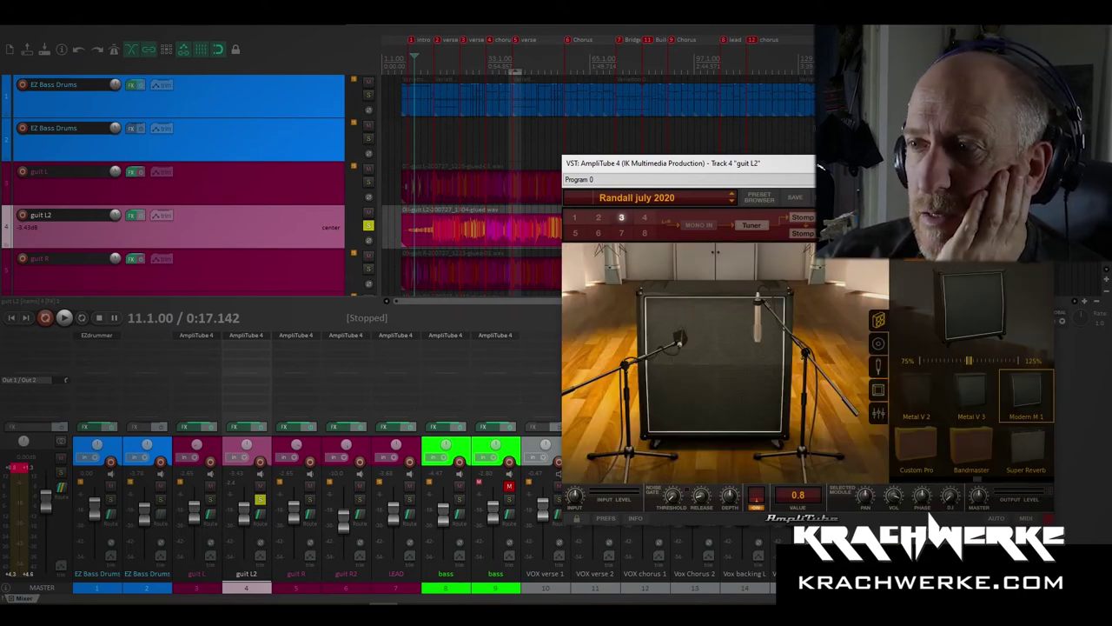
pyautogui.scroll(-1, 971, 417)
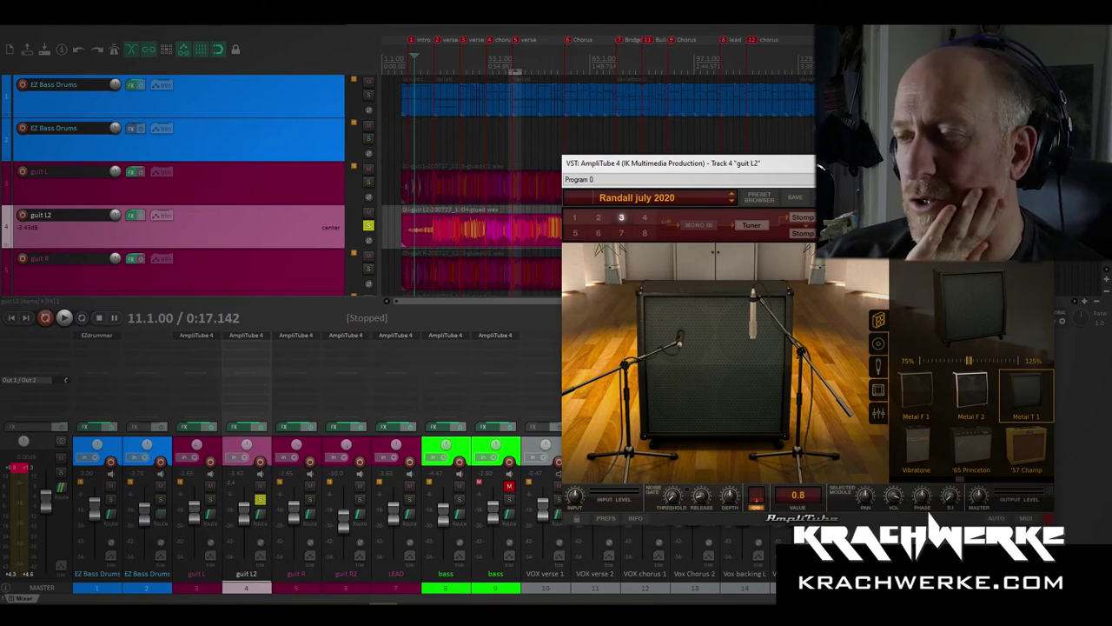
pyautogui.click(839, 217)
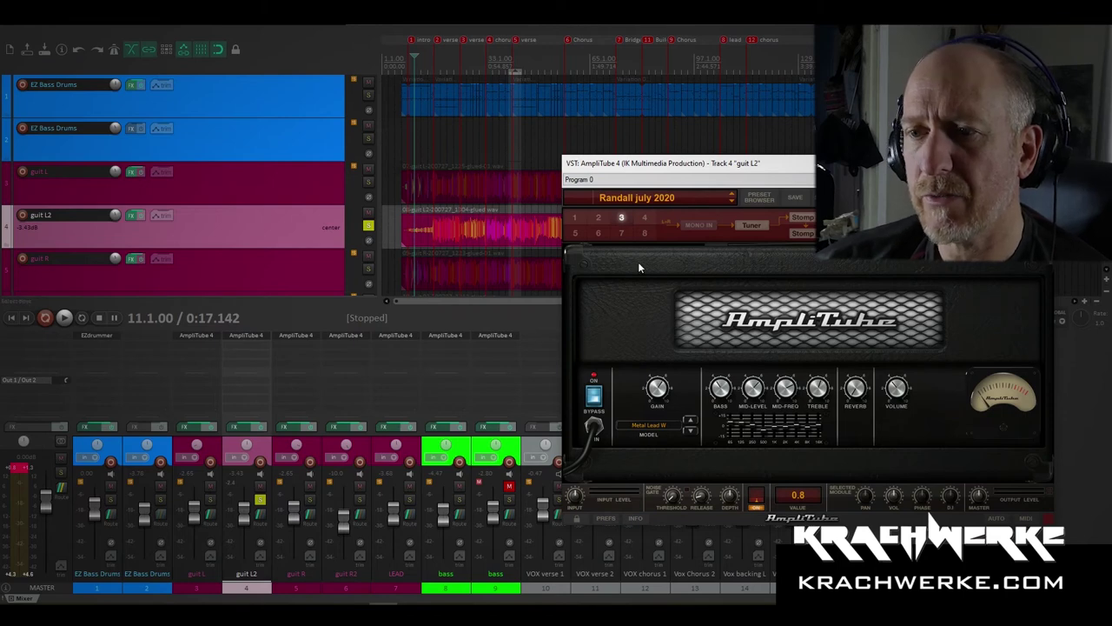
pyautogui.press('space')
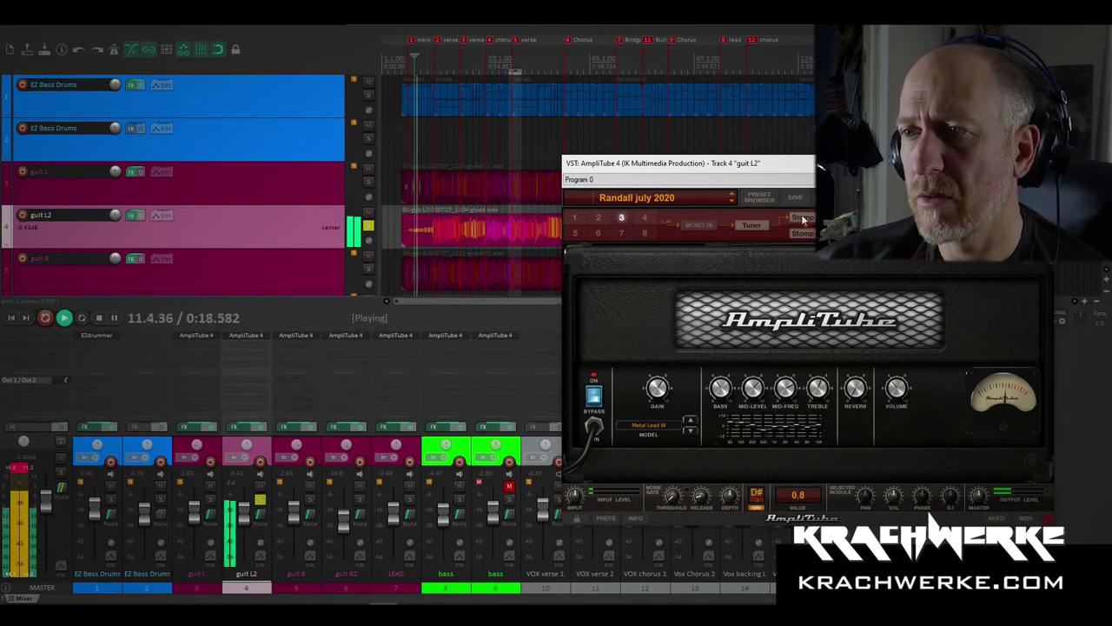
pyautogui.click(802, 218)
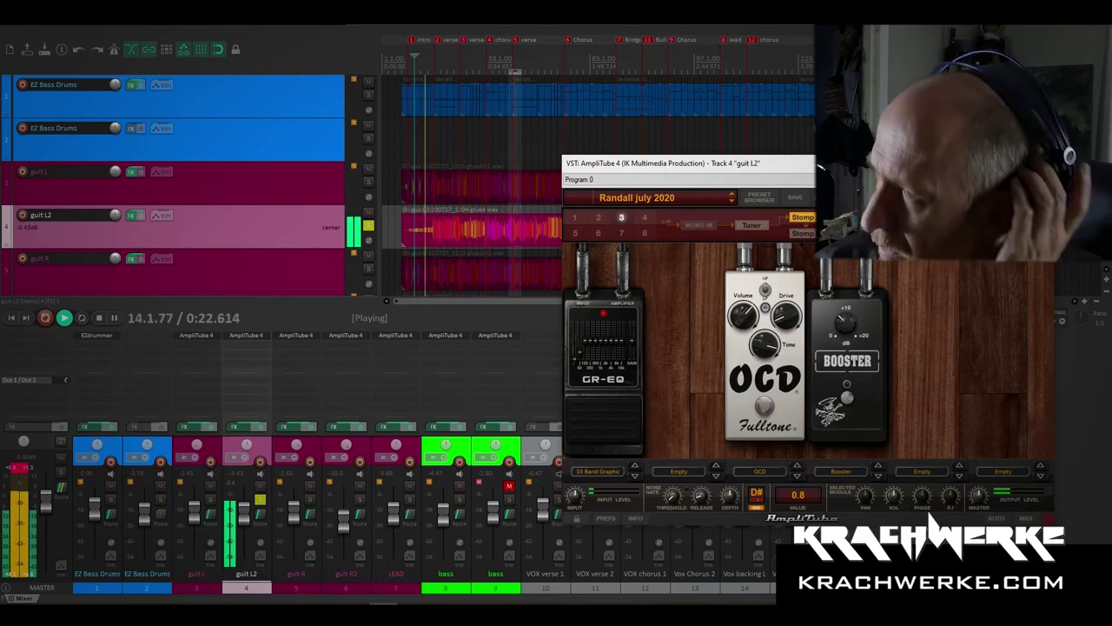
pyautogui.click(802, 233)
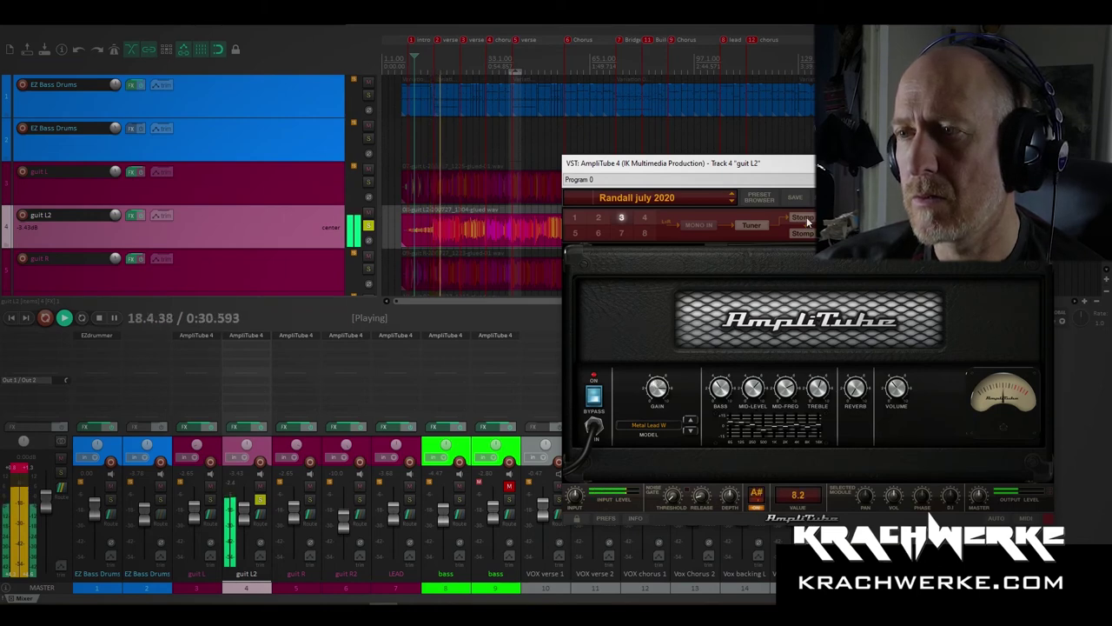
pyautogui.press('space')
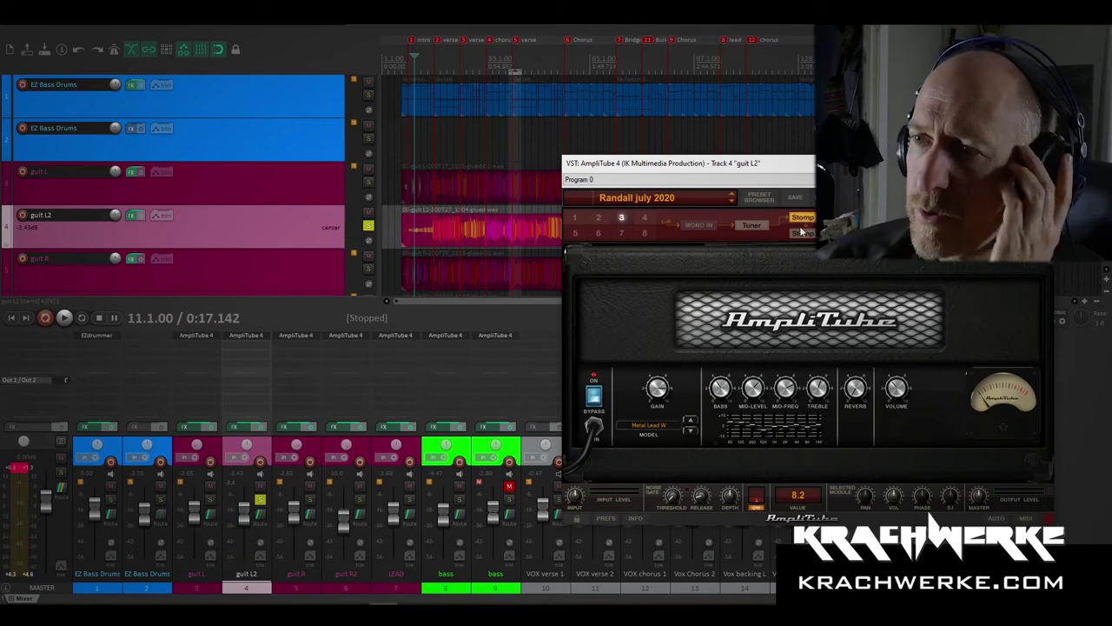
pyautogui.click(801, 230)
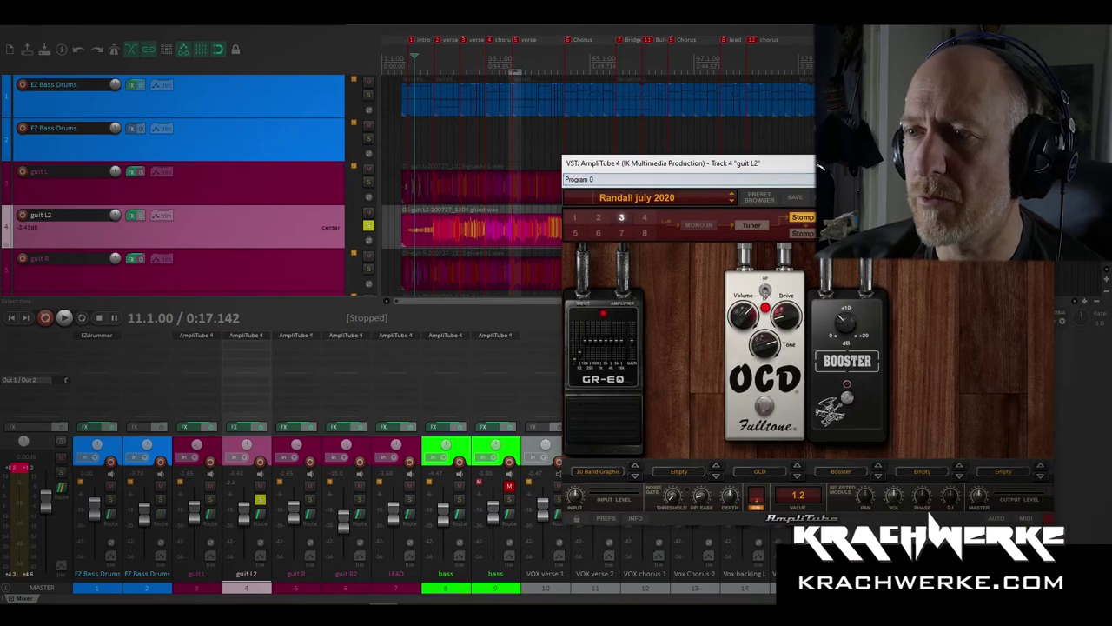
pyautogui.click(835, 224)
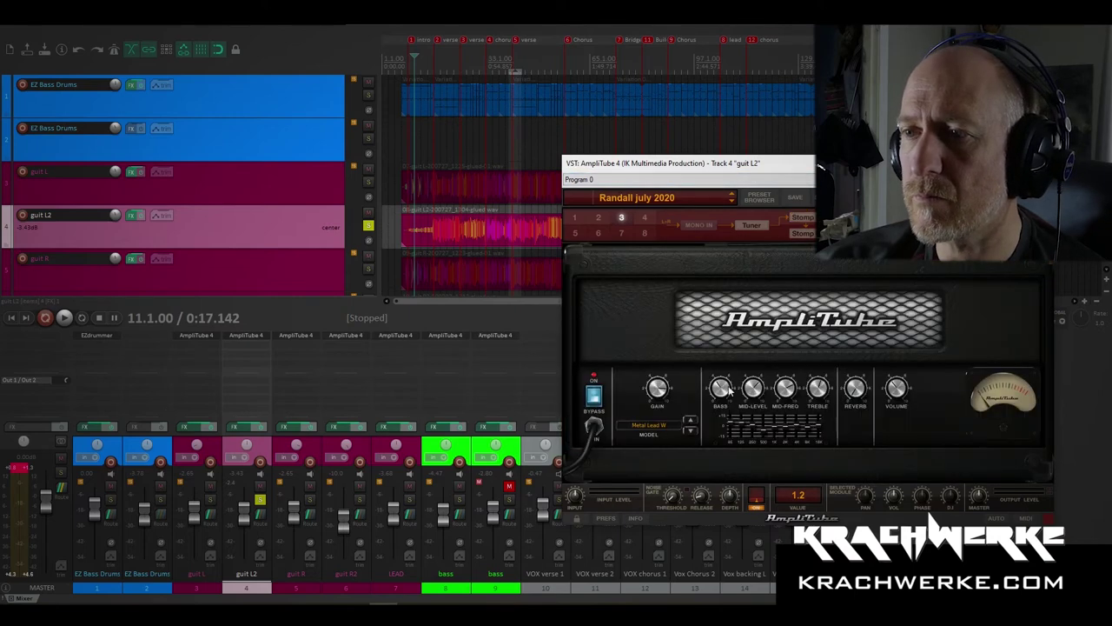
pyautogui.press('space')
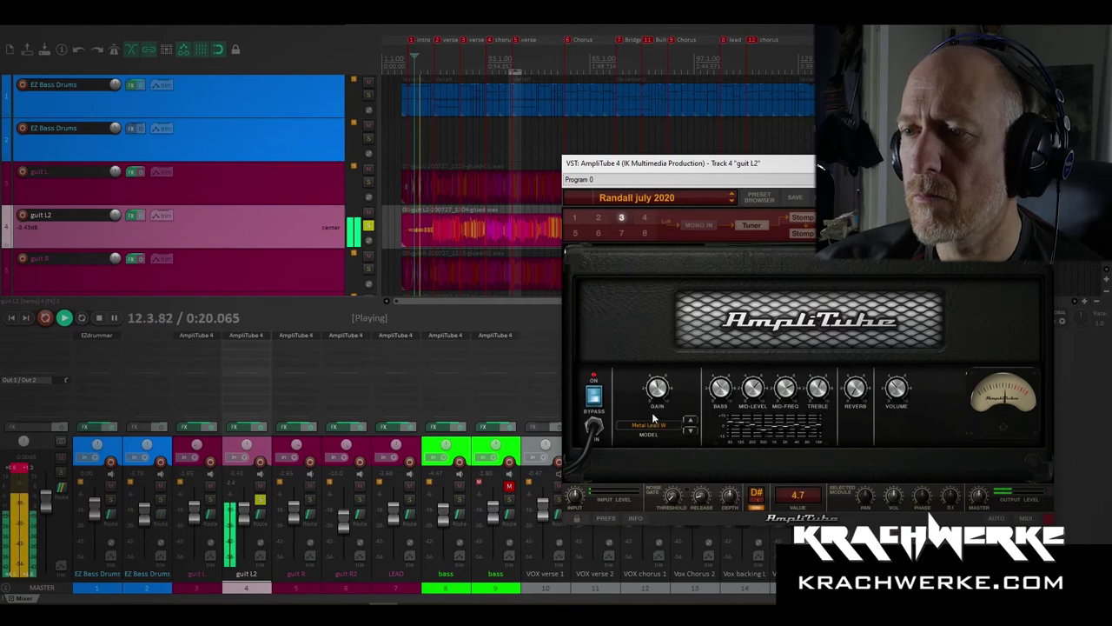
pyautogui.moveTo(654, 420); pyautogui.dragTo(650, 403)
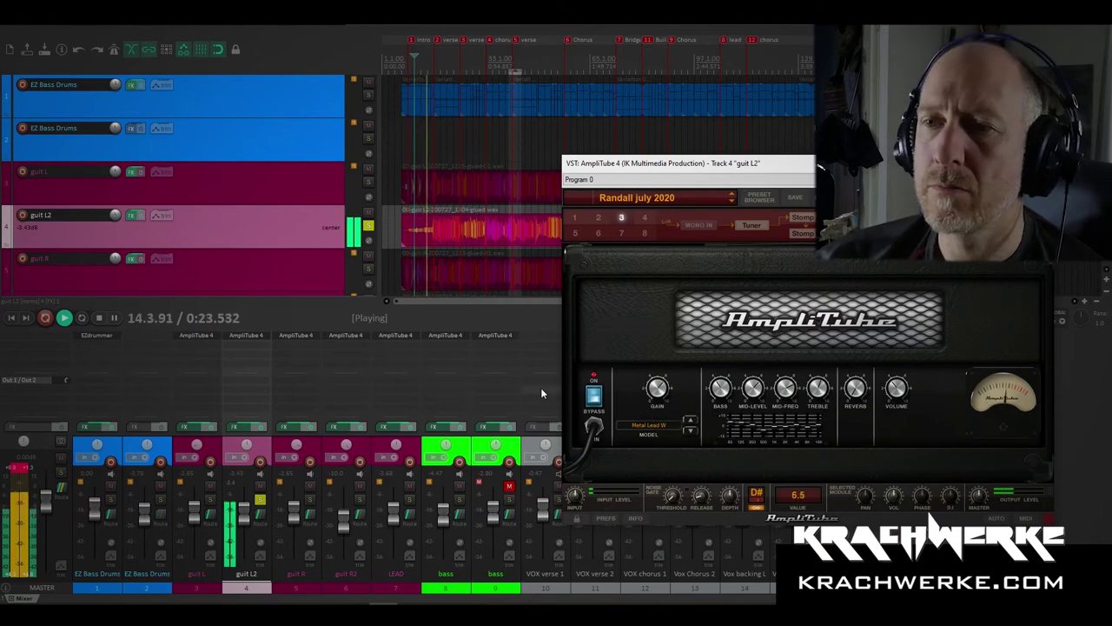
# Step: Raise guit L2's AmpliTube amp gain to 6.6, check the Rack view, and close the plugin
pyautogui.press('space')
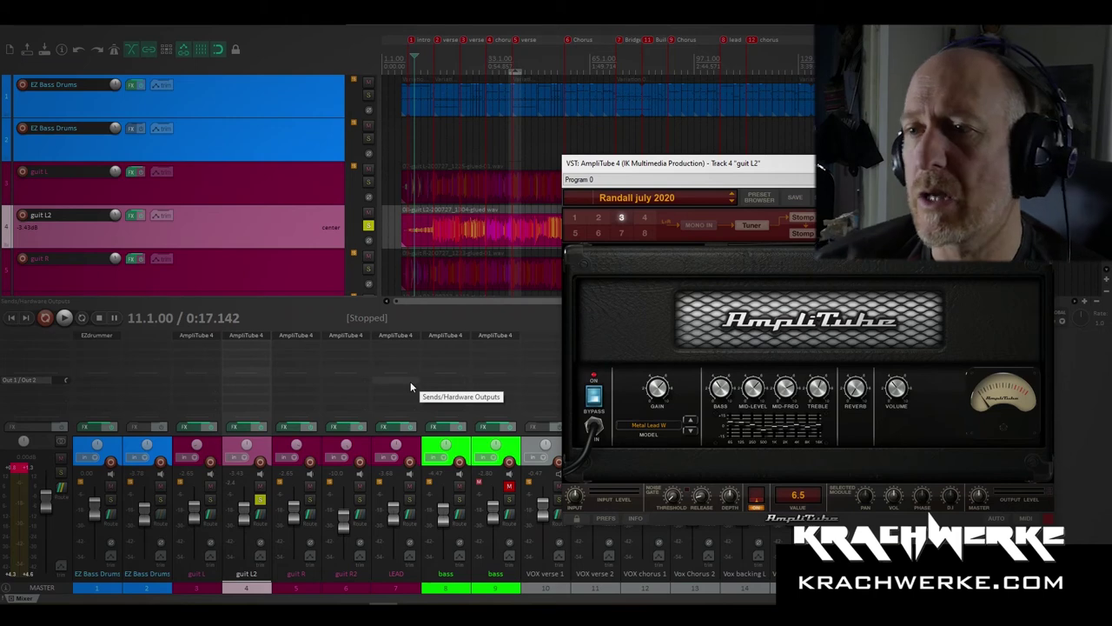
pyautogui.press('space')
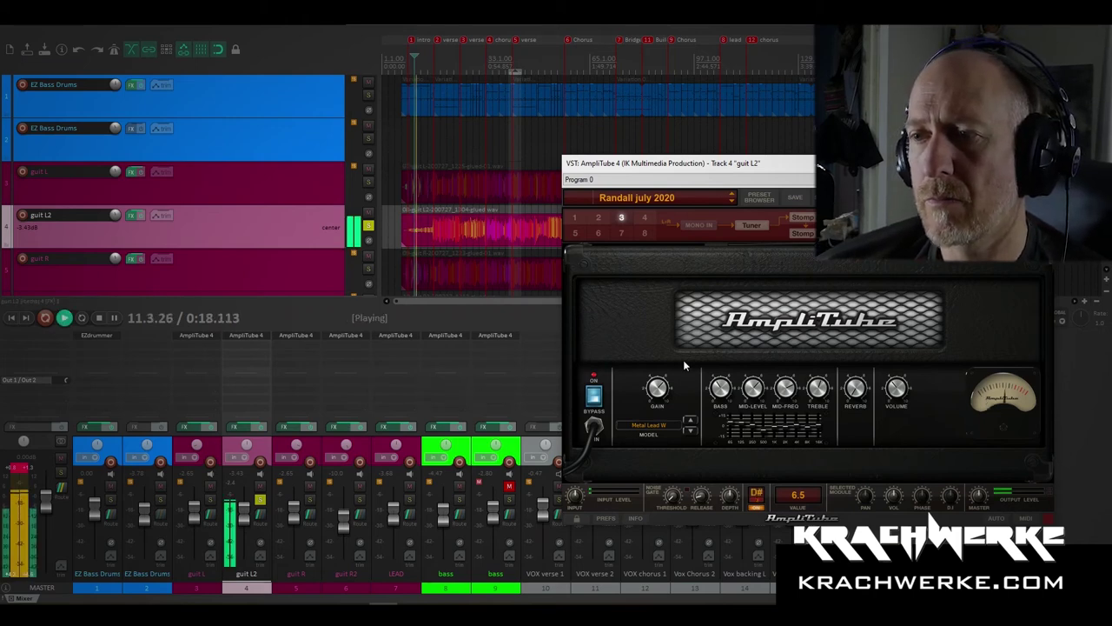
pyautogui.moveTo(683, 365); pyautogui.dragTo(683, 362)
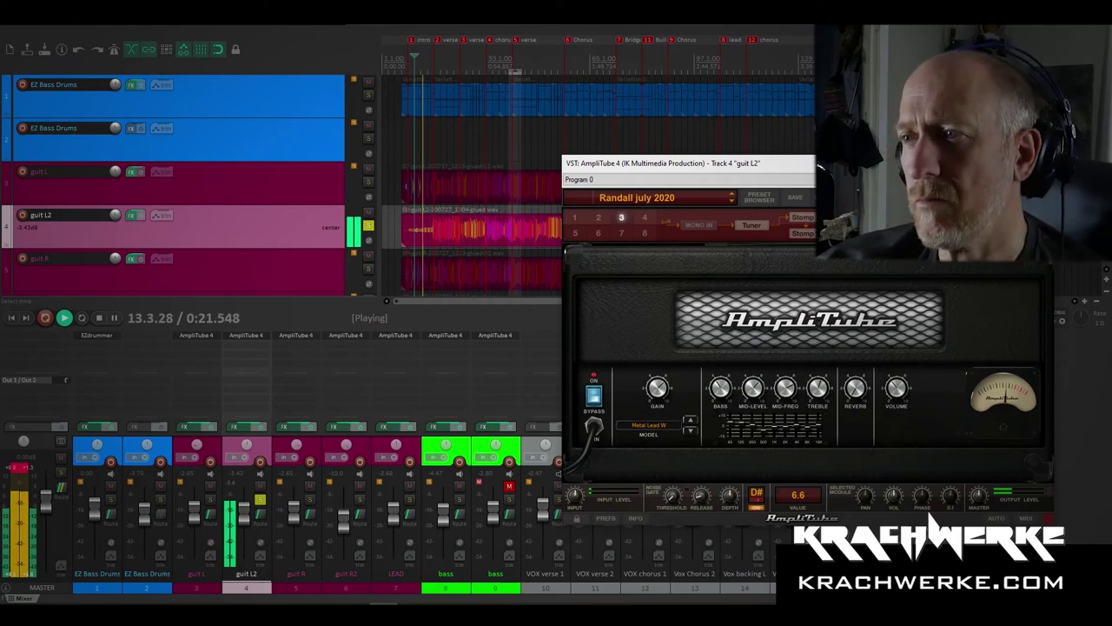
pyautogui.click(938, 225)
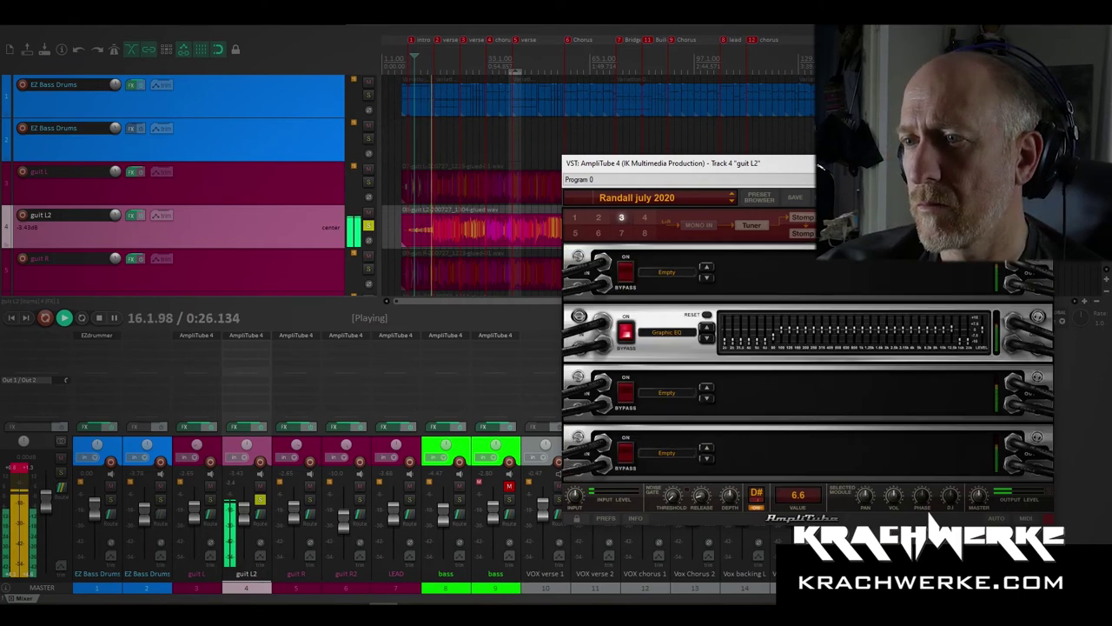
pyautogui.press('space')
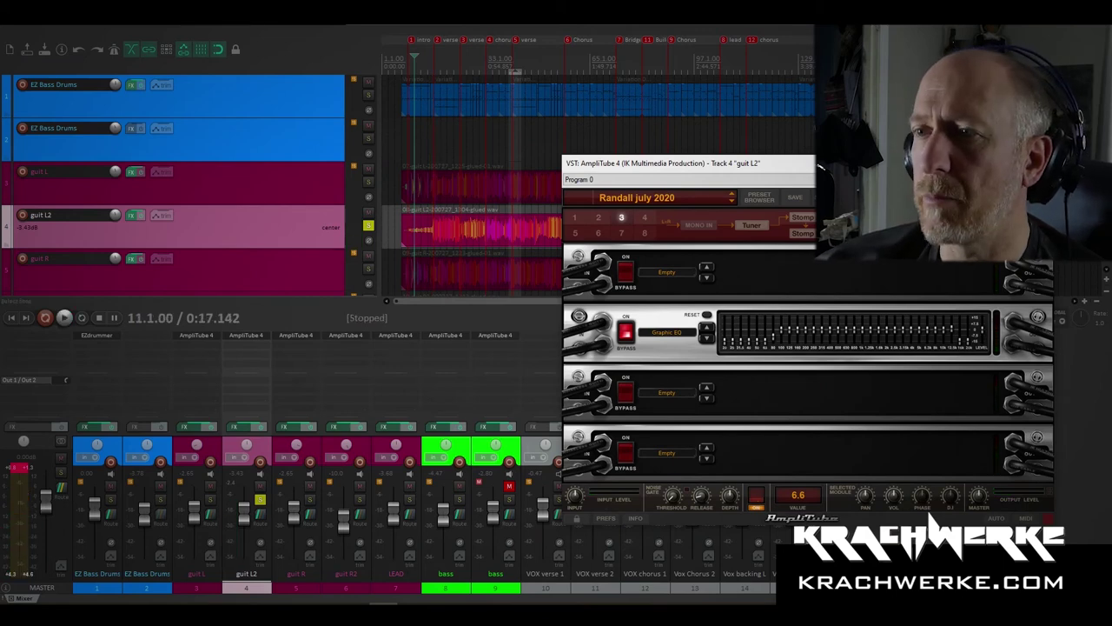
pyautogui.press('Escape')
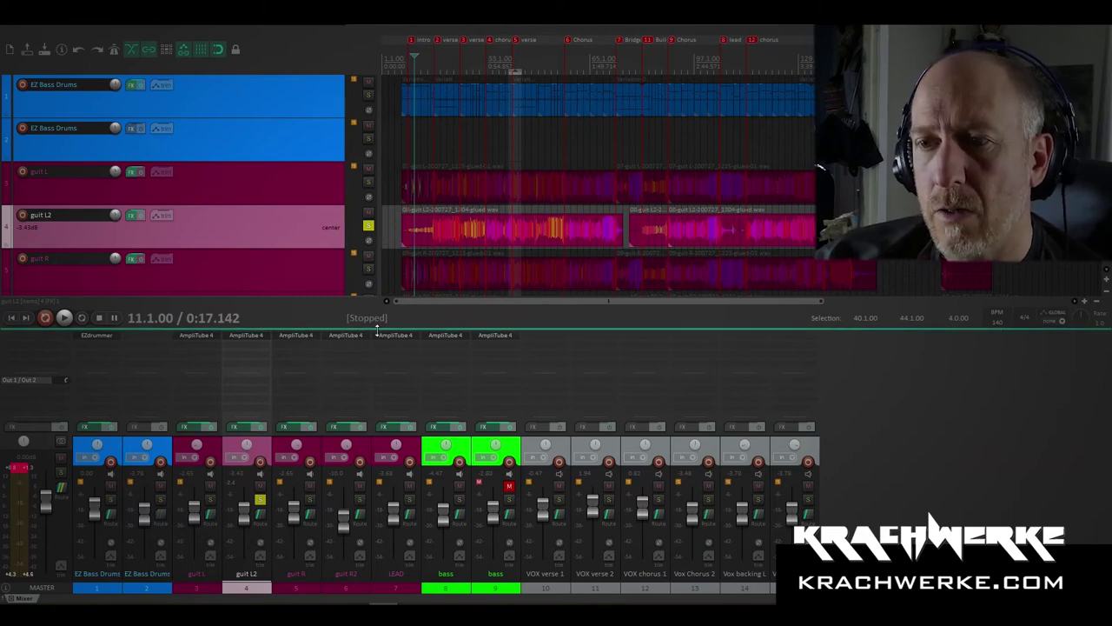
# Step: Pan guit L2 hard left to 100%L and resume playback from bar 7
pyautogui.keyDown('alt'); pyautogui.click(349, 336); pyautogui.keyUp('alt')
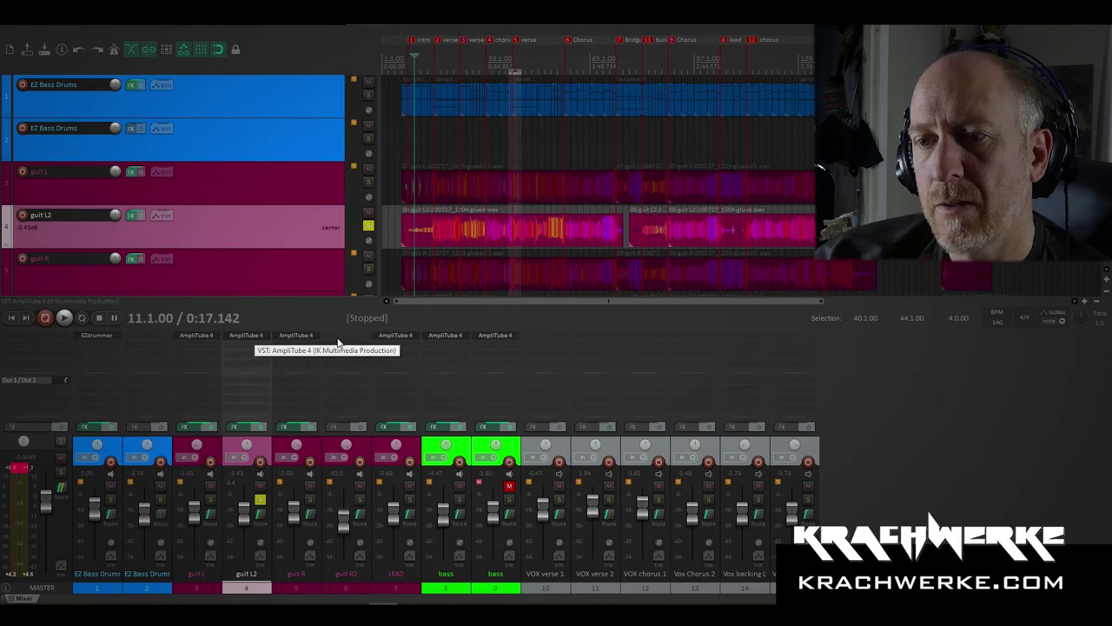
pyautogui.hotkey('ctrl', 'z')
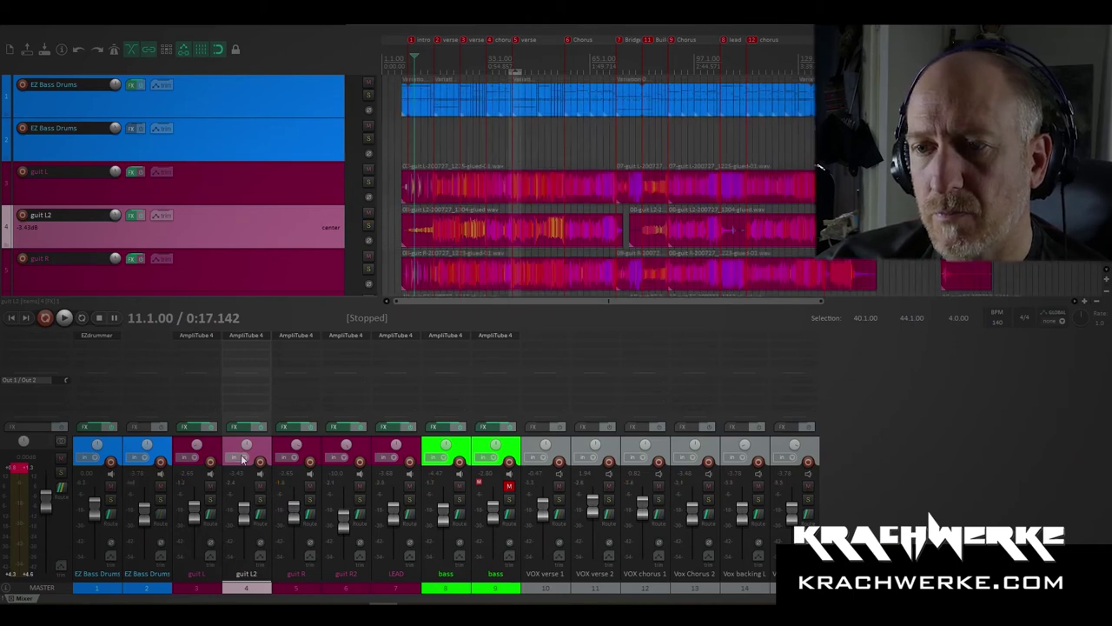
pyautogui.moveTo(260, 461); pyautogui.dragTo(260, 487)
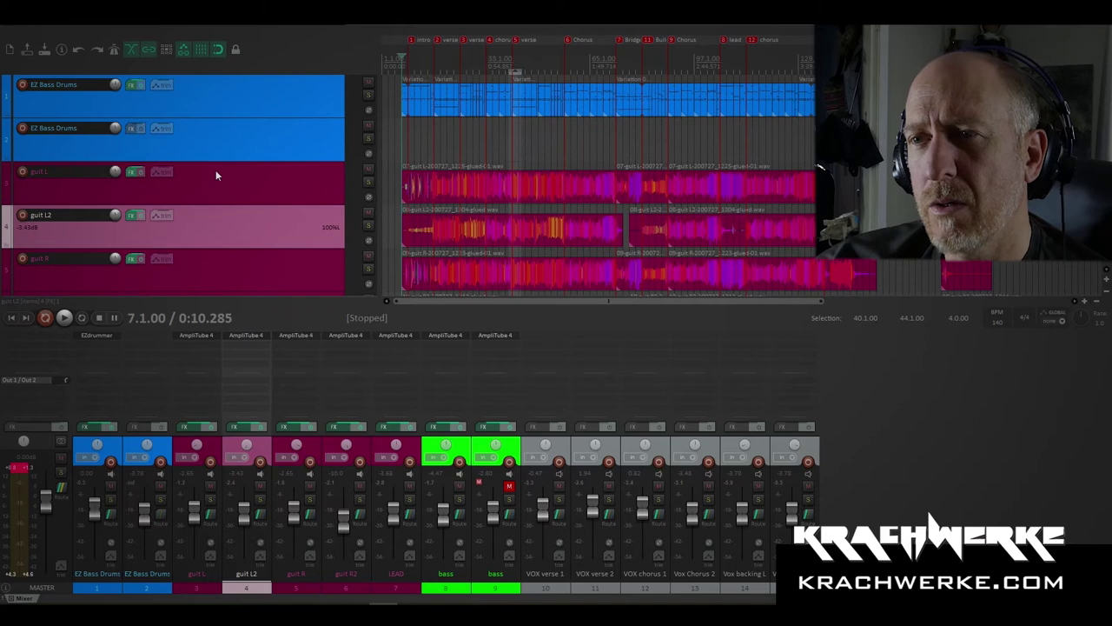
pyautogui.scroll(-1, 217, 174)
pyautogui.press('space')
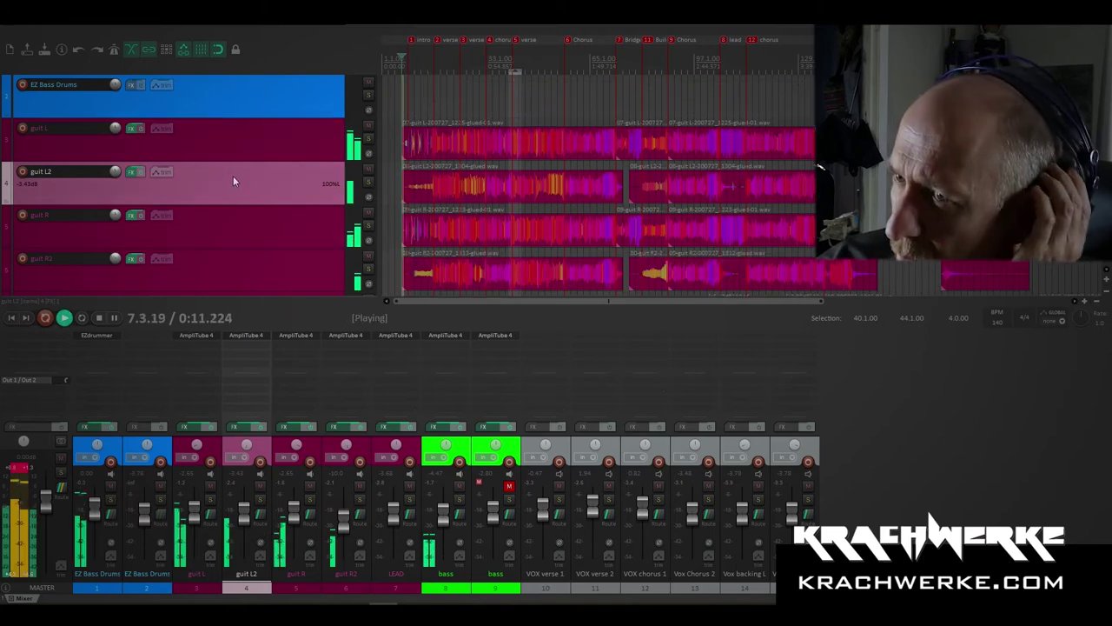
# Step: Select guit L, L2, R and R2 and lower them together about 1.8 dB to -4.92 dB
pyautogui.click(445, 502)
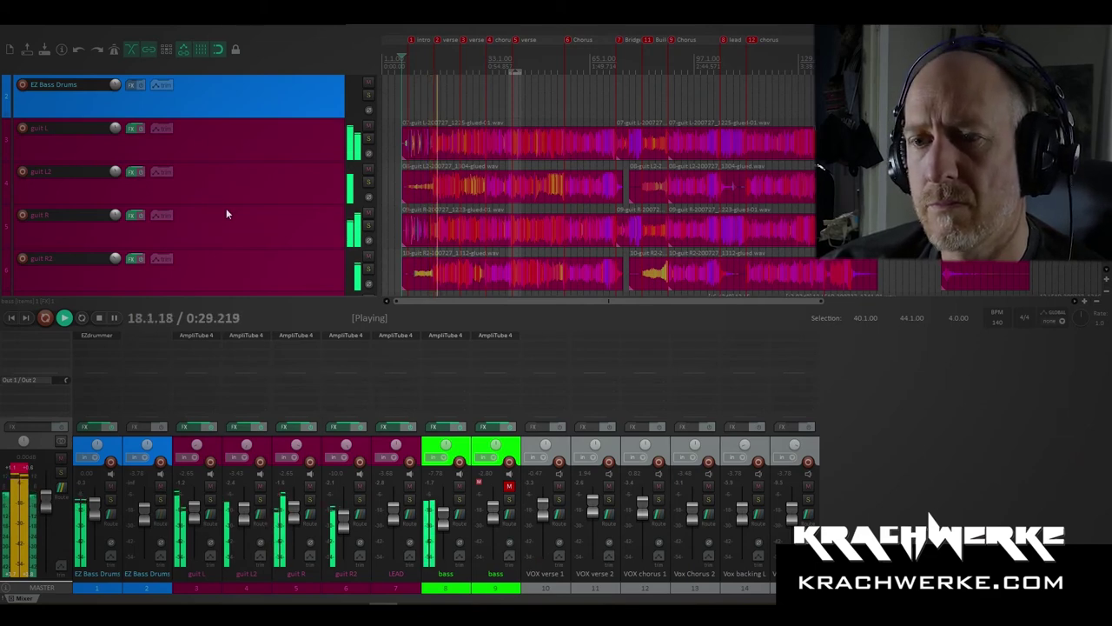
pyautogui.click(210, 443)
pyautogui.keyDown('shift'); pyautogui.click(347, 469); pyautogui.keyUp('shift')
pyautogui.moveTo(294, 509); pyautogui.dragTo(293, 515)
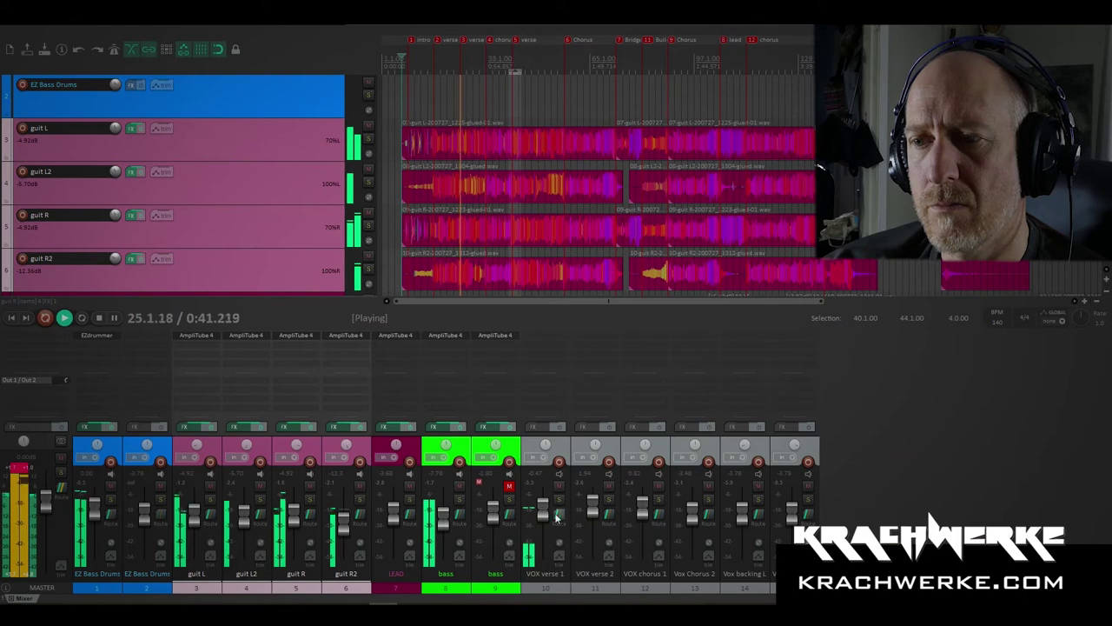
pyautogui.moveTo(544, 514)
pyautogui.press('space')
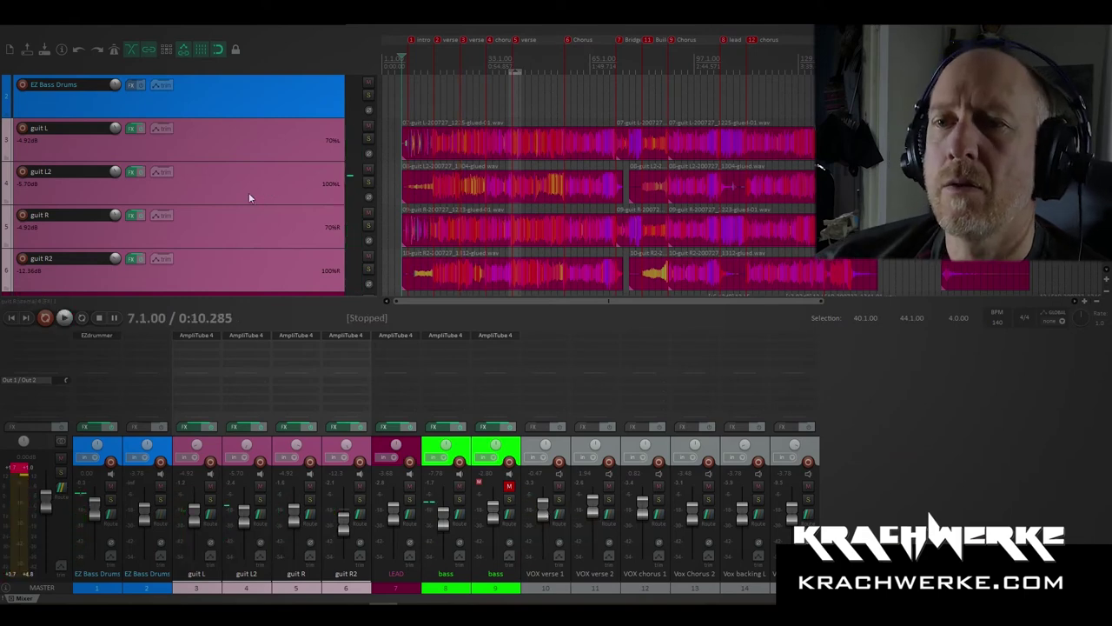
pyautogui.click(261, 188)
pyautogui.scroll(-3, 290, 214)
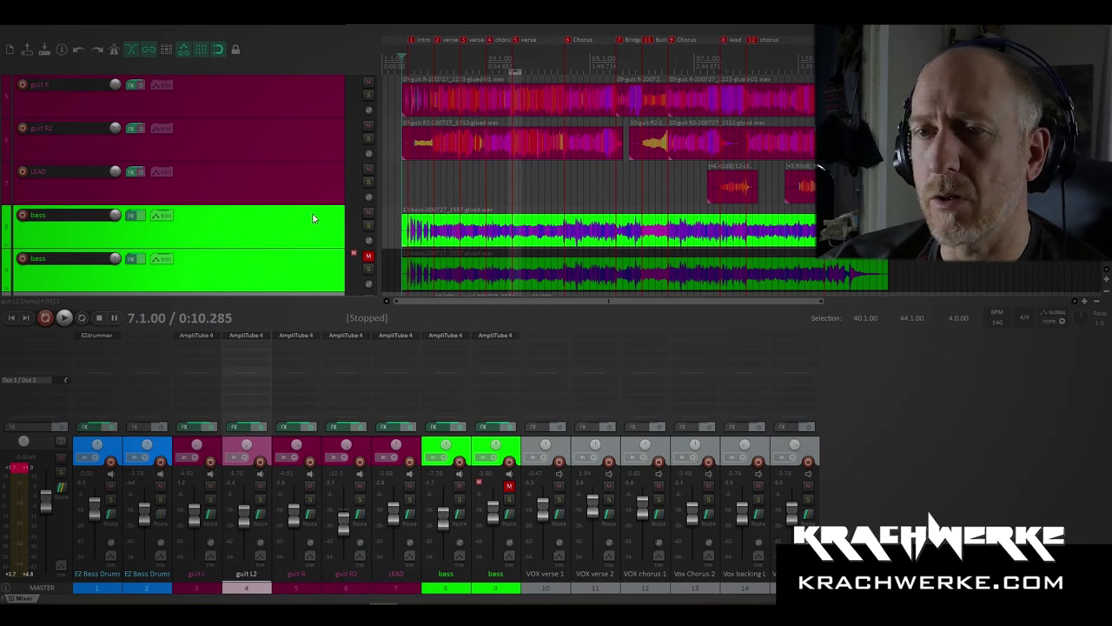
# Step: Solo bass track 8 and play the song from bar 11
pyautogui.scroll(-1, 311, 217)
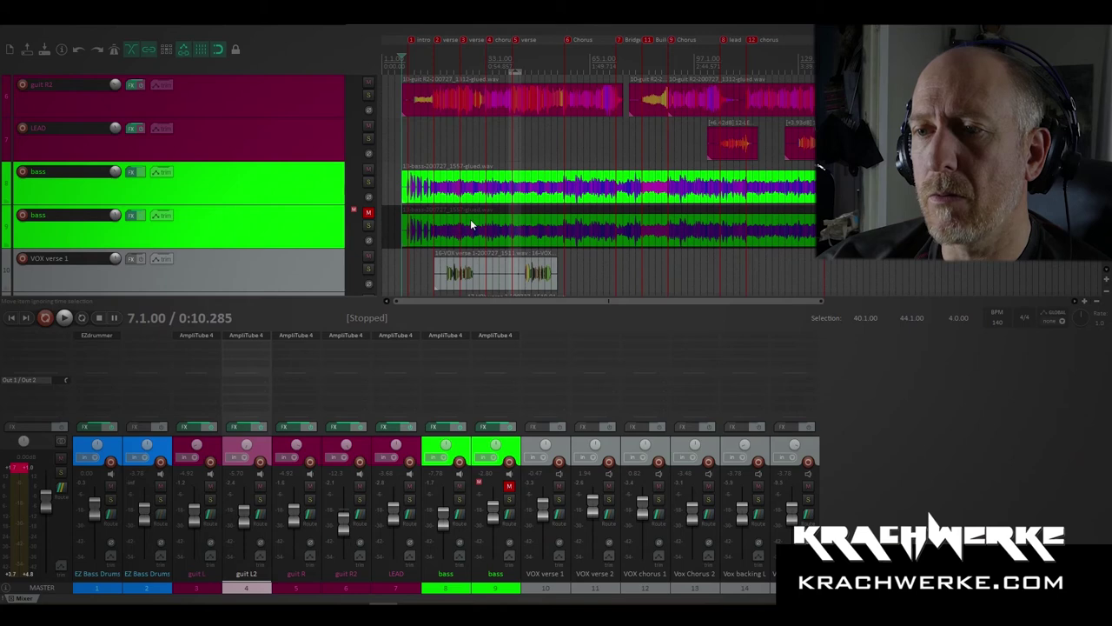
pyautogui.press('space')
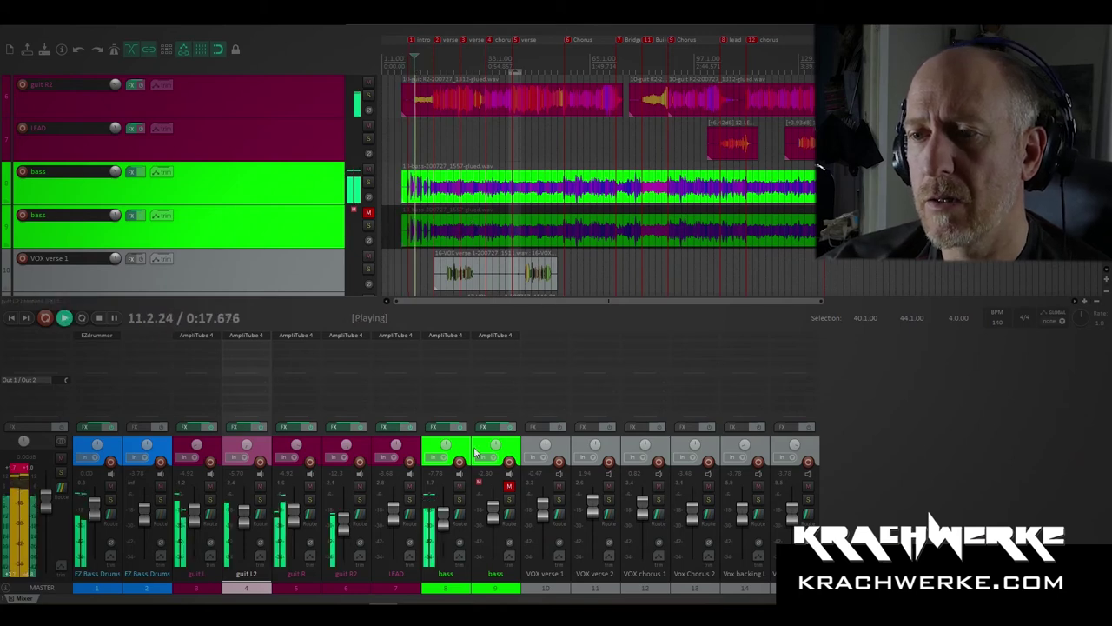
pyautogui.click(459, 498)
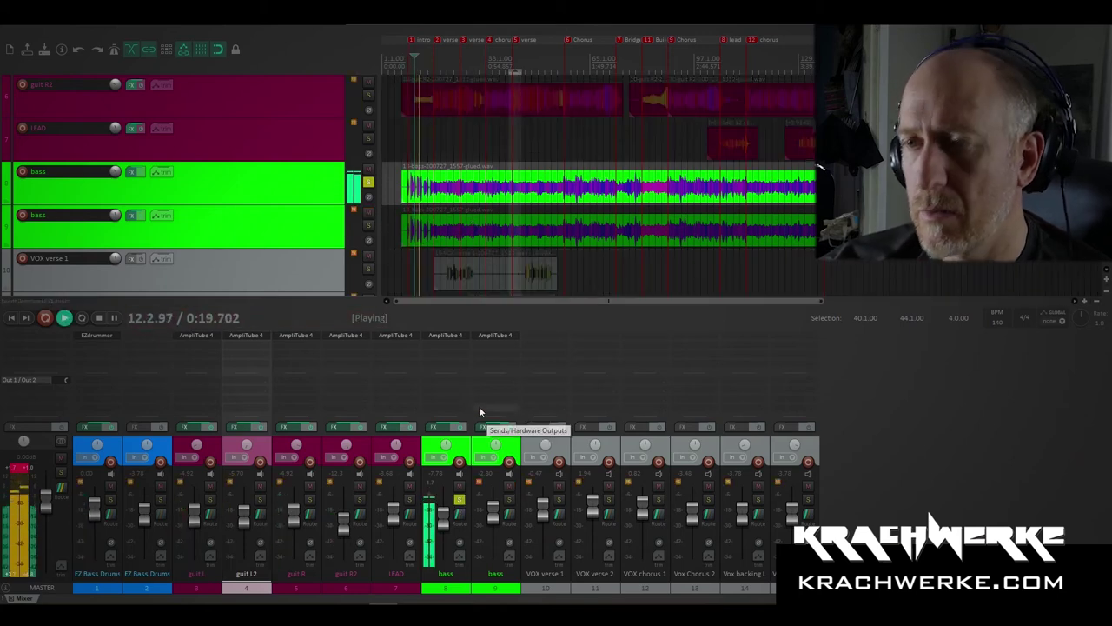
pyautogui.press('space')
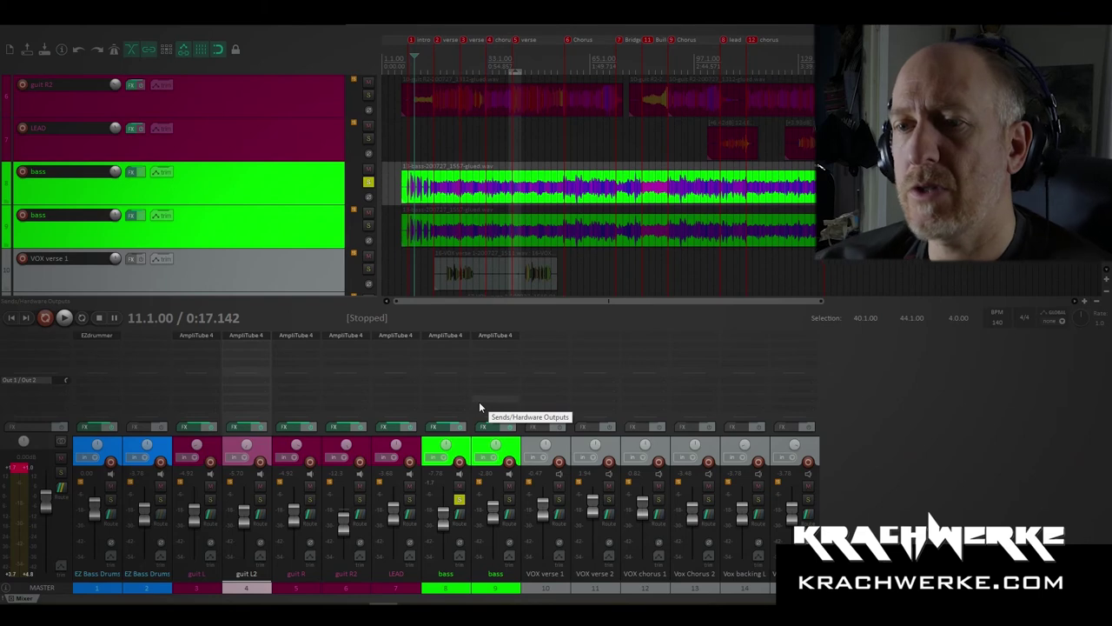
pyautogui.press('space')
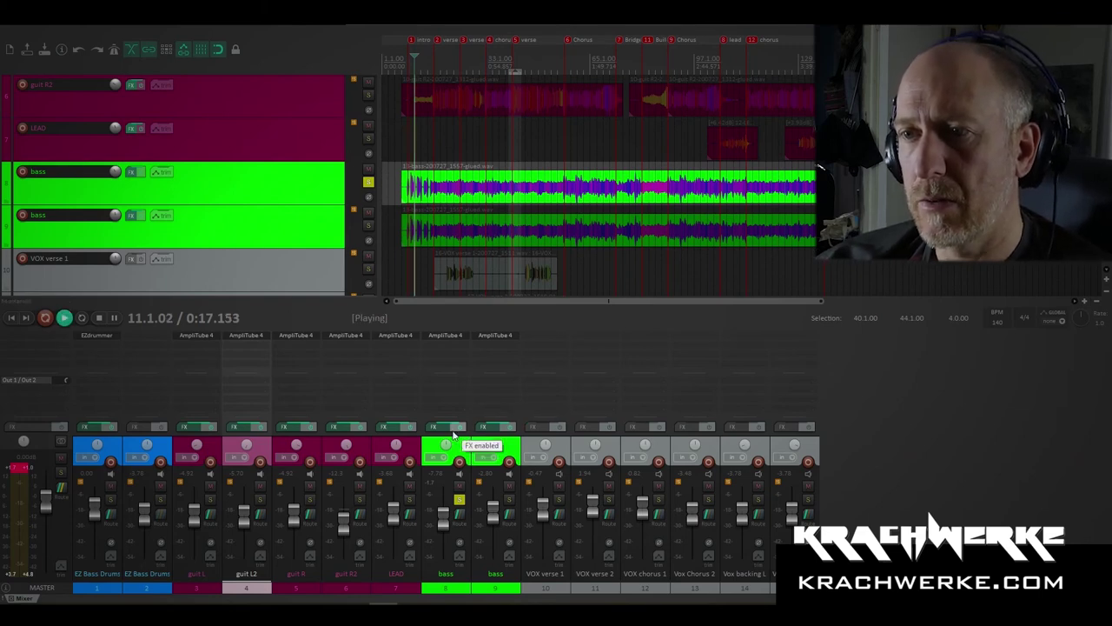
# Step: Open the bass track's AmpliTube 4, load the BA250 amp and lower its input gain slightly
pyautogui.click(444, 335)
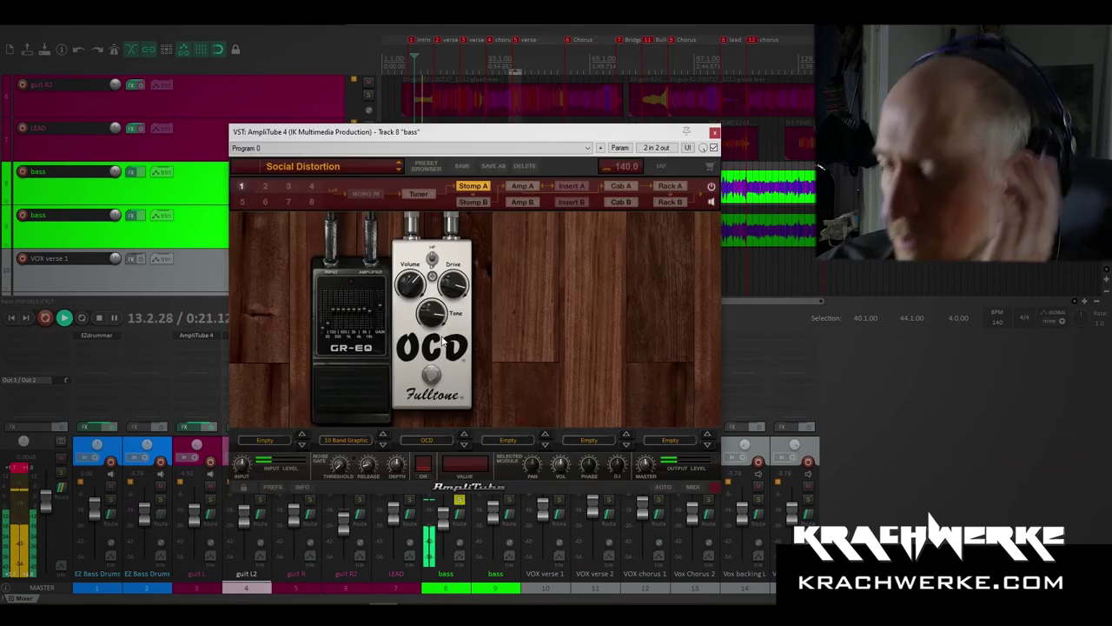
pyautogui.click(522, 185)
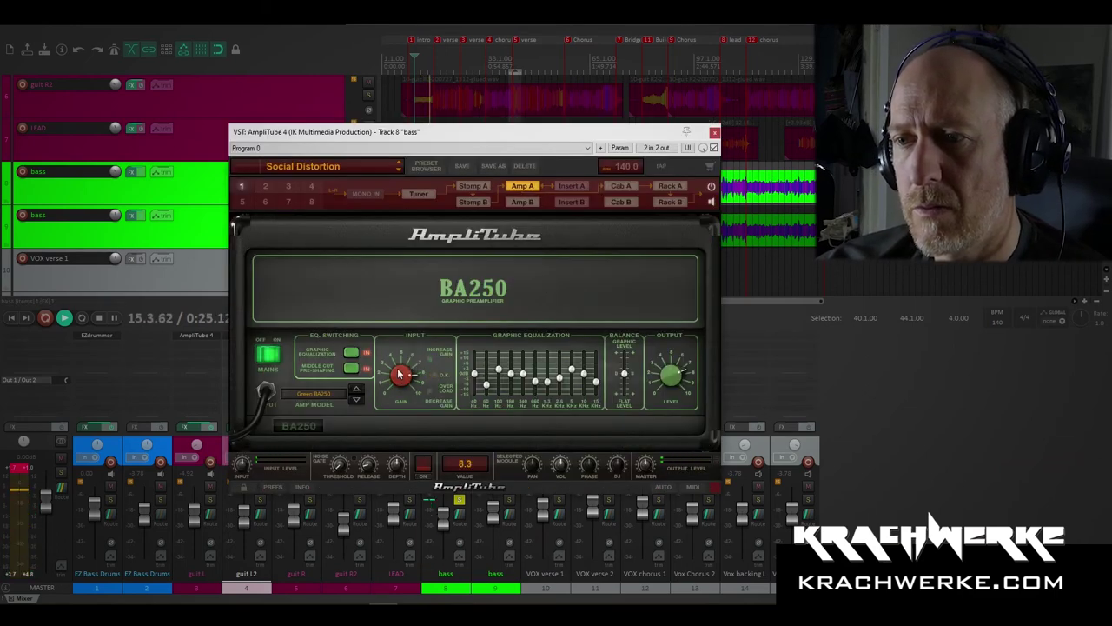
pyautogui.moveTo(402, 371); pyautogui.dragTo(400, 377)
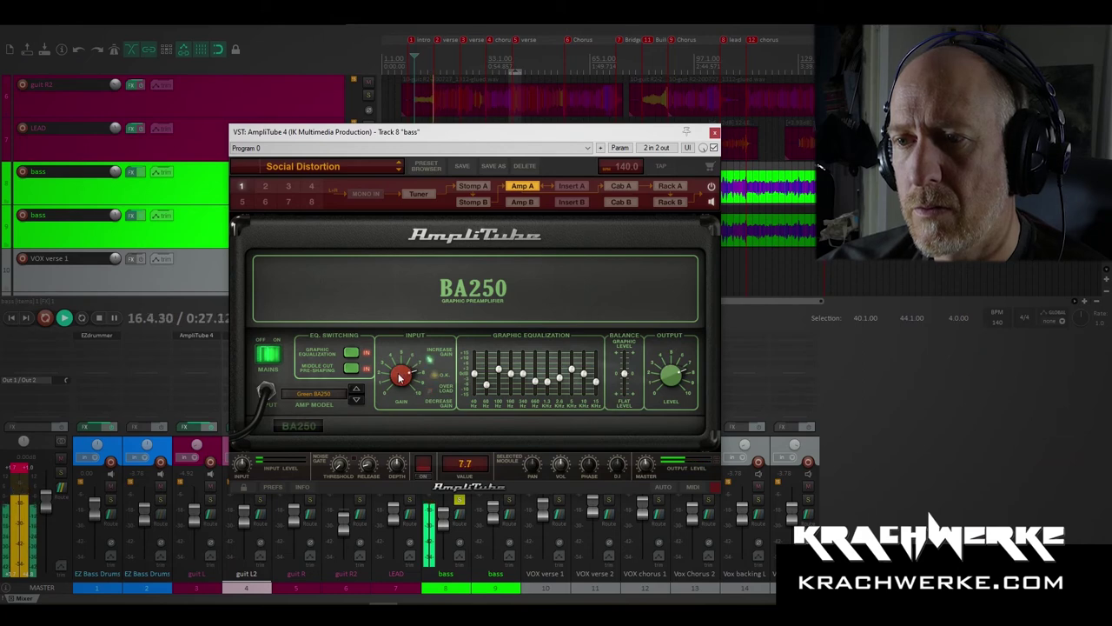
pyautogui.click(621, 186)
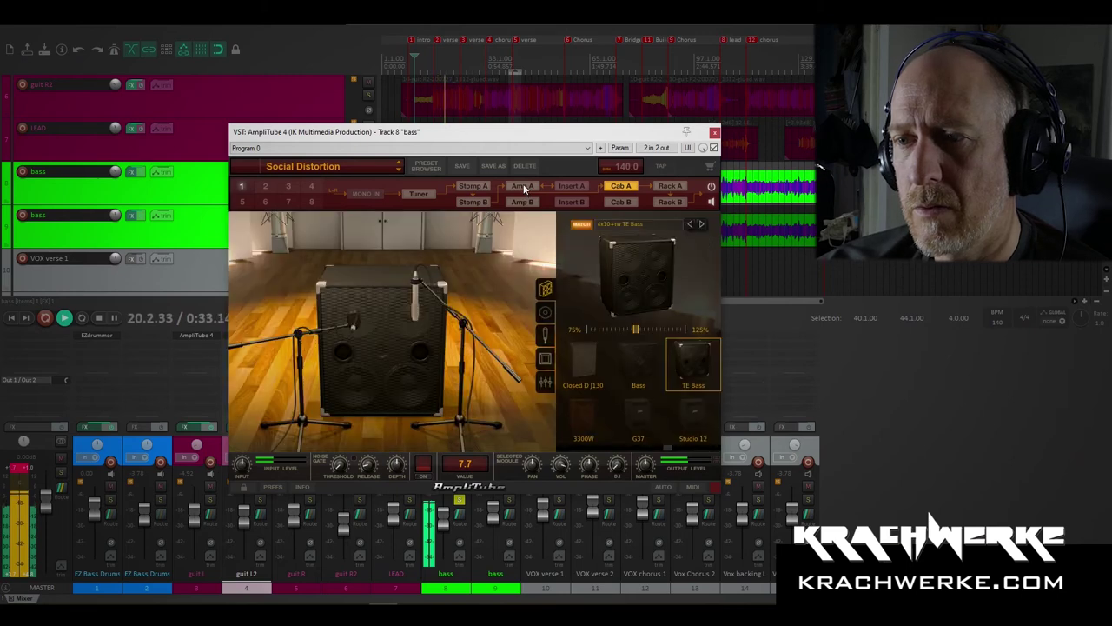
pyautogui.click(522, 186)
pyautogui.press('space')
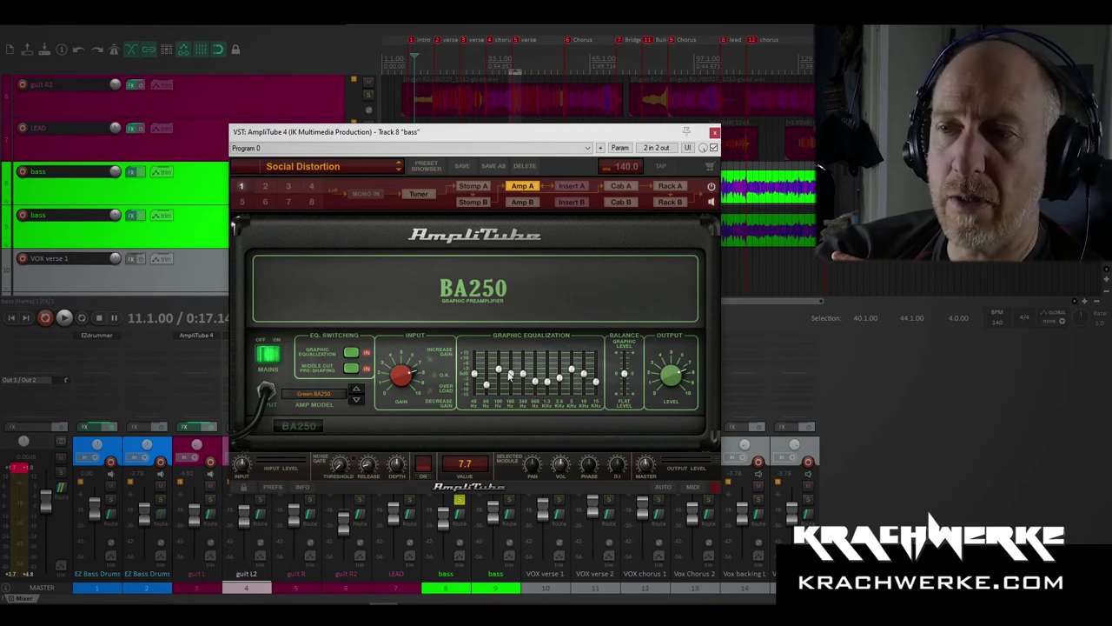
# Step: Cut one BA250 graphic EQ band to -12, set the next to 2.1, and raise the preamp gain to 8.2 while auditioning
pyautogui.moveTo(545, 382); pyautogui.dragTo(548, 393)
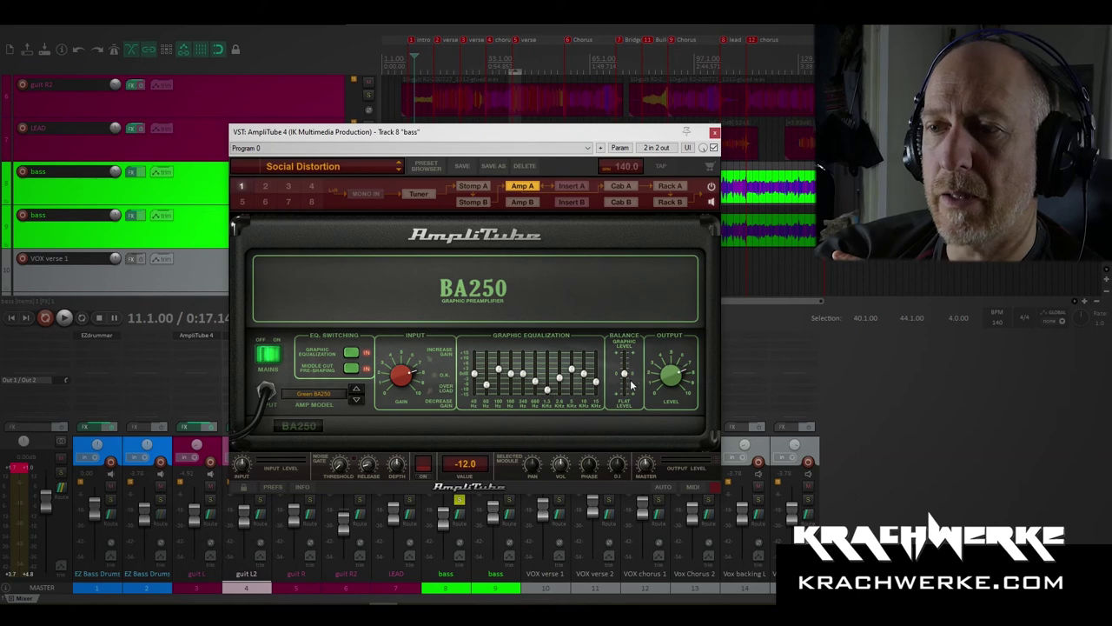
pyautogui.click(573, 373)
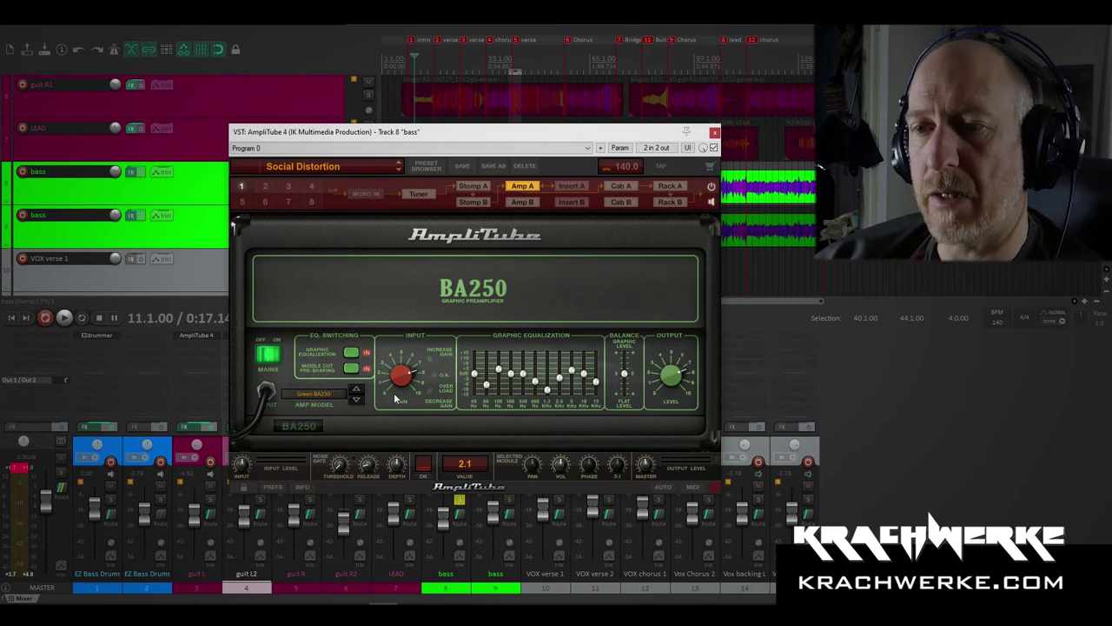
pyautogui.press('space')
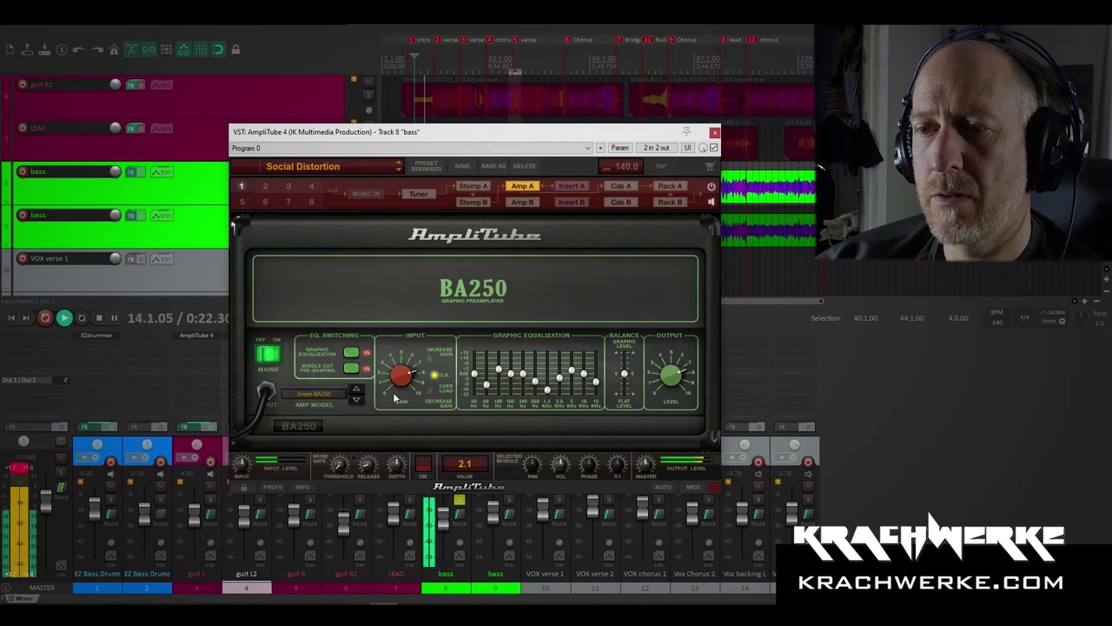
pyautogui.moveTo(402, 381)
pyautogui.scroll(2, 401, 380)
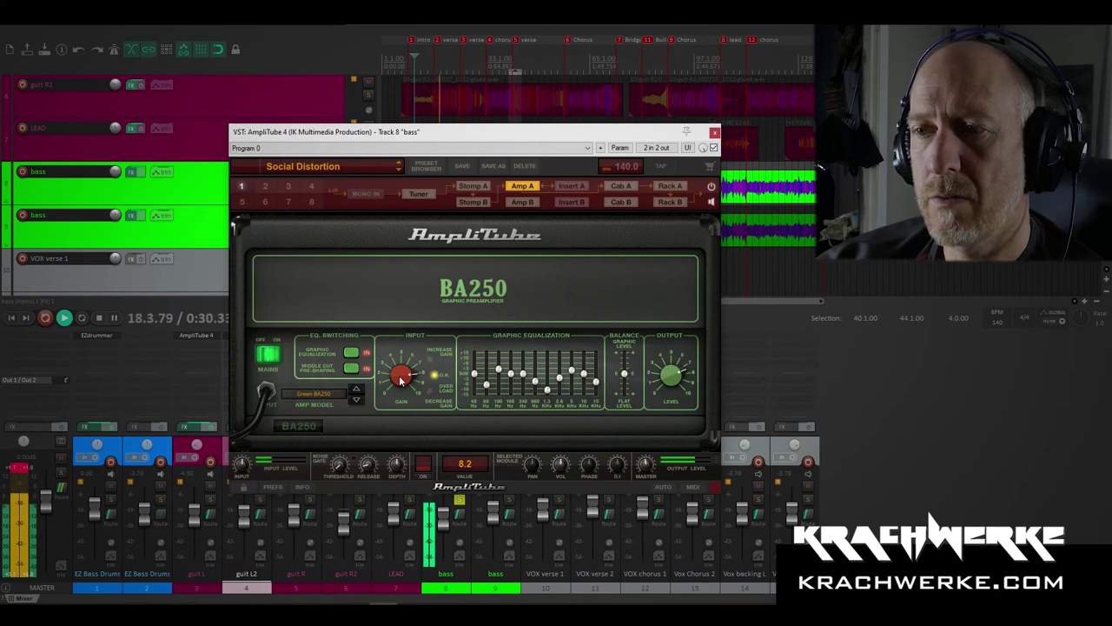
pyautogui.press('space')
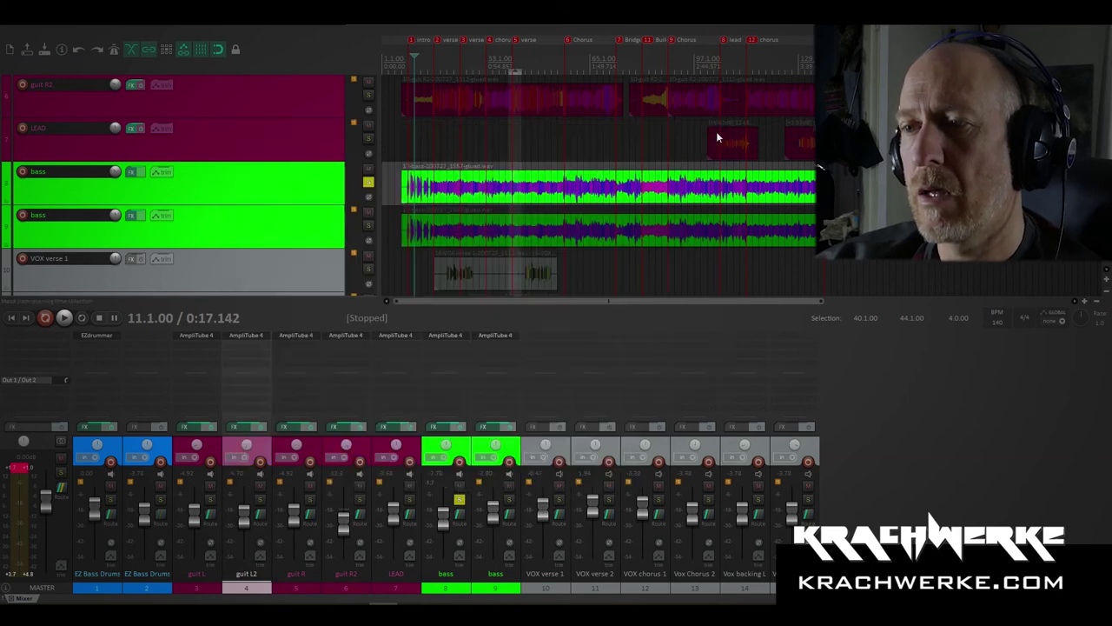
# Step: Close the first bass's amp, open AmpliTube 4 on track 9 'bass', and start playback
pyautogui.click(714, 132)
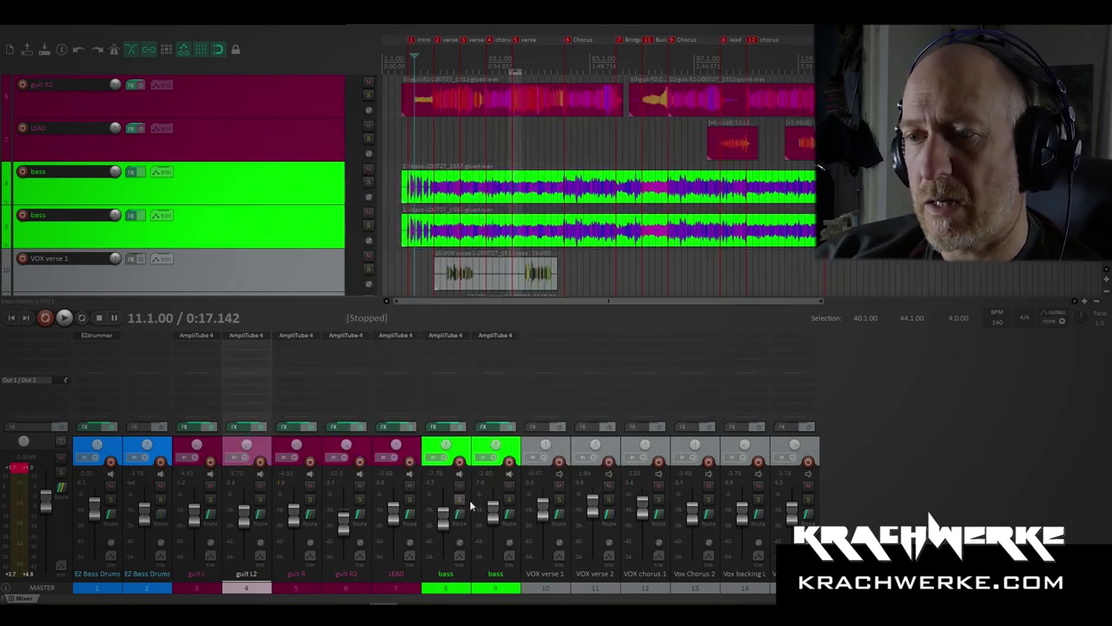
pyautogui.click(499, 411)
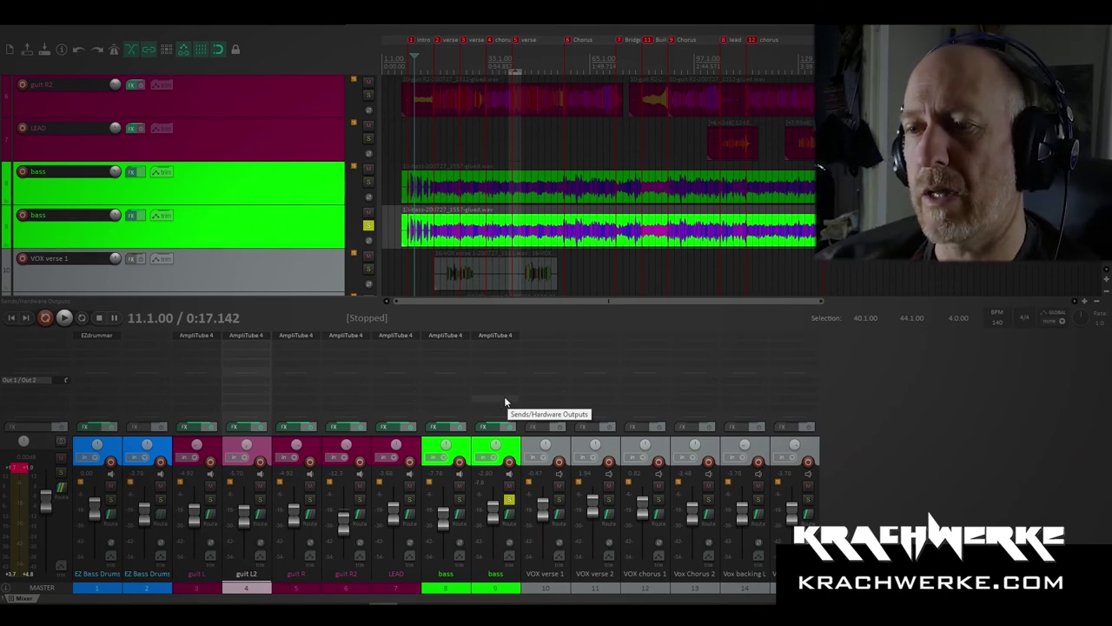
pyautogui.click(491, 333)
pyautogui.press('space')
pyautogui.moveTo(676, 164); pyautogui.dragTo(718, 225)
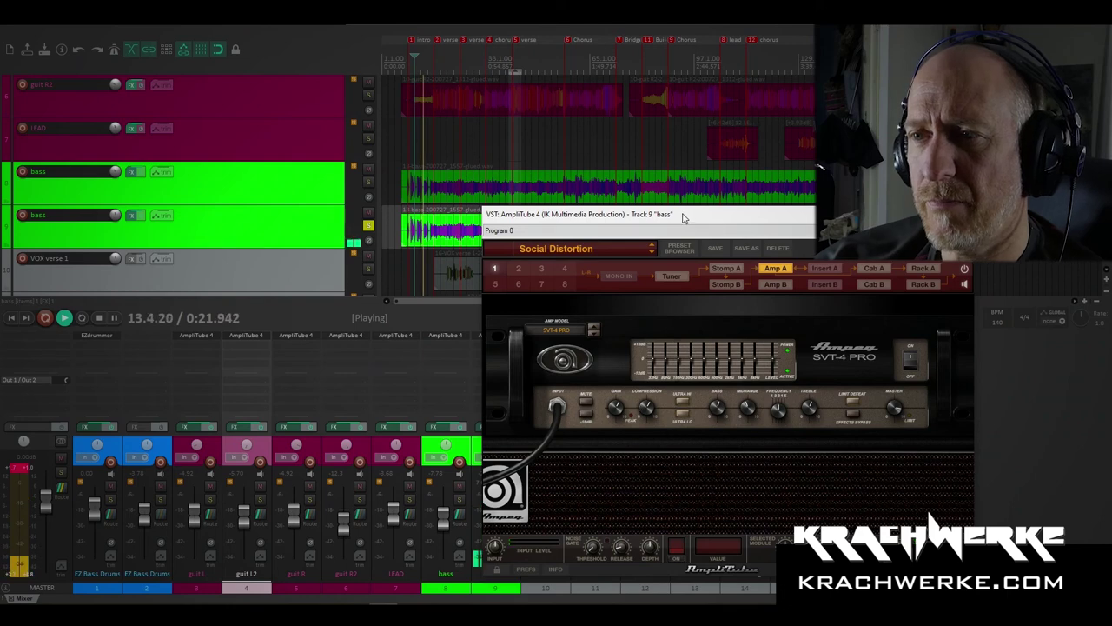
# Step: Move the AmpliTube 4 window beside the tracks while the SVT-4 PRO plays
pyautogui.moveTo(682, 217); pyautogui.dragTo(738, 194)
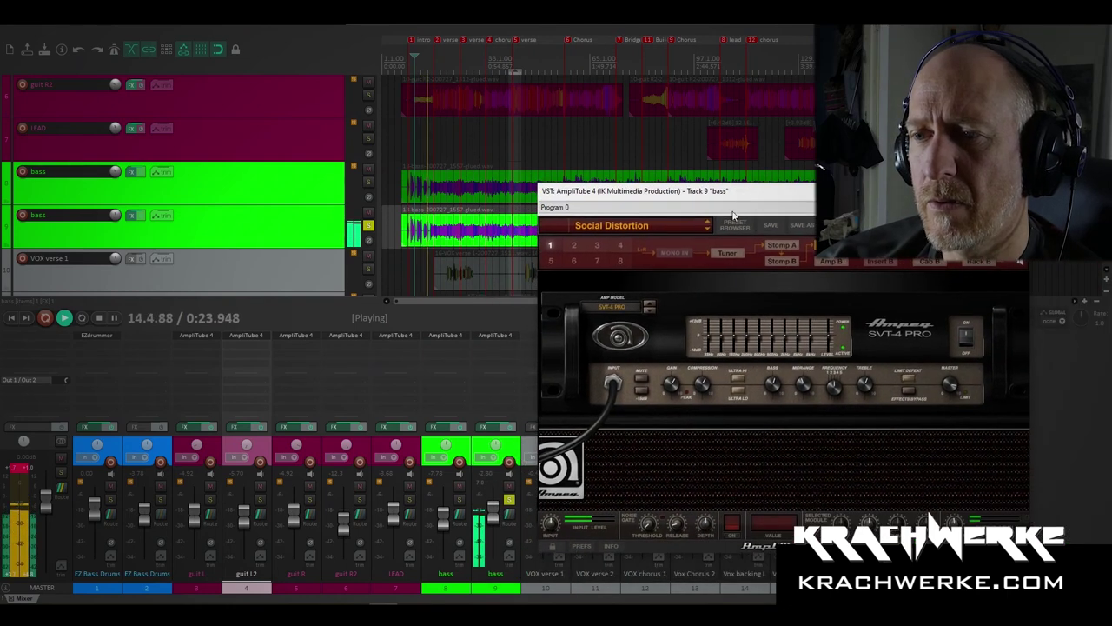
pyautogui.moveTo(671, 385)
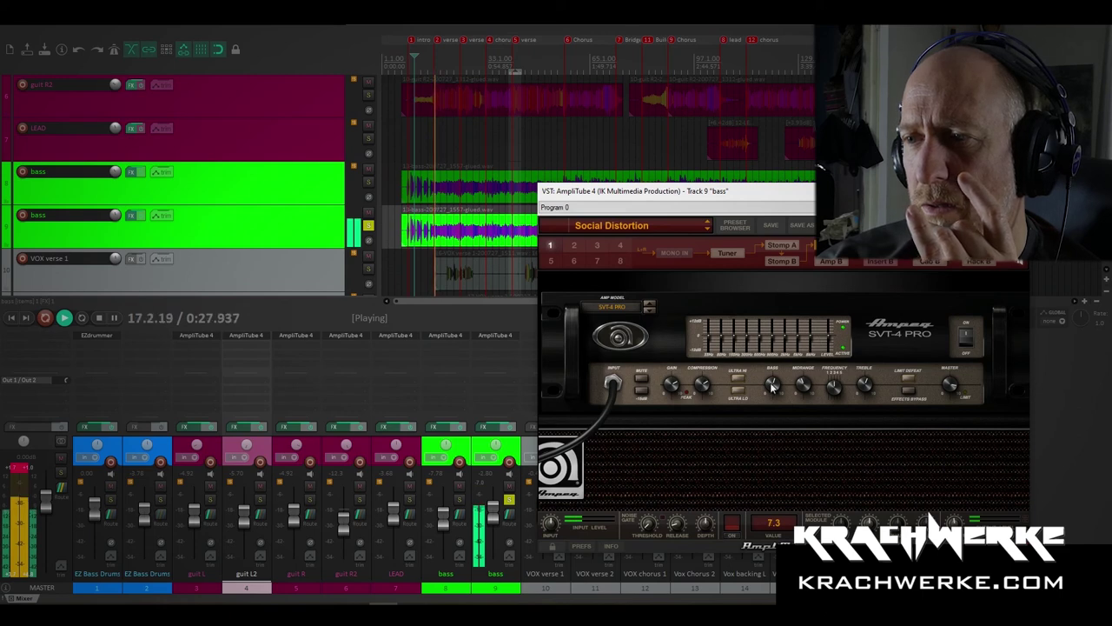
pyautogui.moveTo(830, 393)
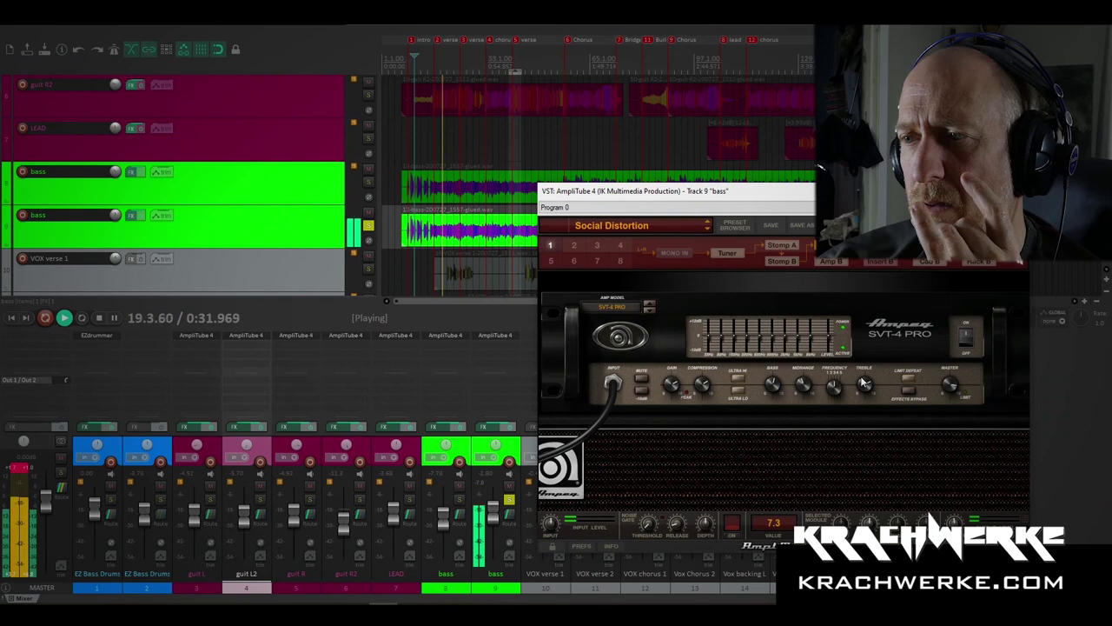
pyautogui.moveTo(953, 388)
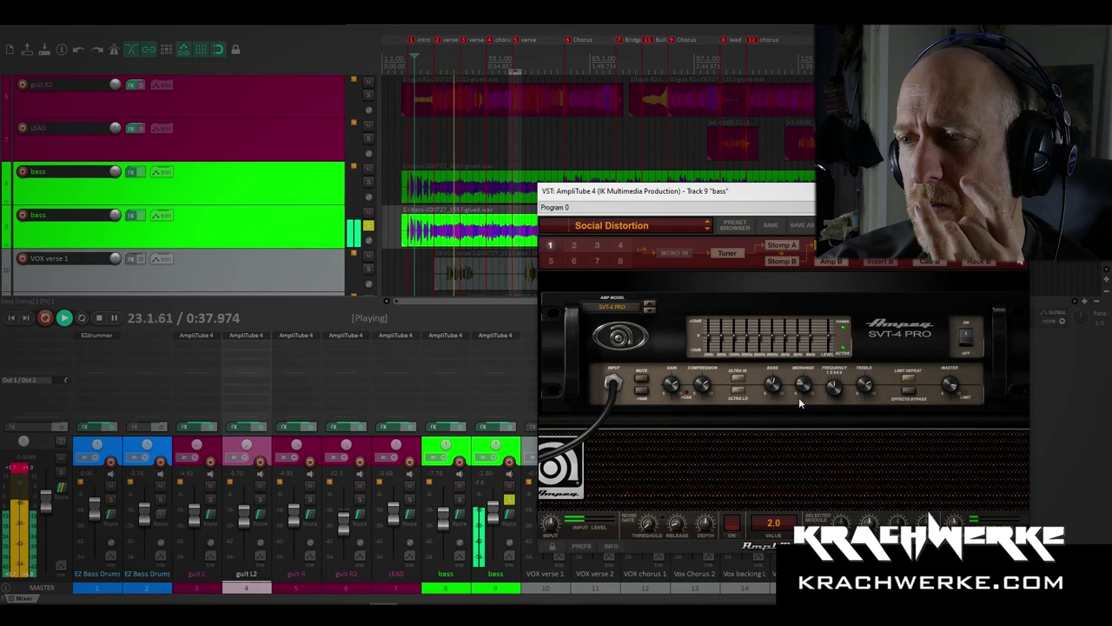
# Step: Turn the first bass down to -14.7 dB, invert the second bass's phase, and stop playback
pyautogui.click(464, 506)
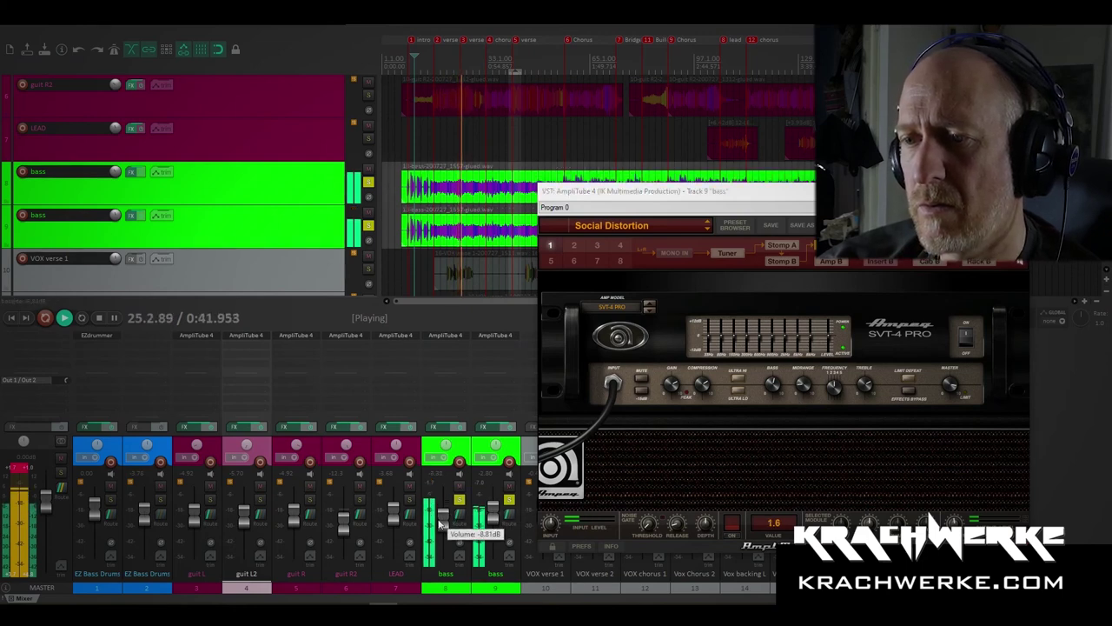
pyautogui.moveTo(493, 515); pyautogui.dragTo(445, 519)
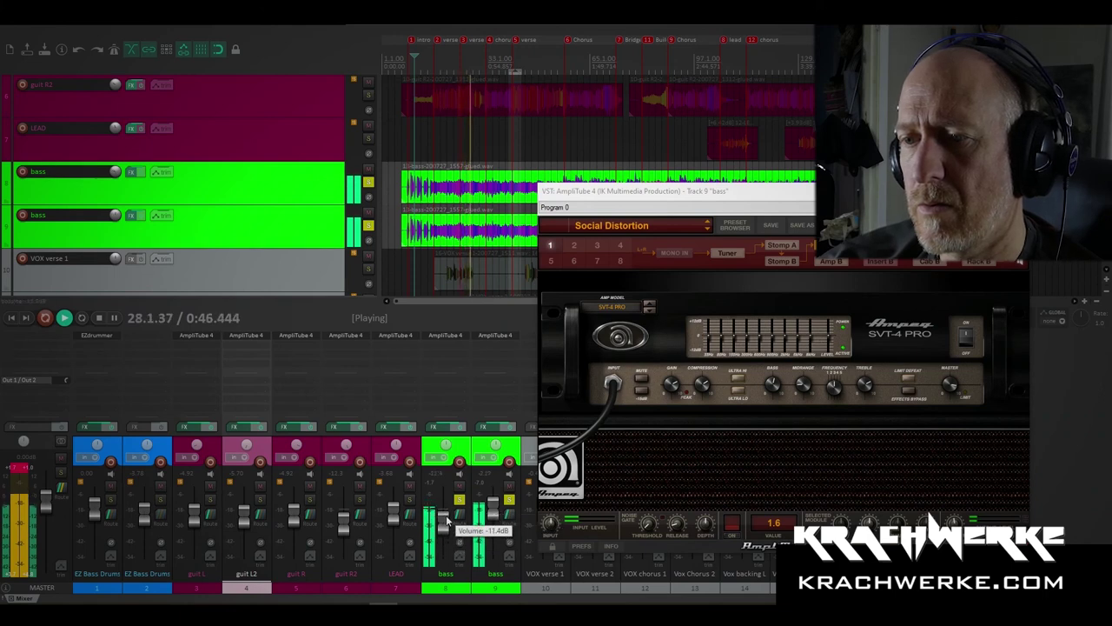
pyautogui.click(509, 545)
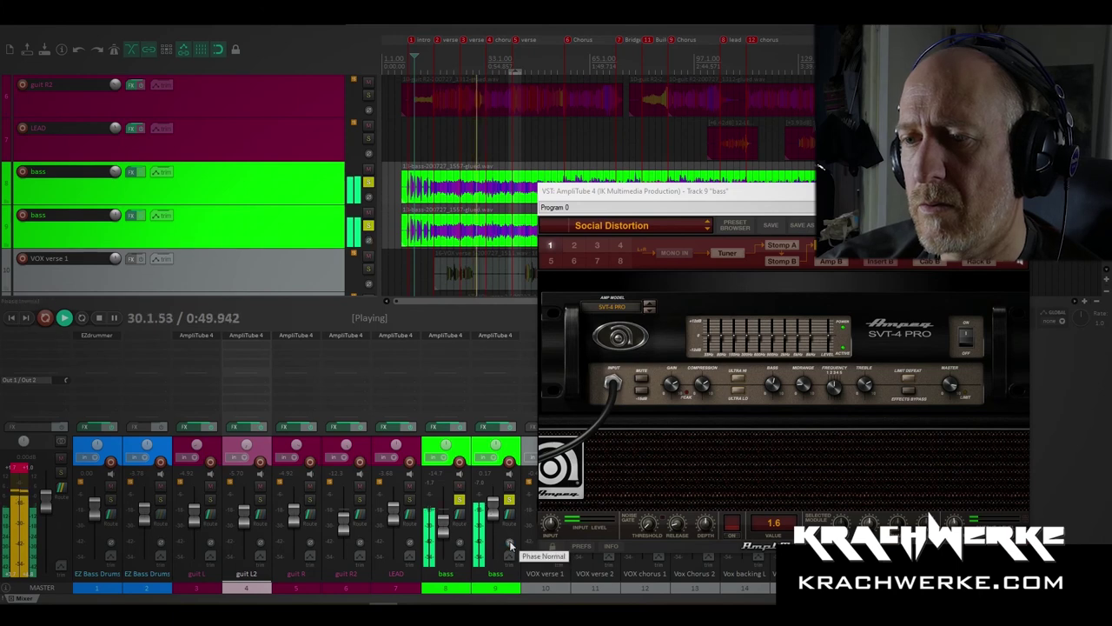
pyautogui.press('space')
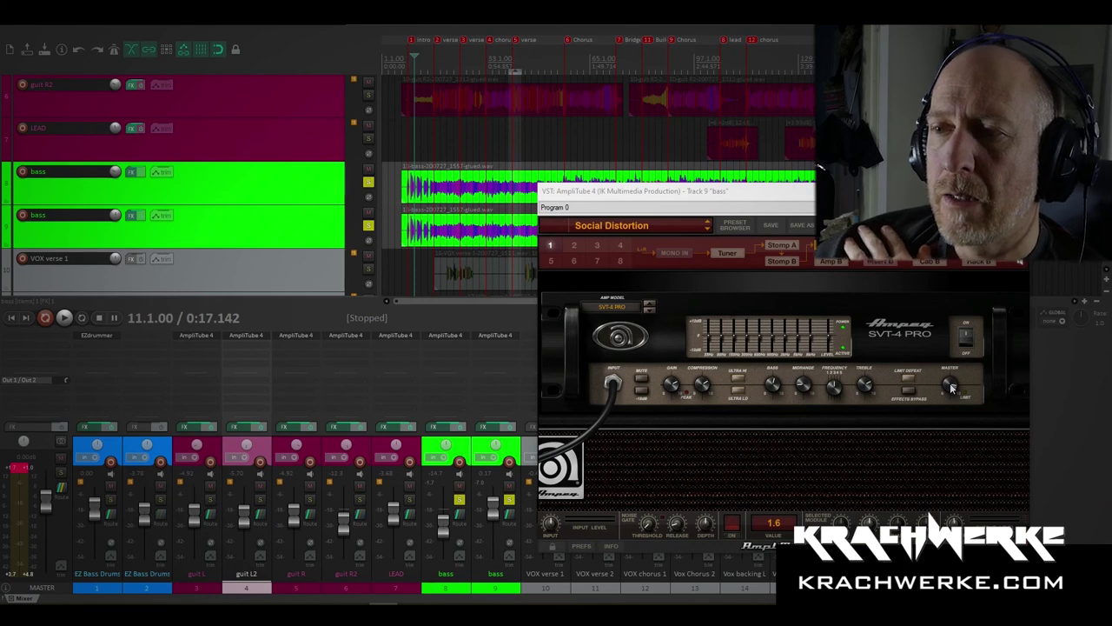
# Step: Lower the ROOM mic on the second bass's Cab B to -30 dB, then close AmpliTube 4
pyautogui.click(979, 261)
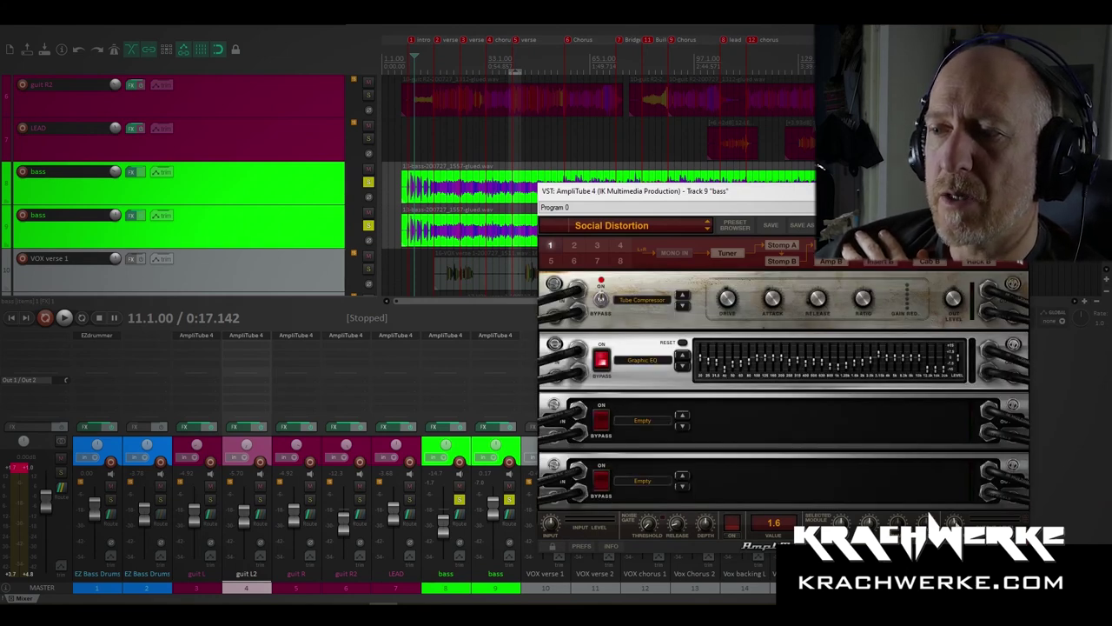
pyautogui.click(931, 261)
pyautogui.click(854, 441)
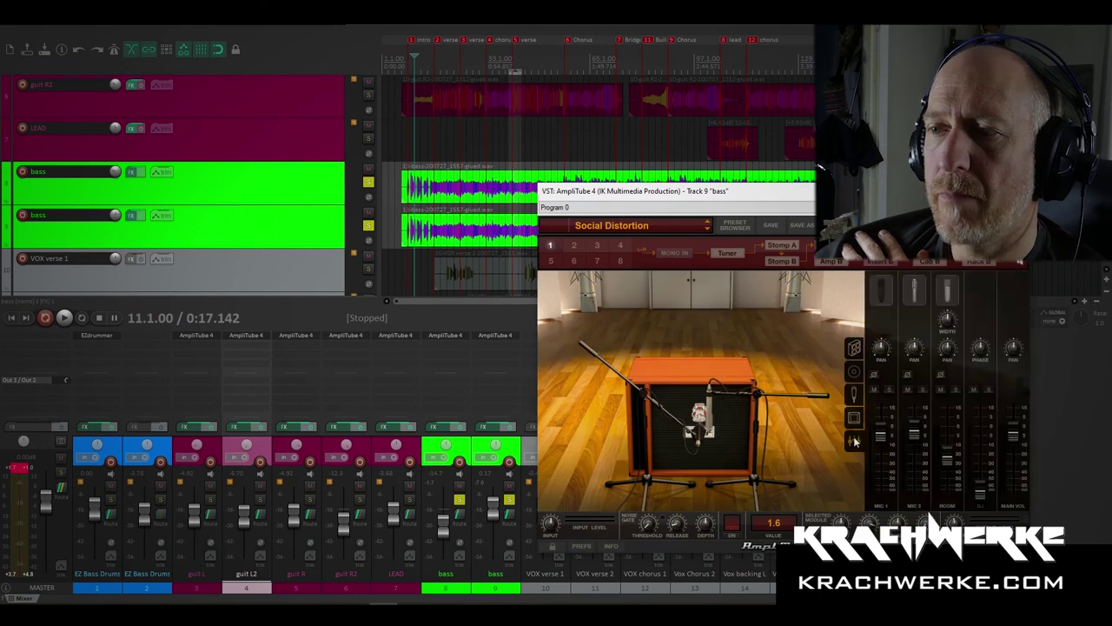
pyautogui.moveTo(957, 457); pyautogui.dragTo(951, 467)
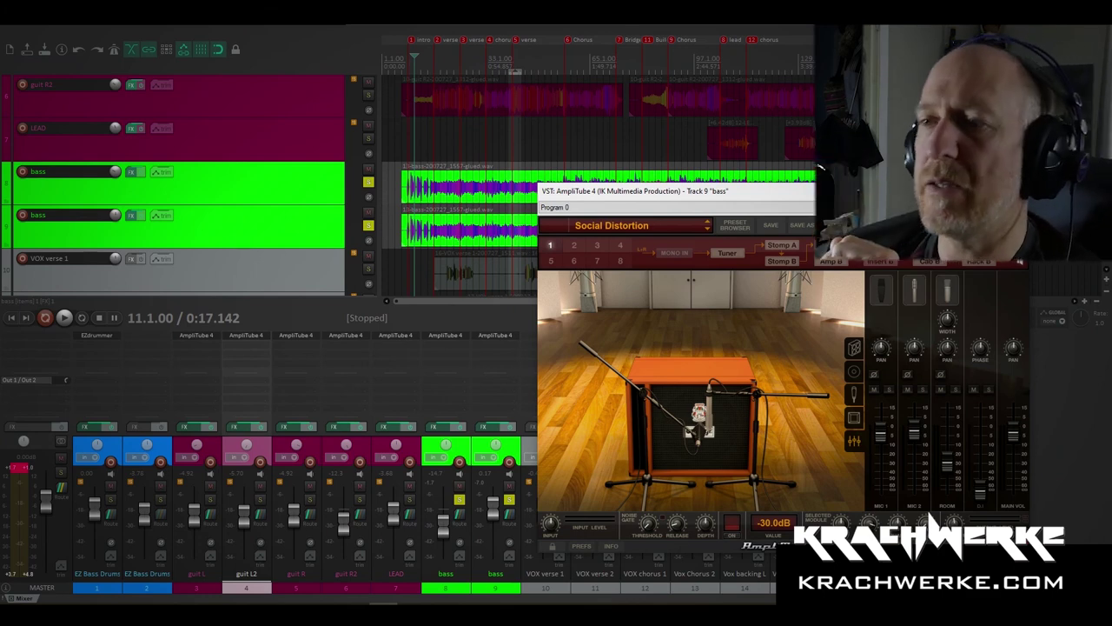
pyautogui.click(458, 202)
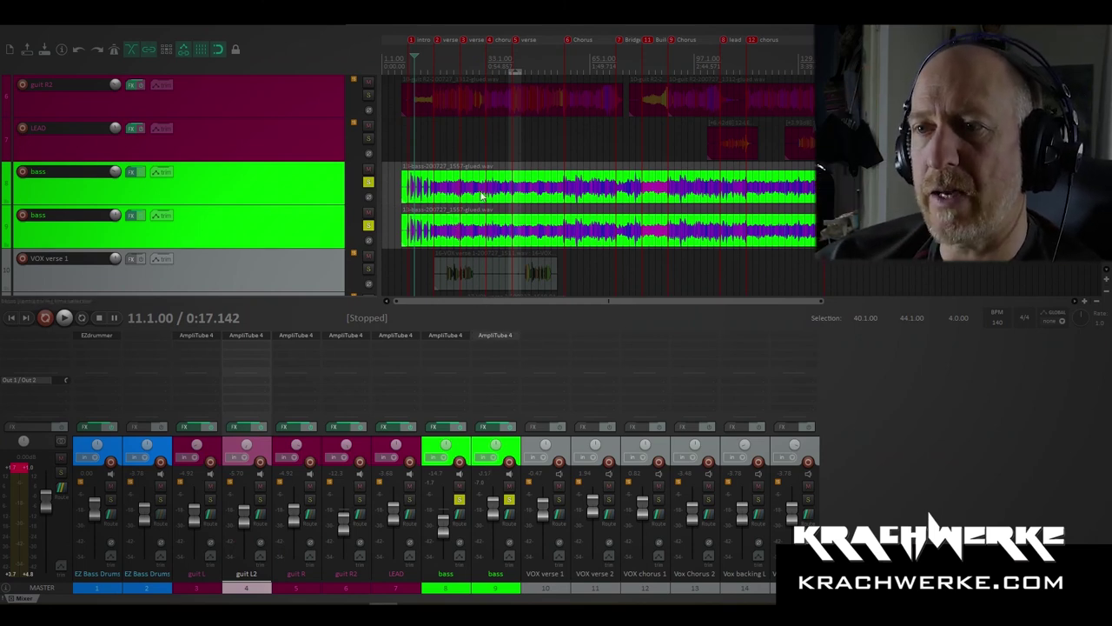
# Step: Play from a later point in the song and raise the first bass to about -5.5 dB
pyautogui.click(467, 60)
pyautogui.press('space')
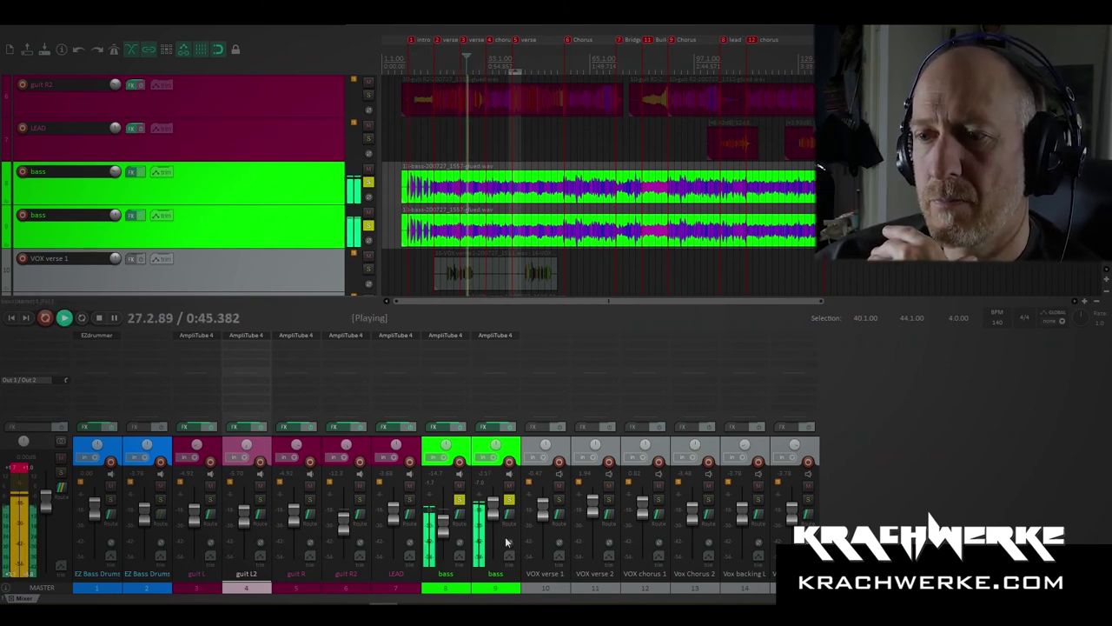
pyautogui.moveTo(447, 521); pyautogui.dragTo(445, 504)
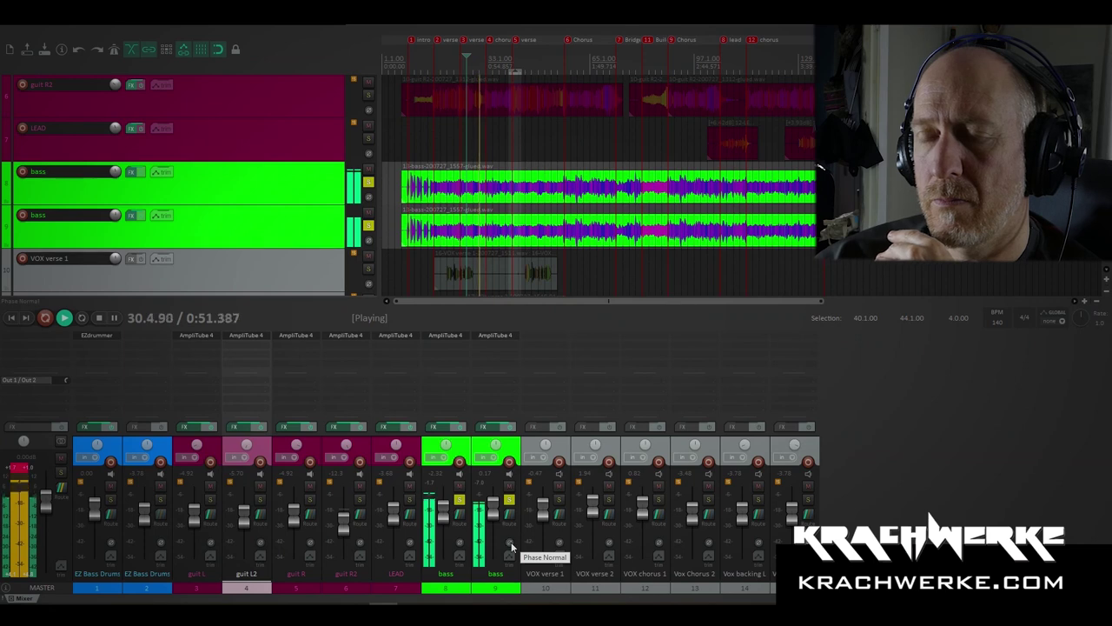
# Step: Compare the second bass's normal and inverted phase, leave it inverted, and stop playback
pyautogui.click(510, 542)
pyautogui.click(511, 541)
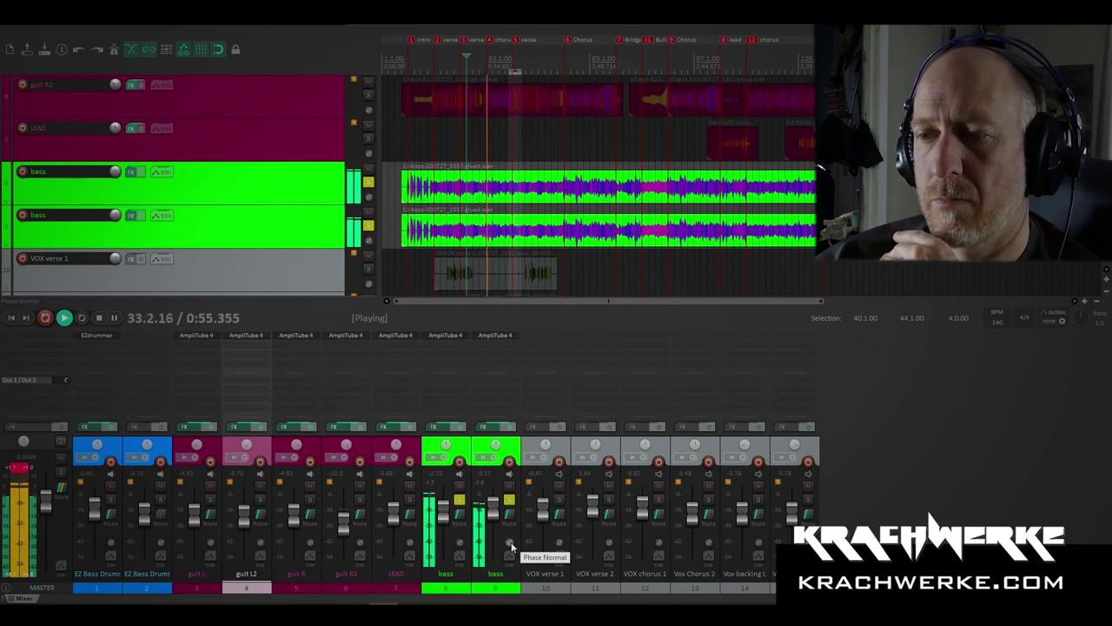
pyautogui.click(511, 542)
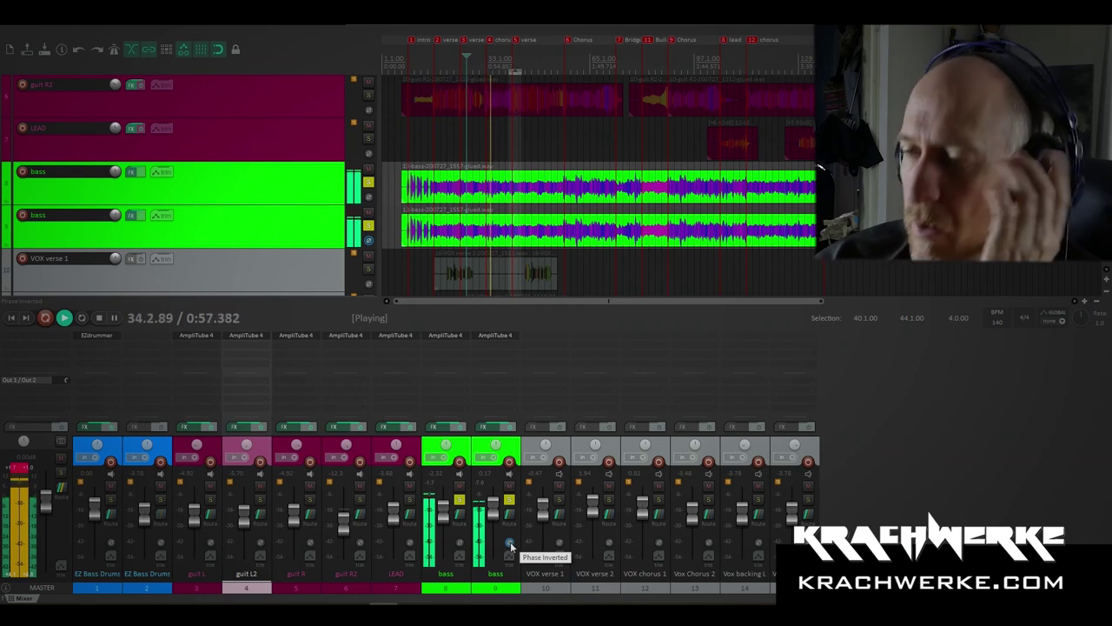
pyautogui.click(510, 545)
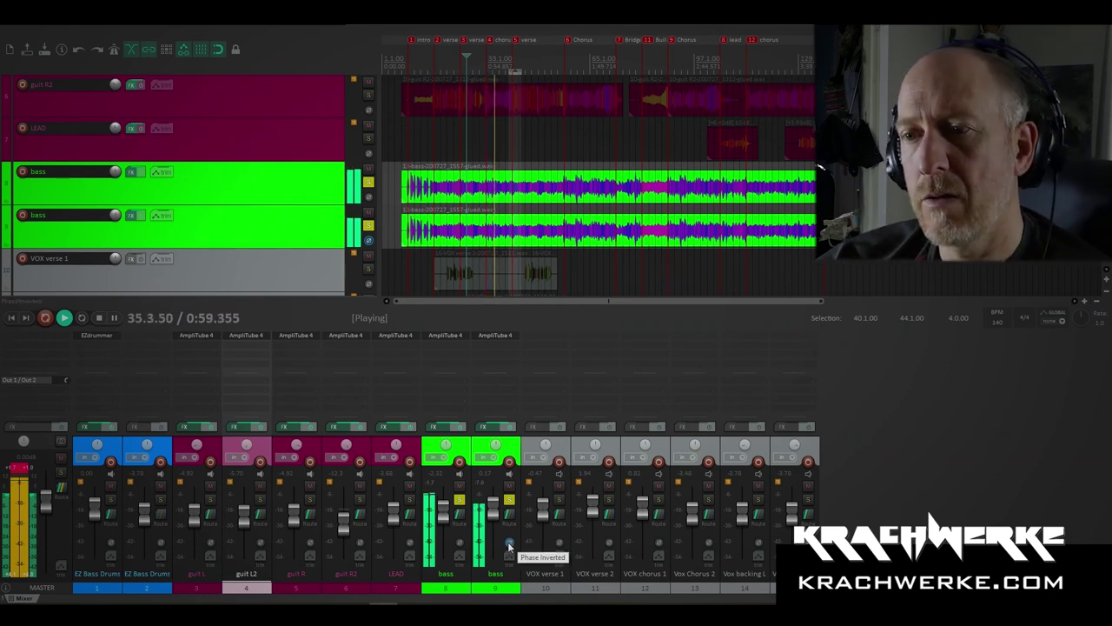
pyautogui.click(510, 545)
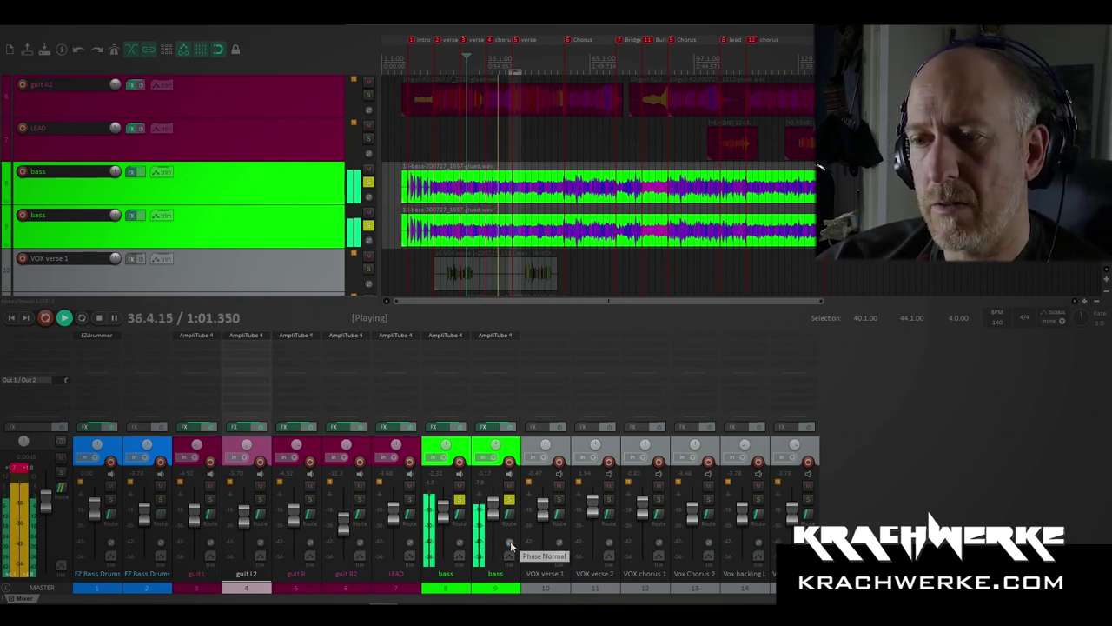
pyautogui.click(510, 545)
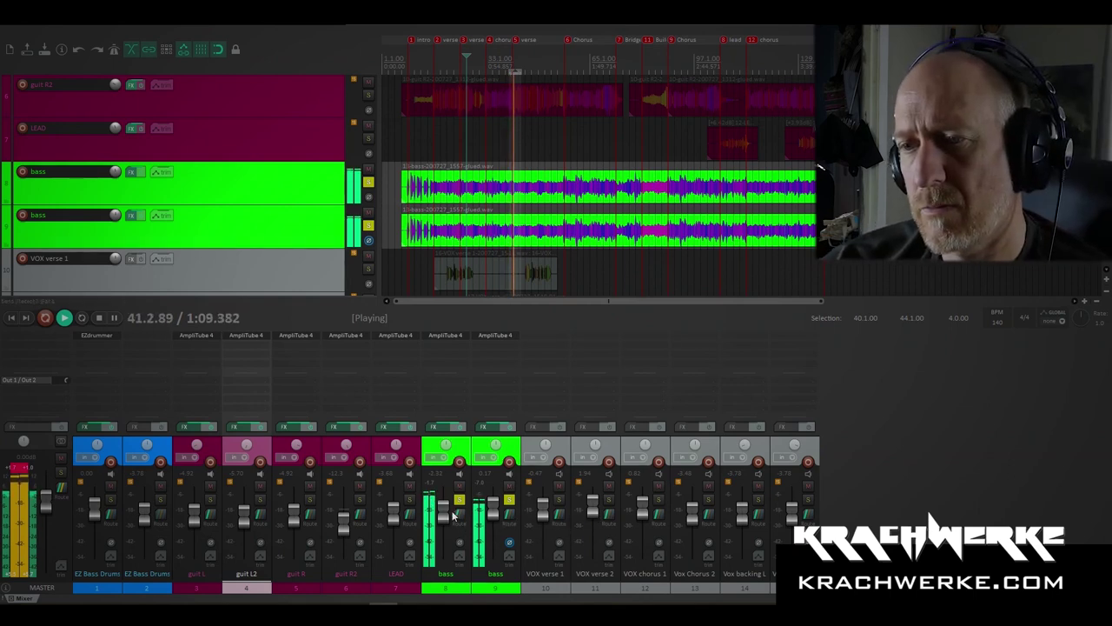
pyautogui.press('space')
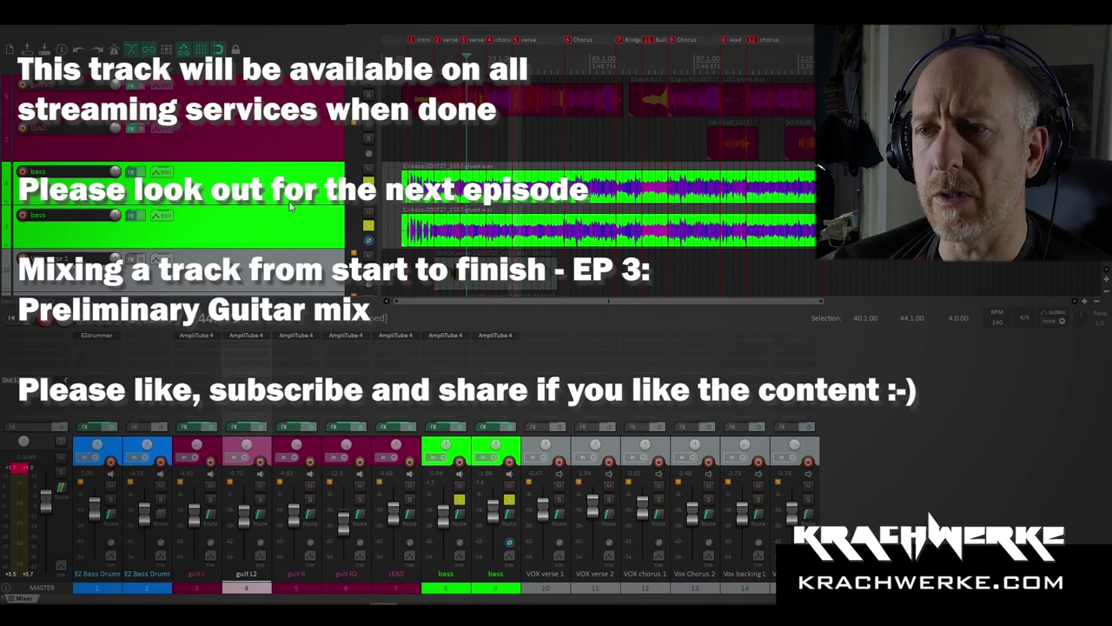
# Step: Shrink the track heights so all tracks from EZ Bass Drums to the vocals fit
pyautogui.scroll(-1, 291, 206)
pyautogui.scroll(-2, 291, 206)
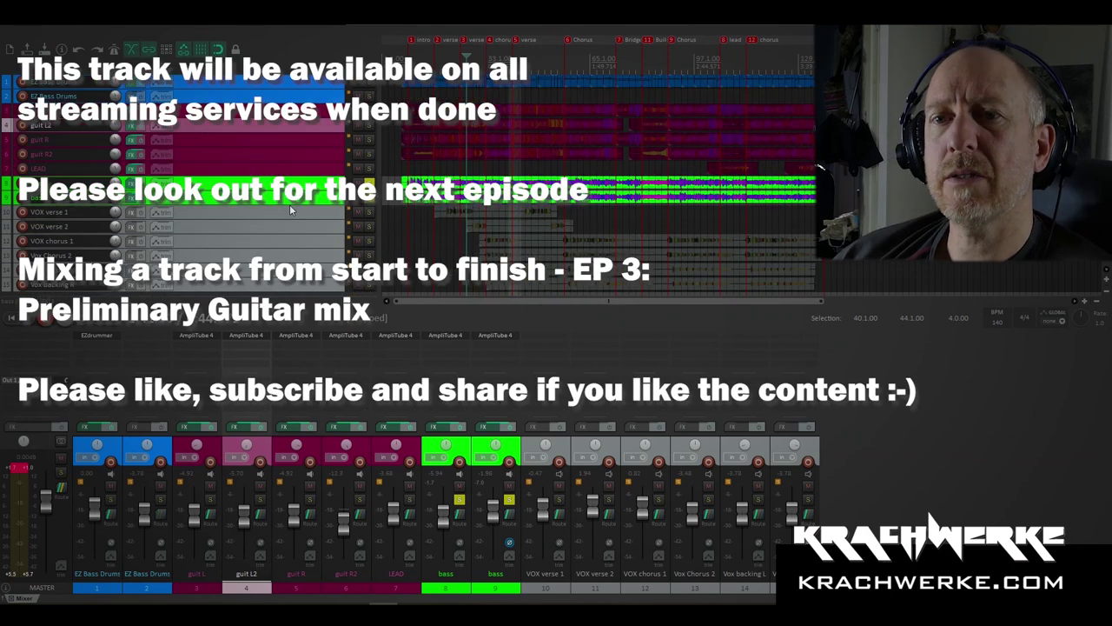